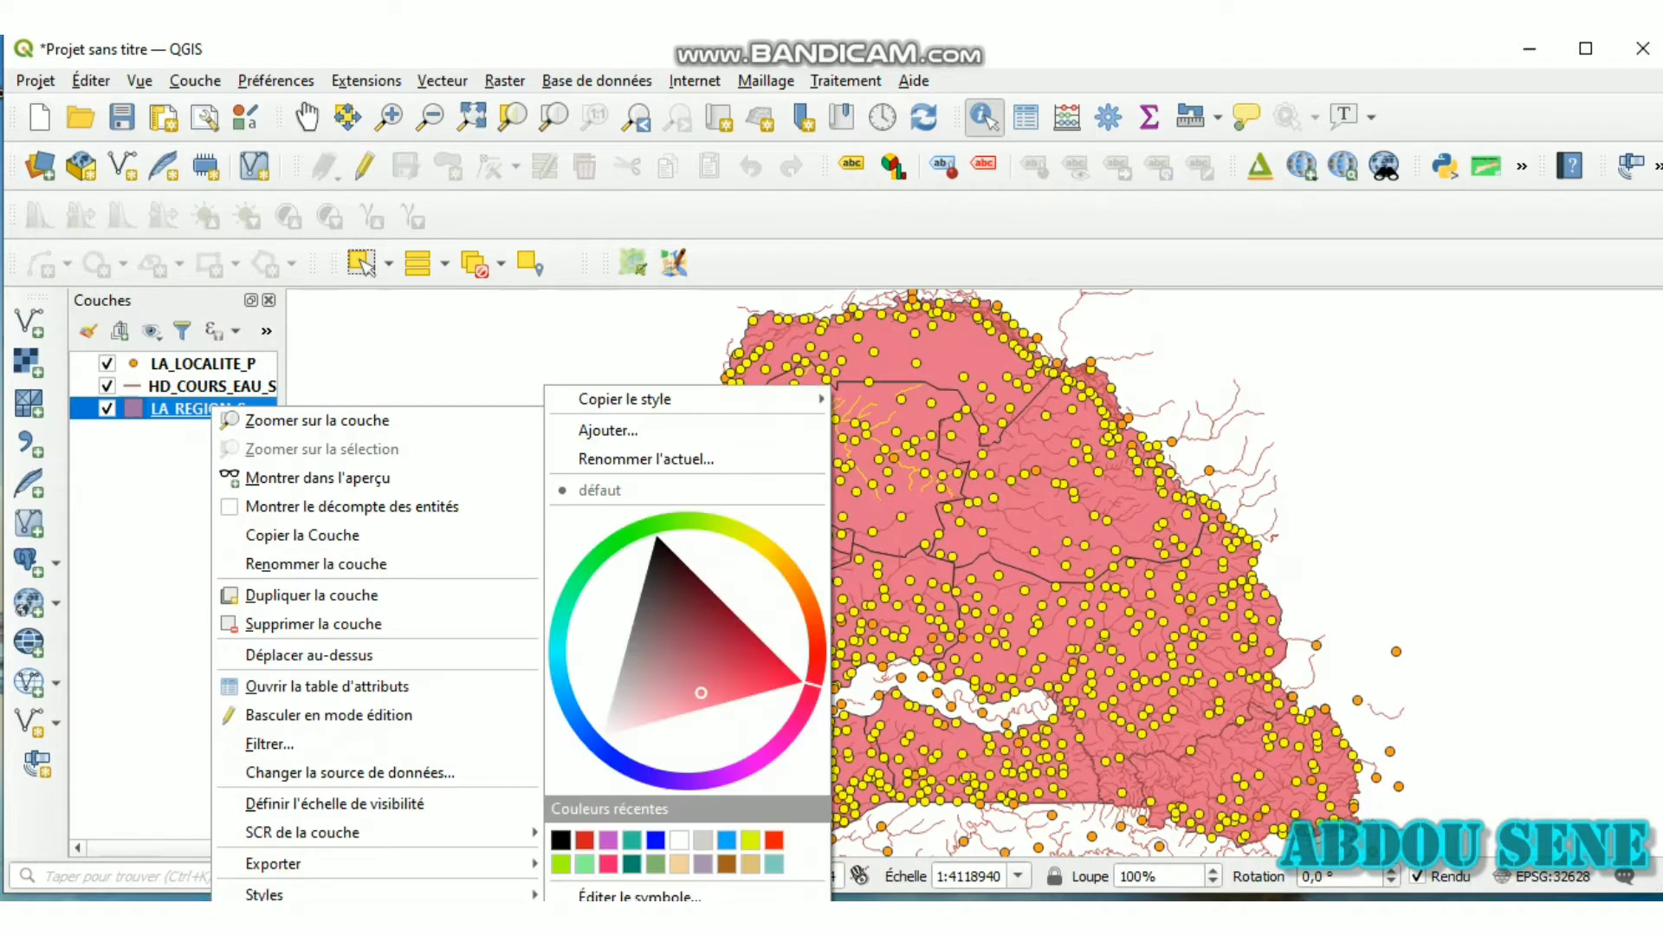
Open the symbology properties of the LA_REGION_S layer and apply a golden-yellow colour to its single symbol
{"action": "left_click", "coordinate": [286, 923]}
{"action": "left_click_drag", "start_coordinate": [381, 65], "coordinate": [340, 76]}
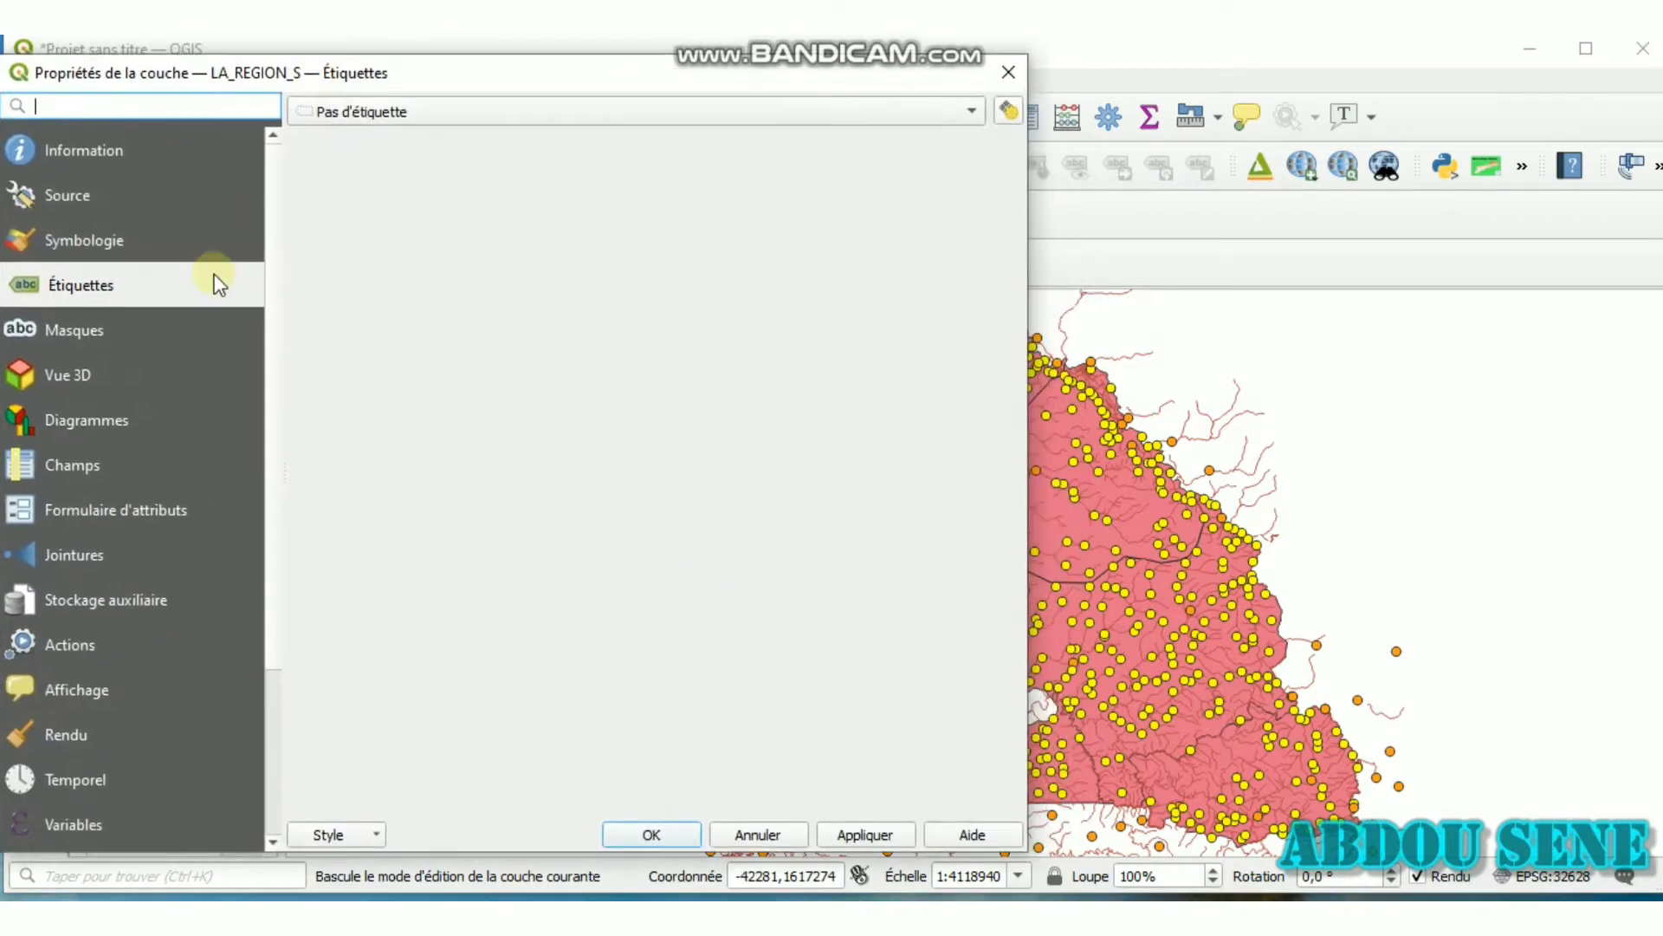
{"action": "left_click", "coordinate": [121, 244]}
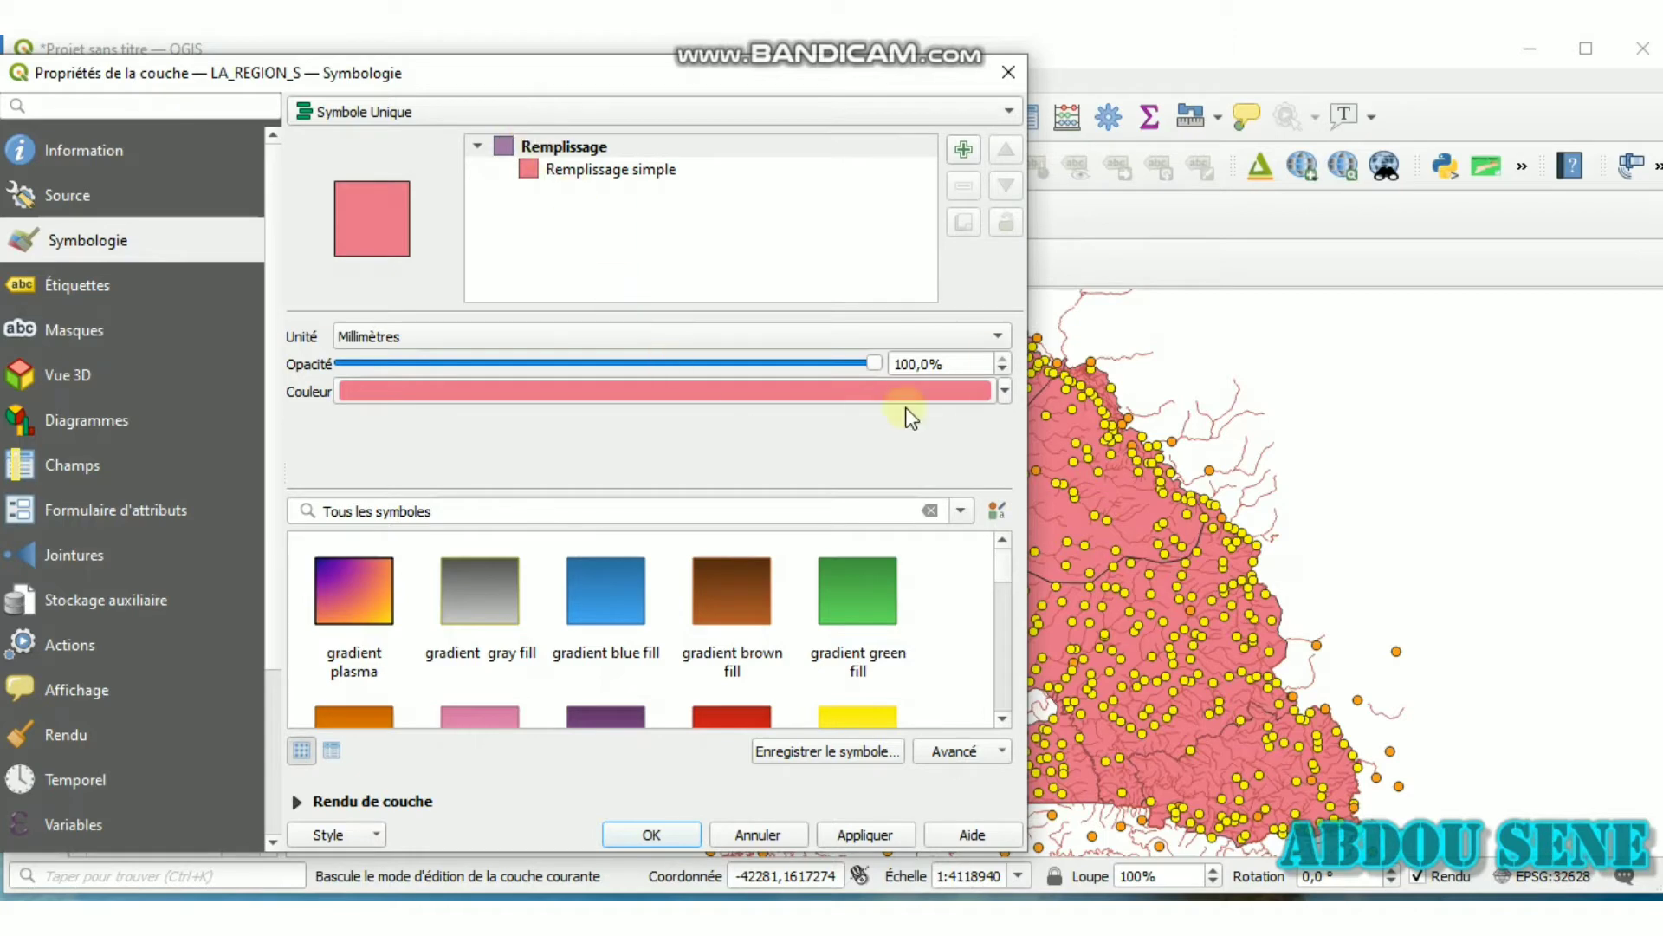
{"action": "left_click", "coordinate": [1005, 396]}
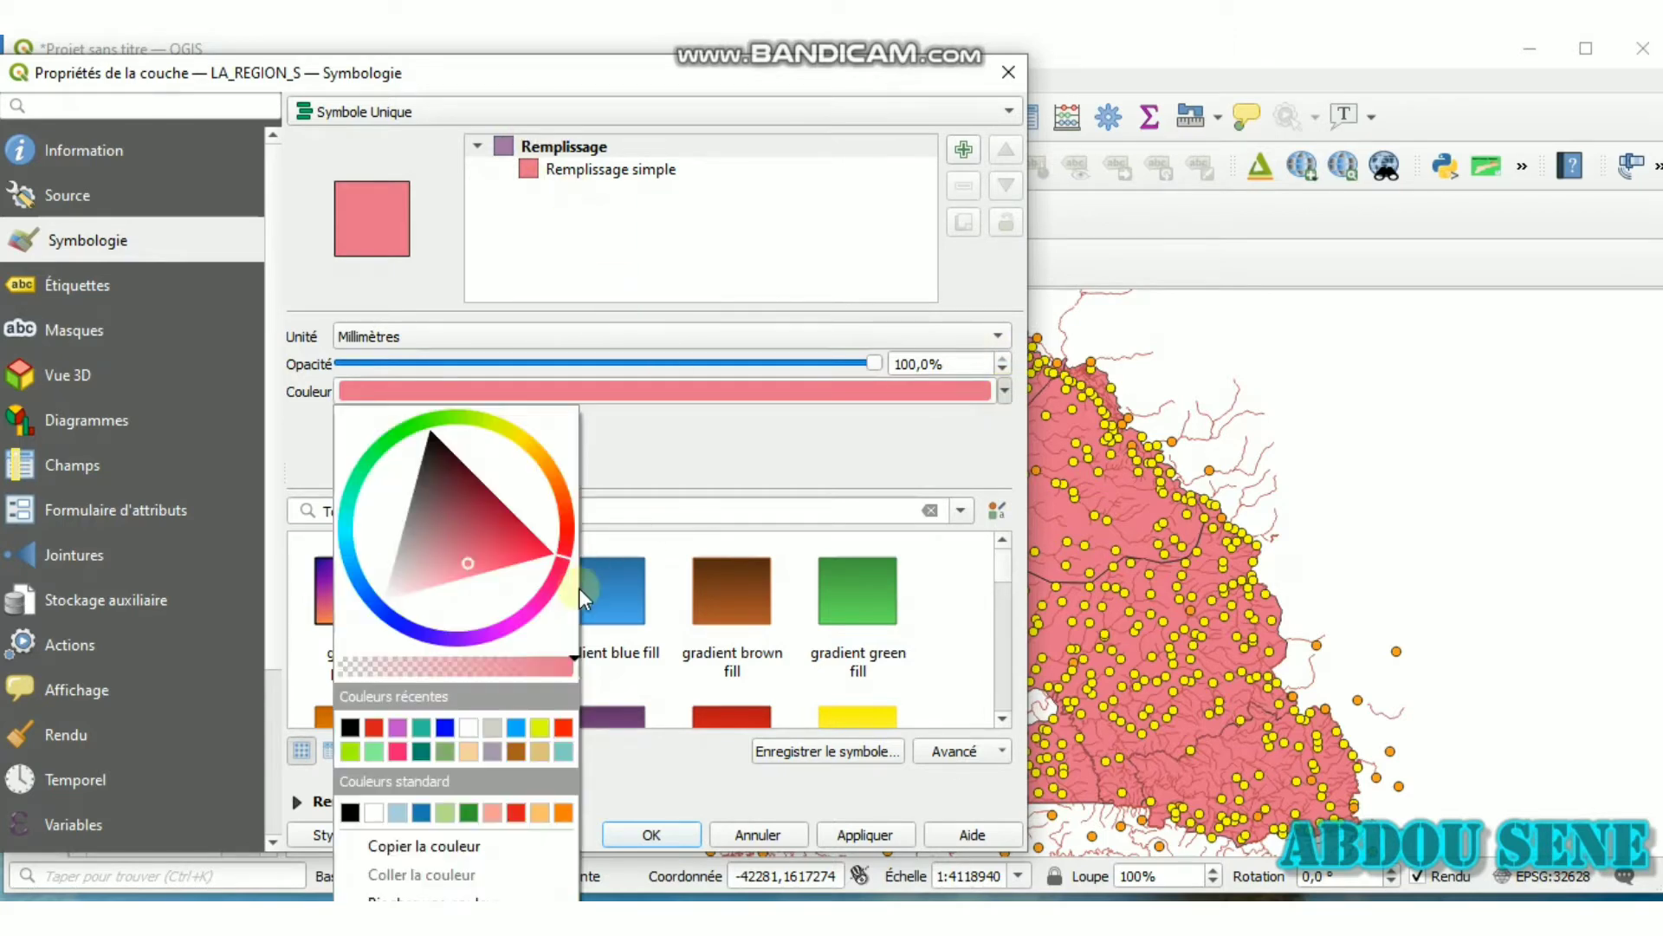
{"action": "left_click", "coordinate": [528, 442]}
{"action": "left_click", "coordinate": [511, 473]}
{"action": "left_click", "coordinate": [743, 450]}
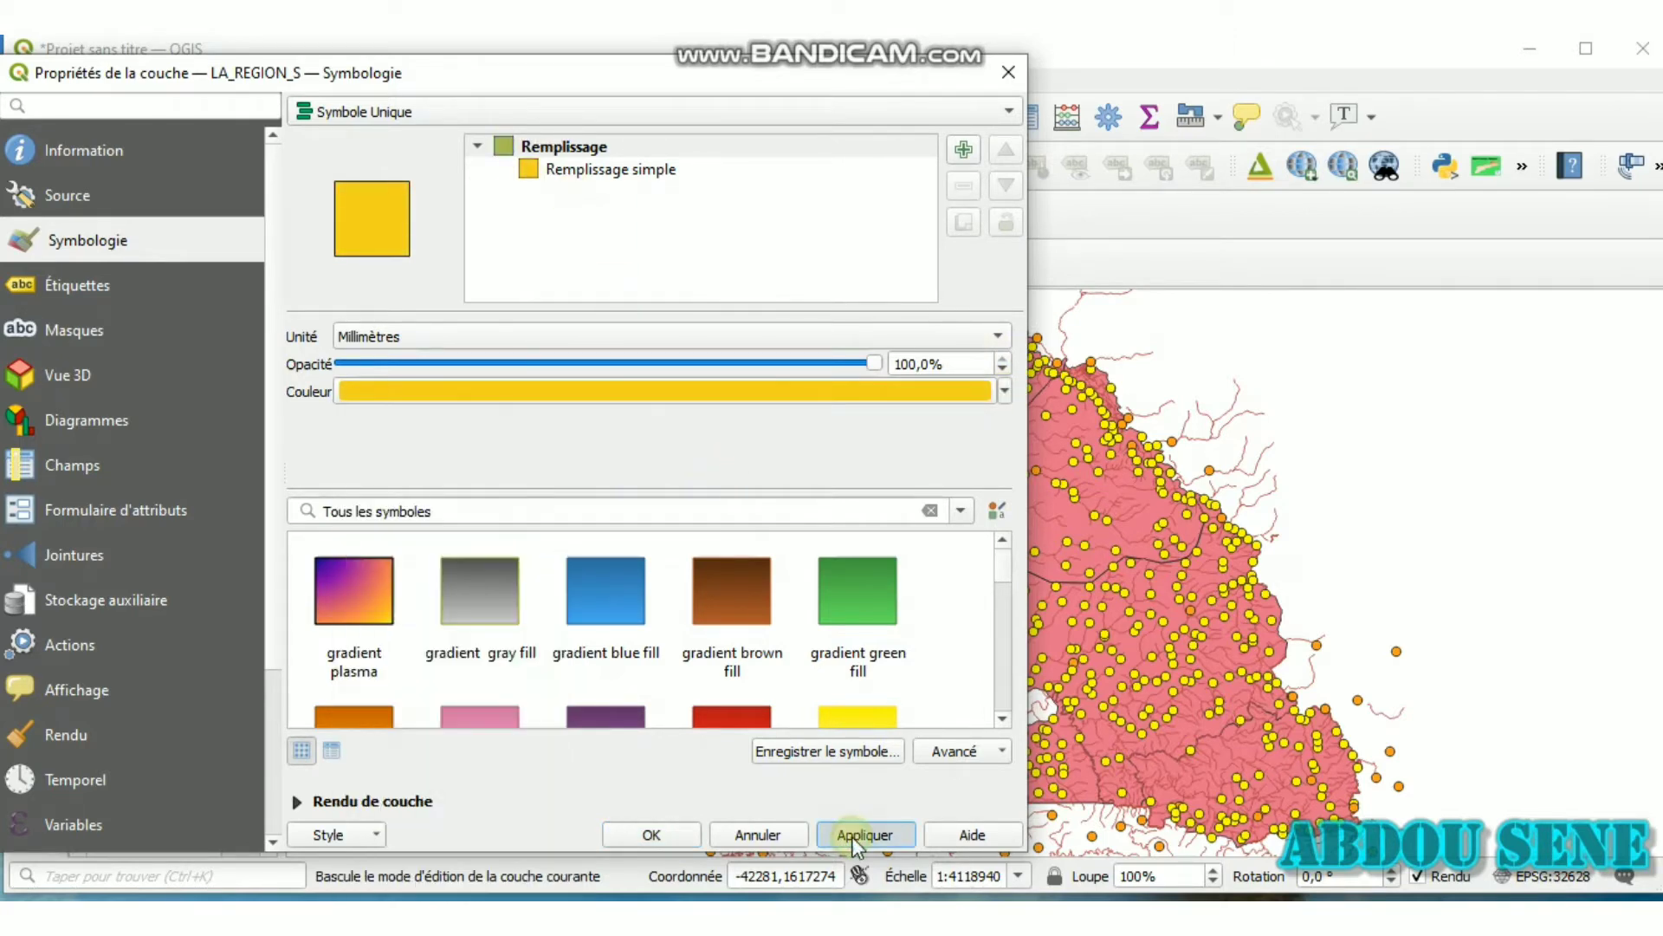
{"action": "left_click", "coordinate": [851, 835]}
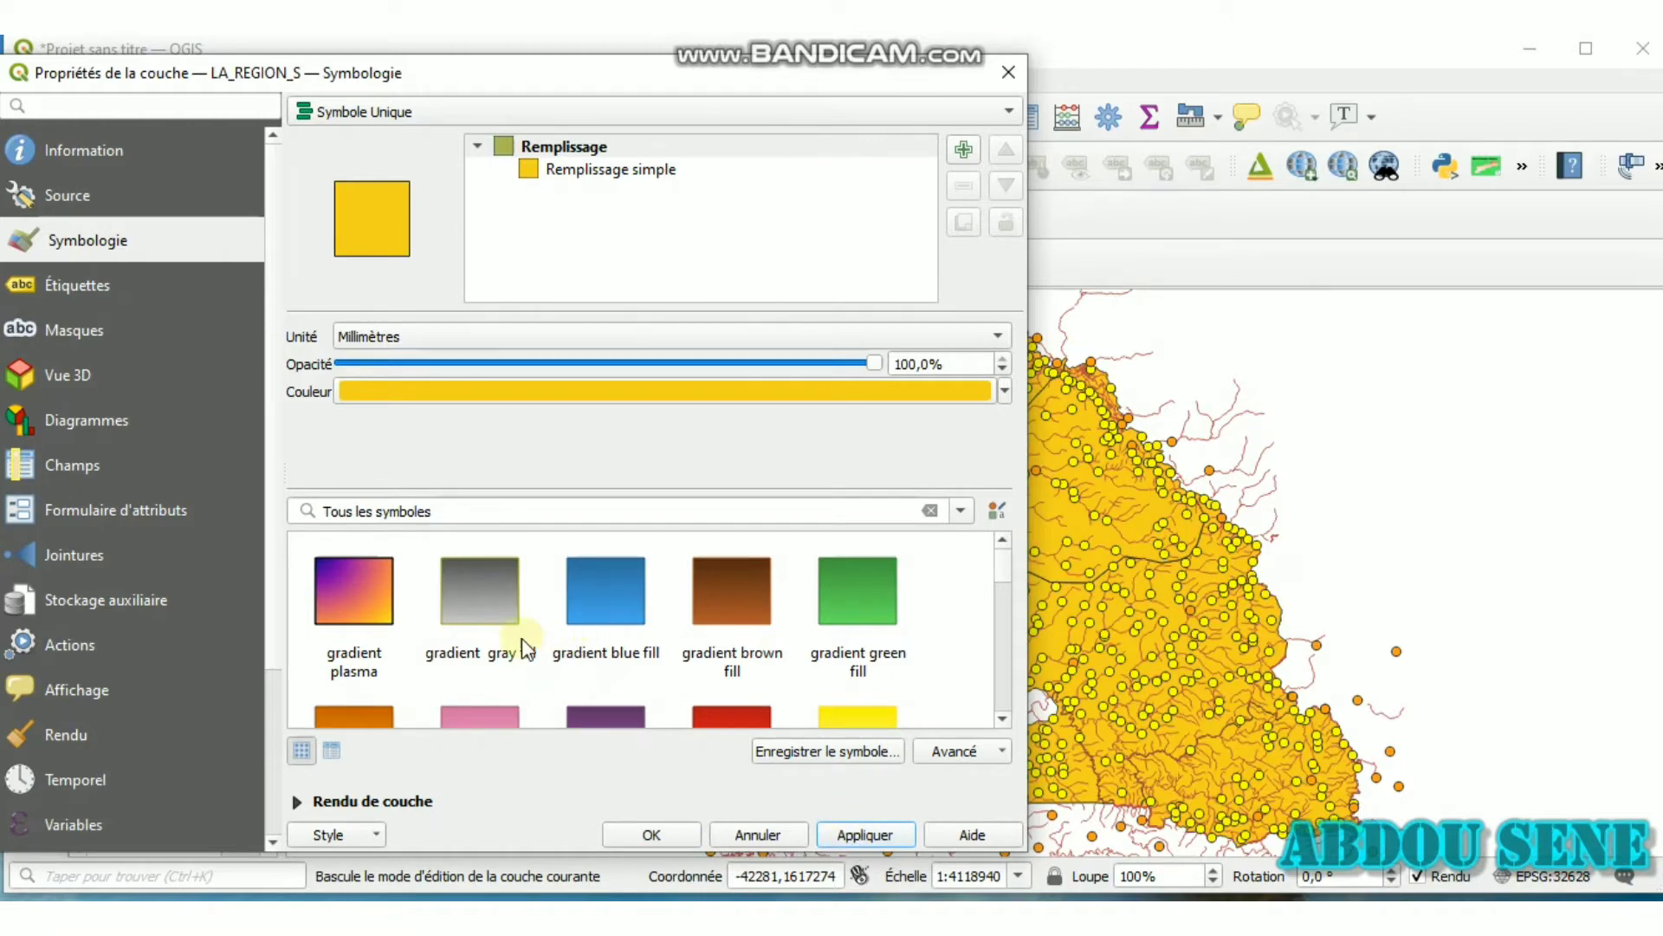
Apply the preset symbol "hashed cred \" to the LA_REGION_S layer
{"action": "scroll", "coordinate": [694, 596], "scroll_direction": "down", "scroll_amount": 3}
{"action": "scroll", "coordinate": [695, 597], "scroll_direction": "down", "scroll_amount": 3}
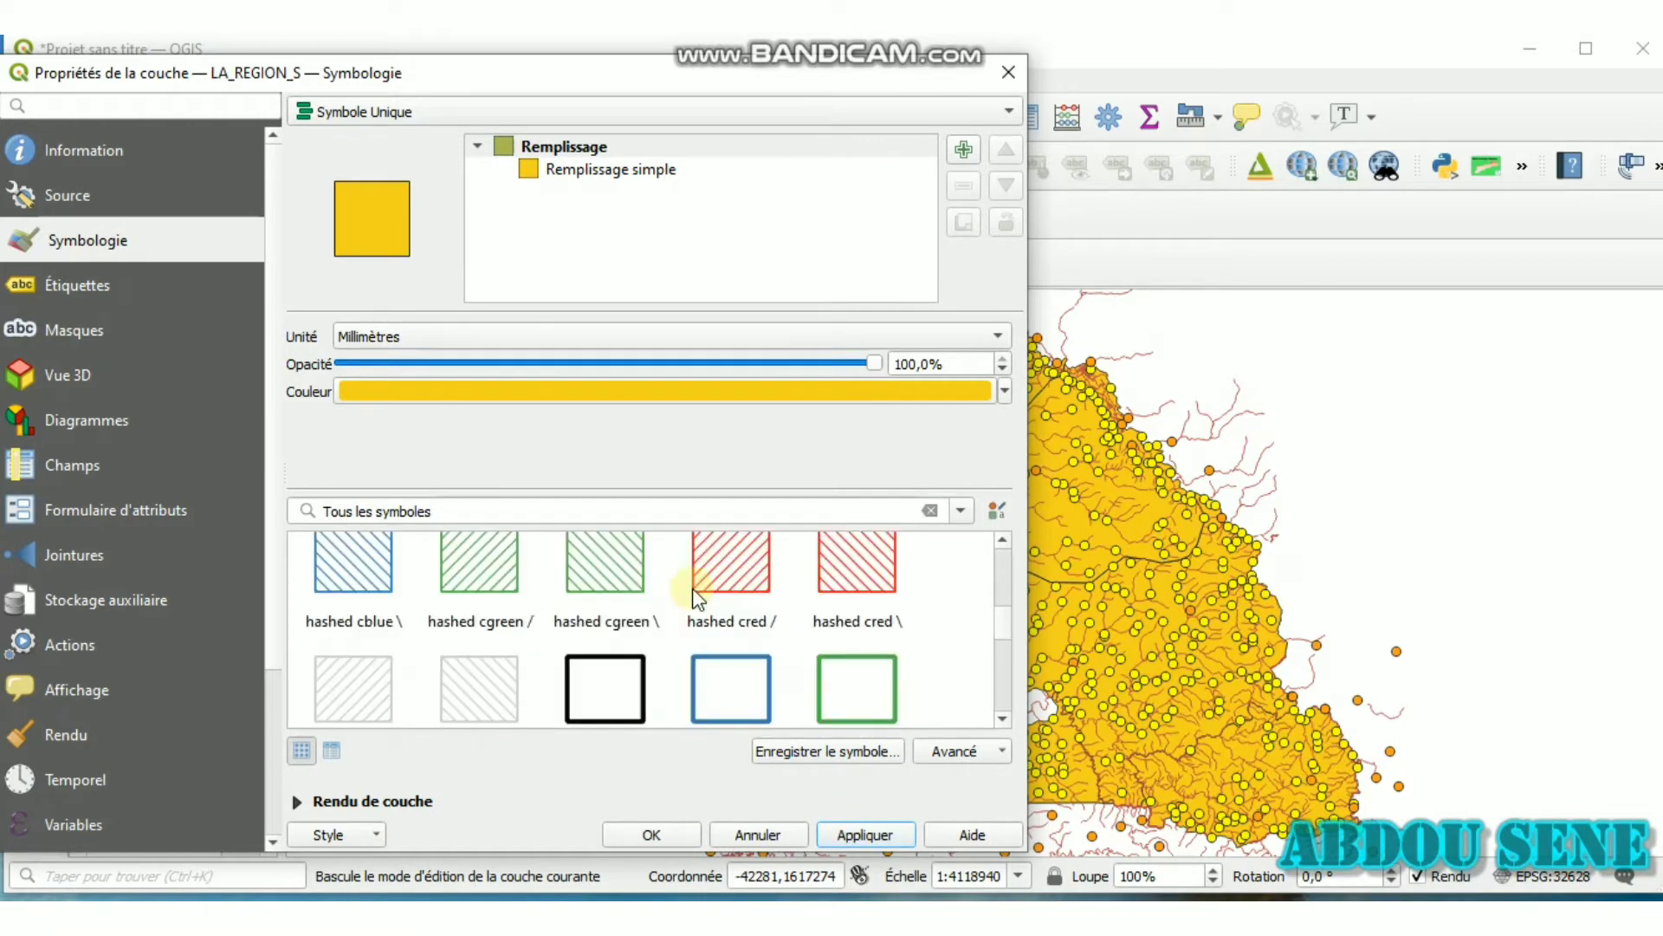
{"action": "left_click", "coordinate": [854, 571]}
{"action": "left_click", "coordinate": [877, 835]}
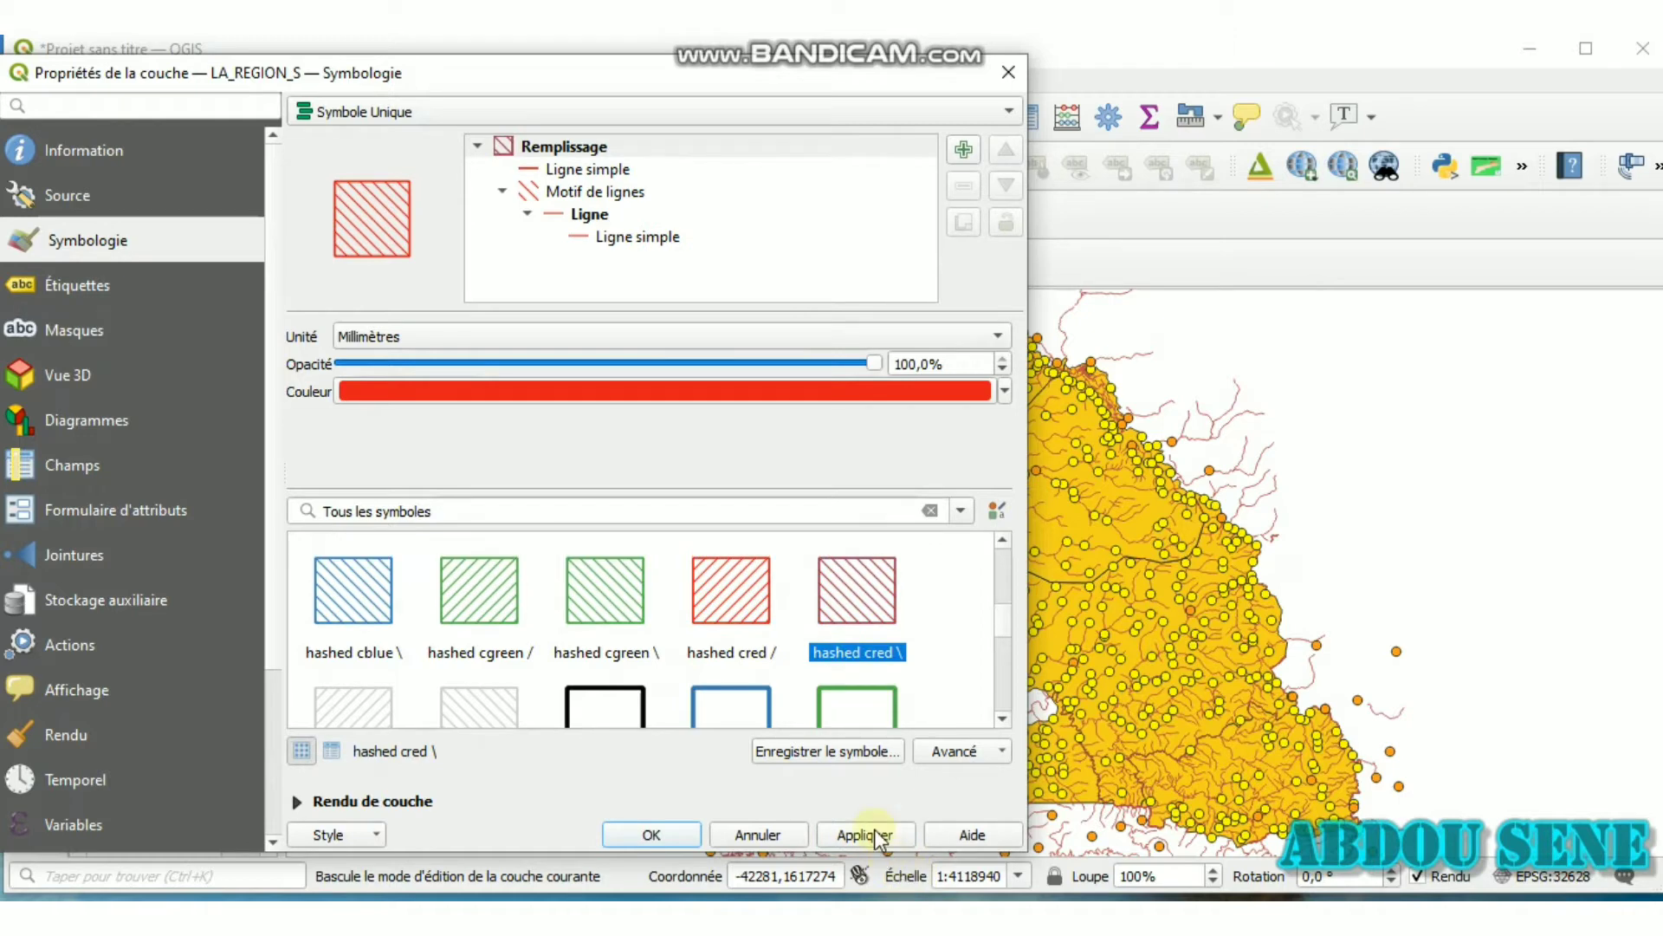
Apply the preset symbol "simple yellow fill" to the LA_REGION_S layer
{"action": "scroll", "coordinate": [643, 680], "scroll_direction": "down", "scroll_amount": 2}
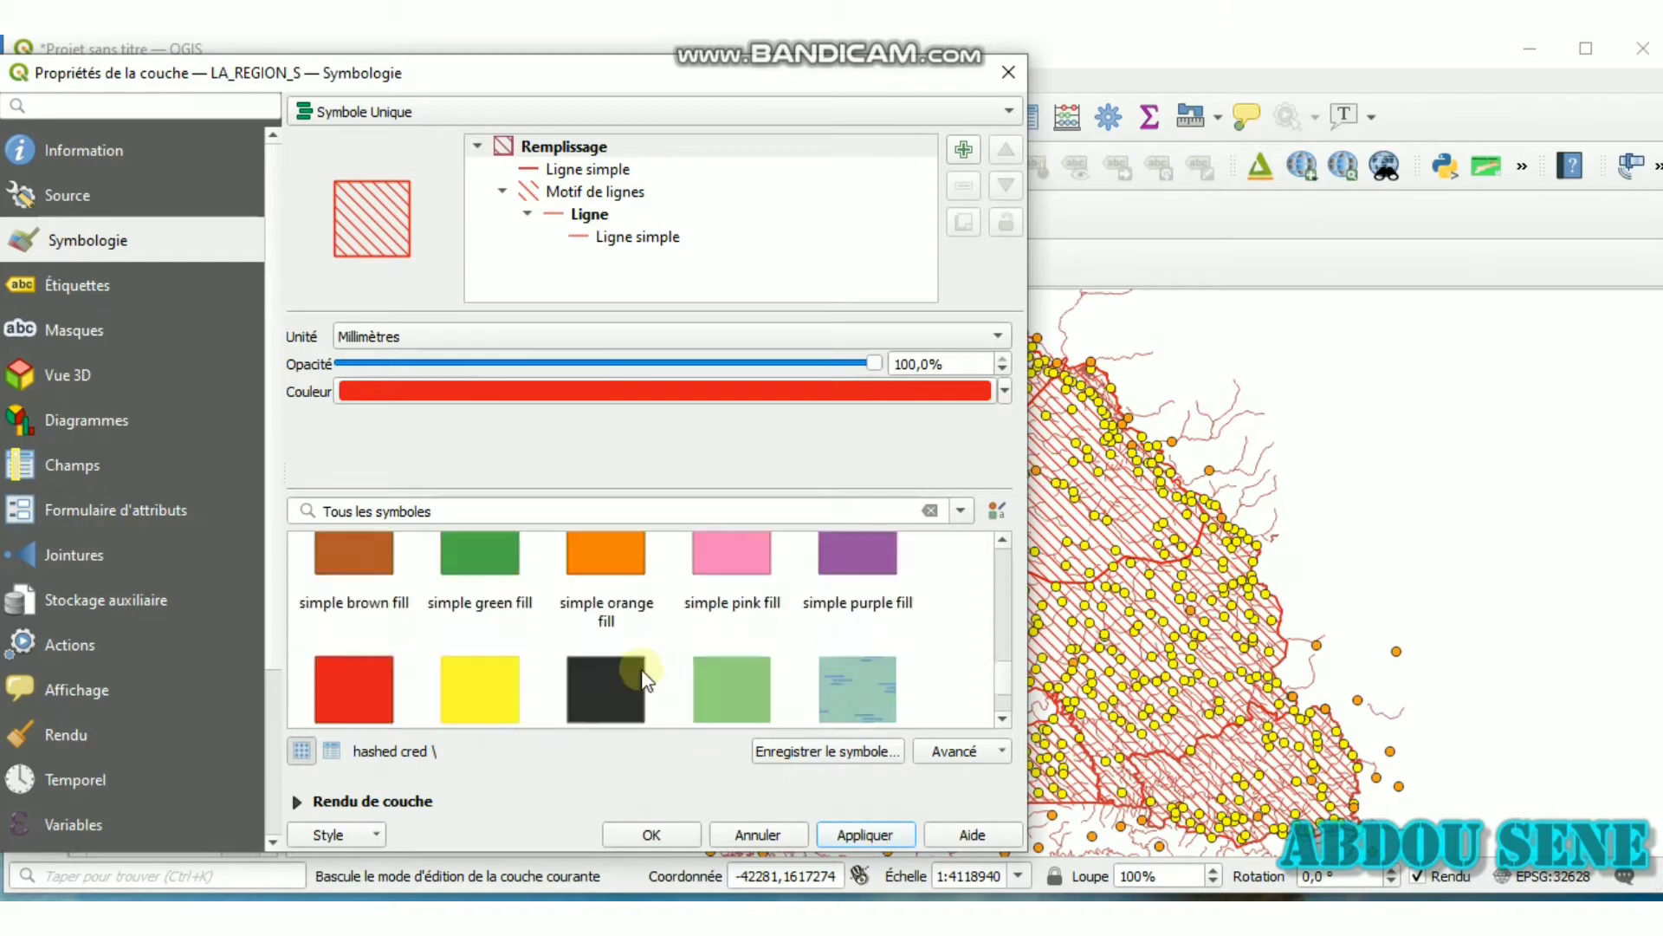
{"action": "scroll", "coordinate": [487, 646], "scroll_direction": "down", "scroll_amount": 2}
{"action": "left_click", "coordinate": [478, 551]}
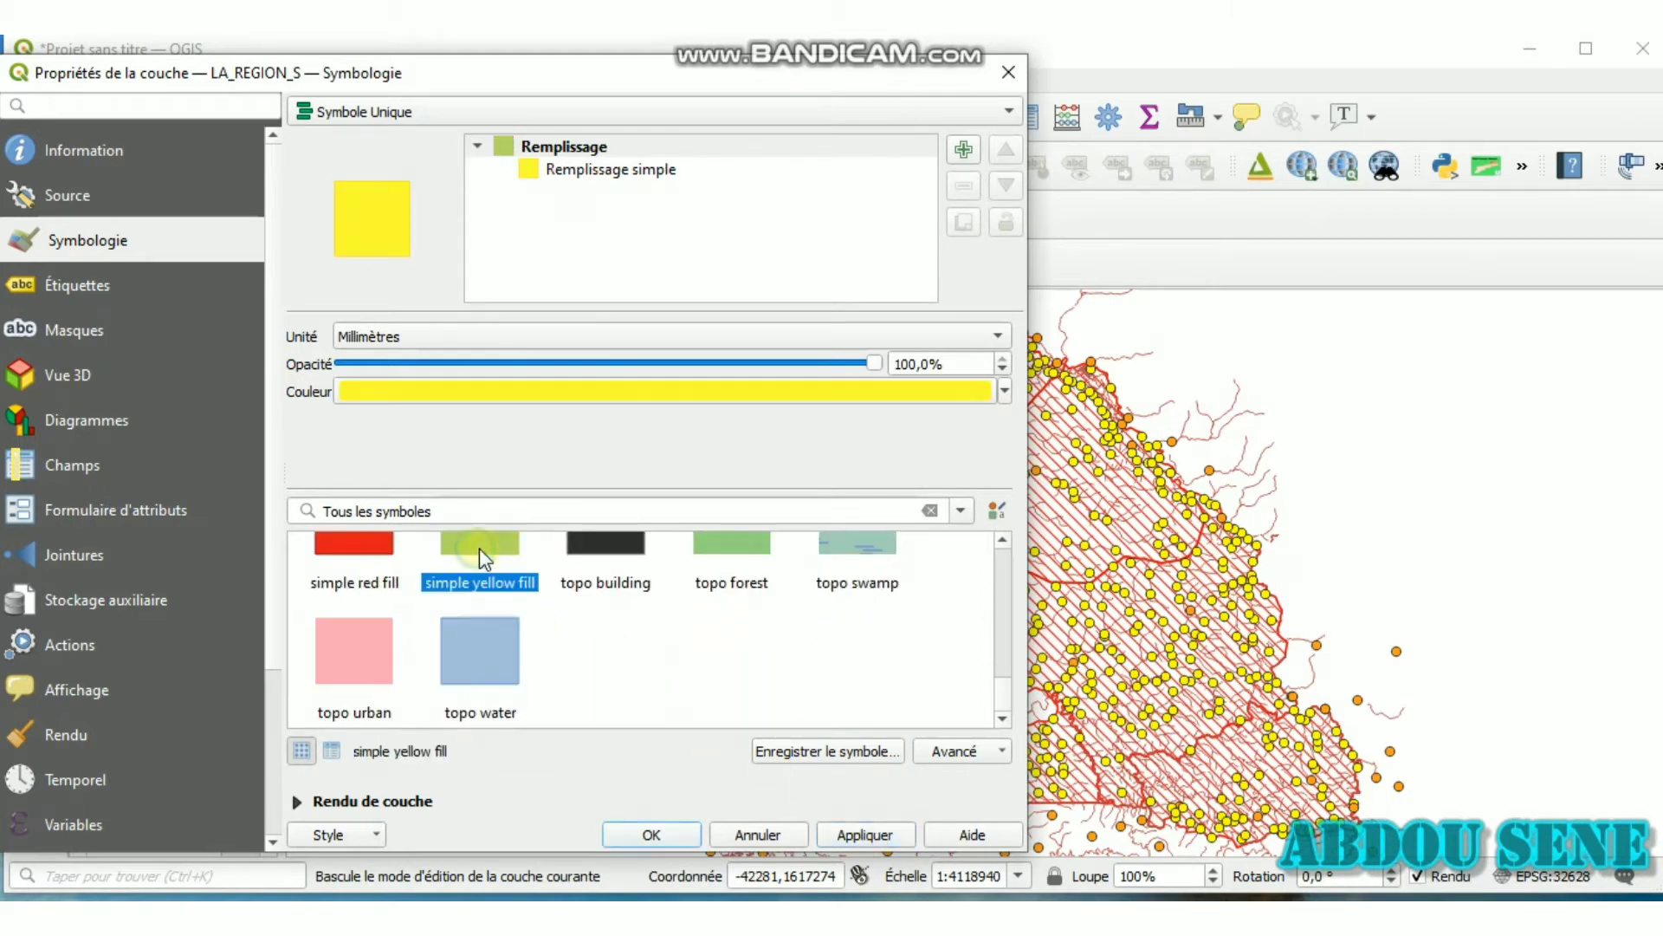
{"action": "left_click", "coordinate": [885, 837]}
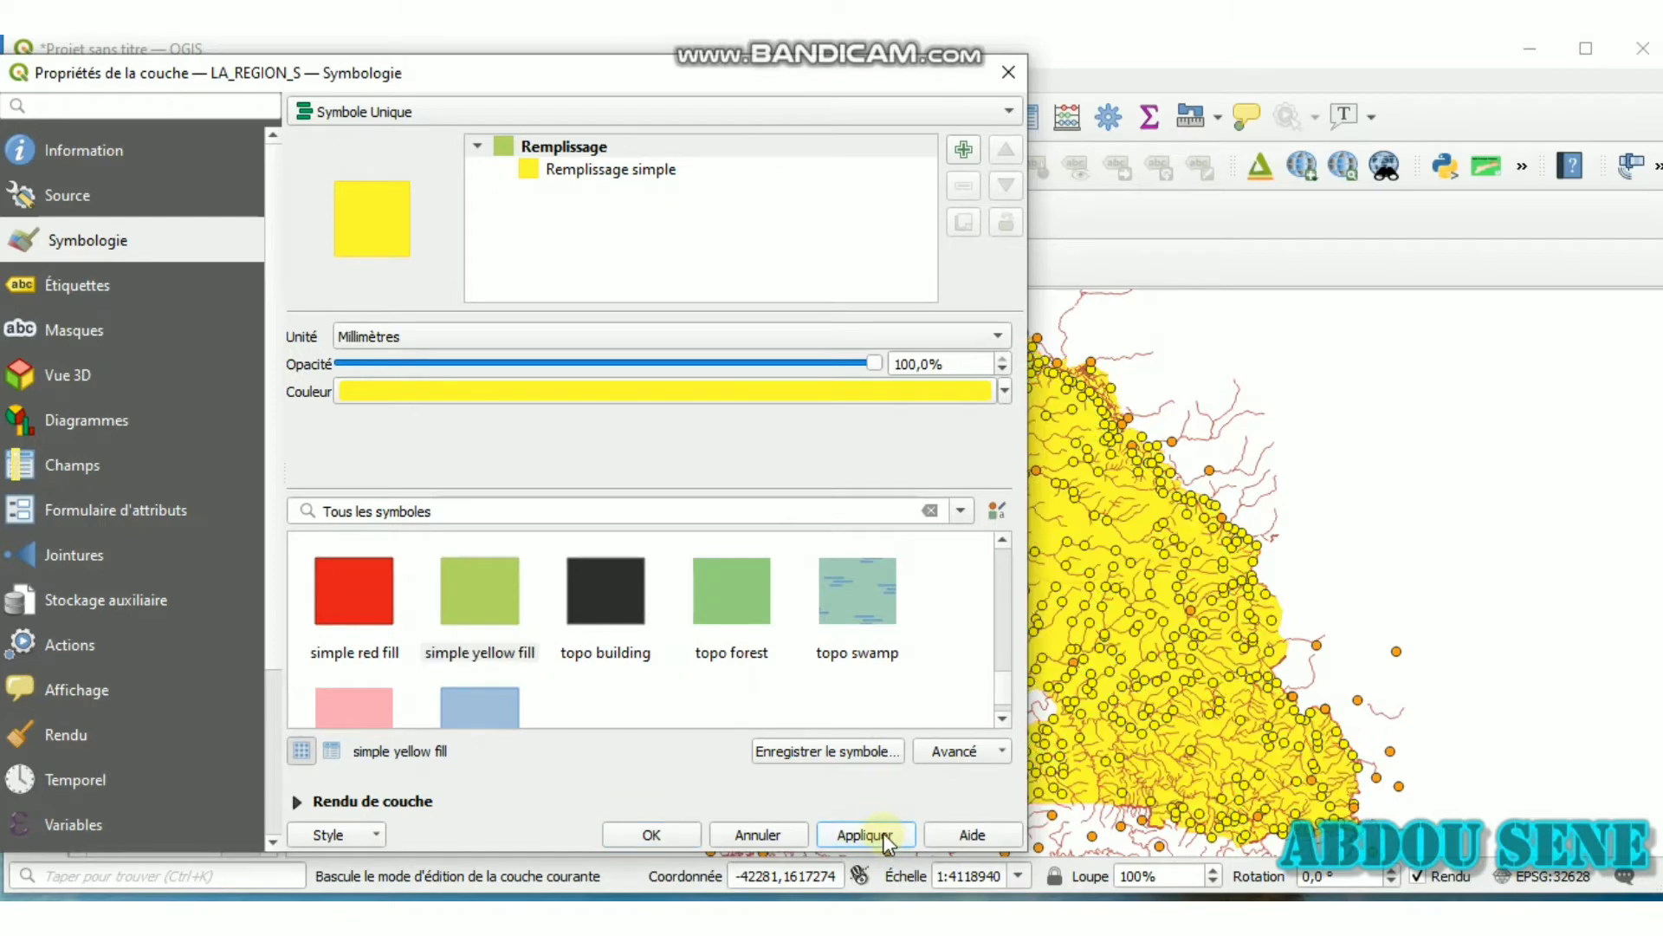
Set the fill style of the region symbol's simple fill to "Pas de remplissage" and apply it
{"action": "left_click", "coordinate": [599, 167]}
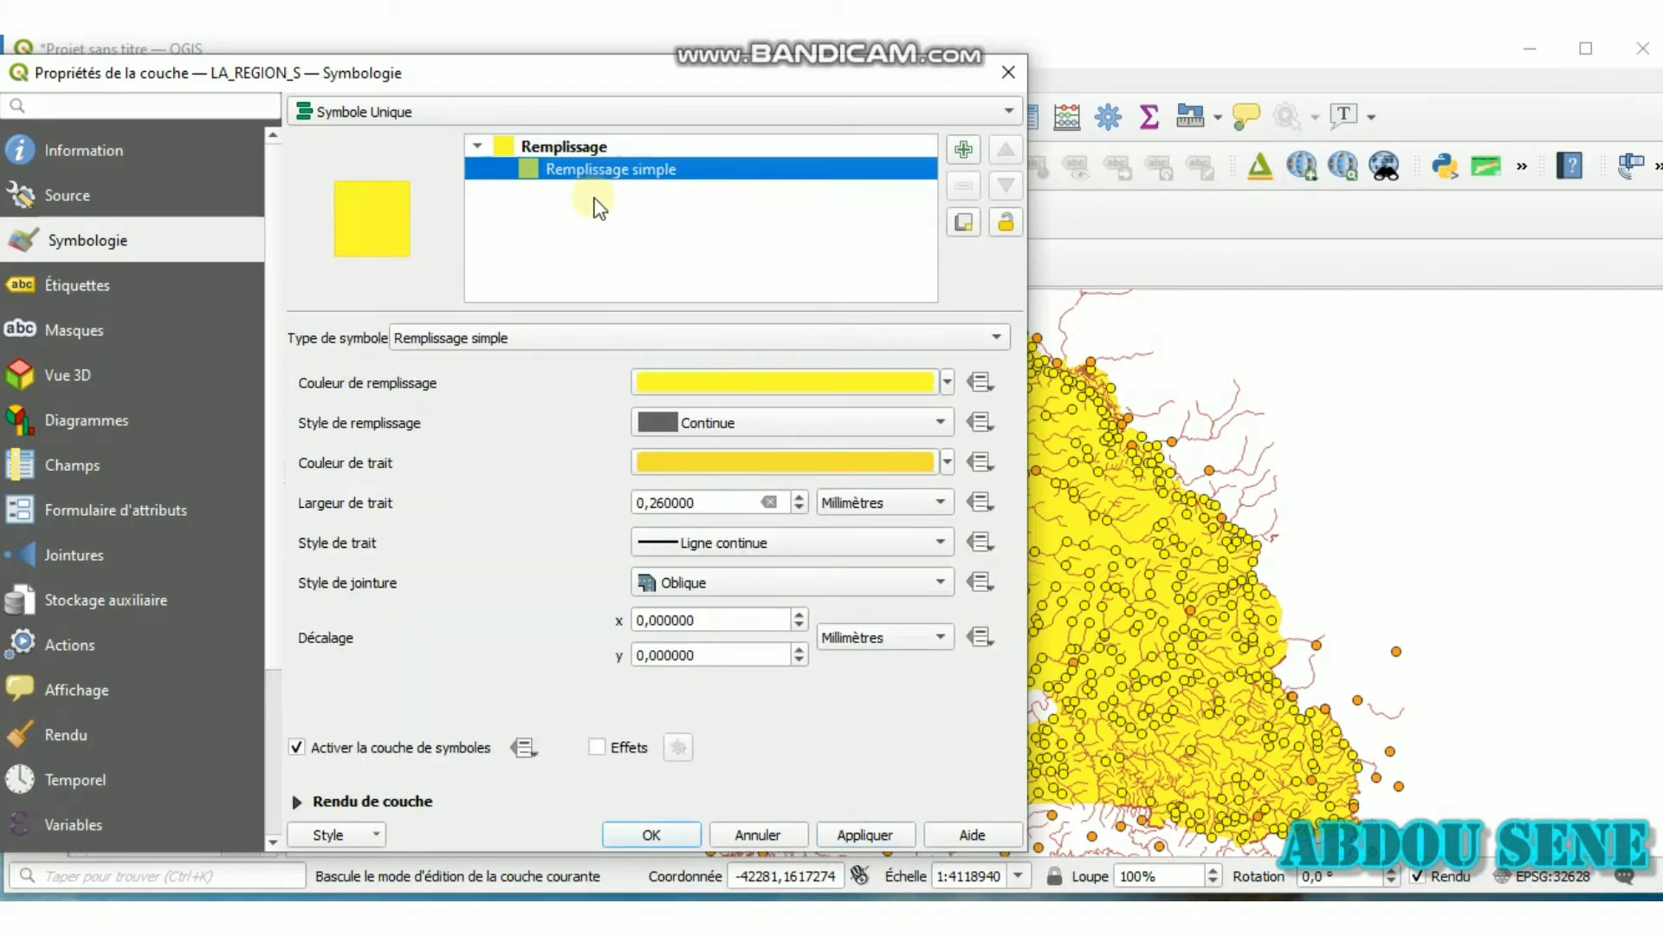
{"action": "left_click", "coordinate": [666, 340]}
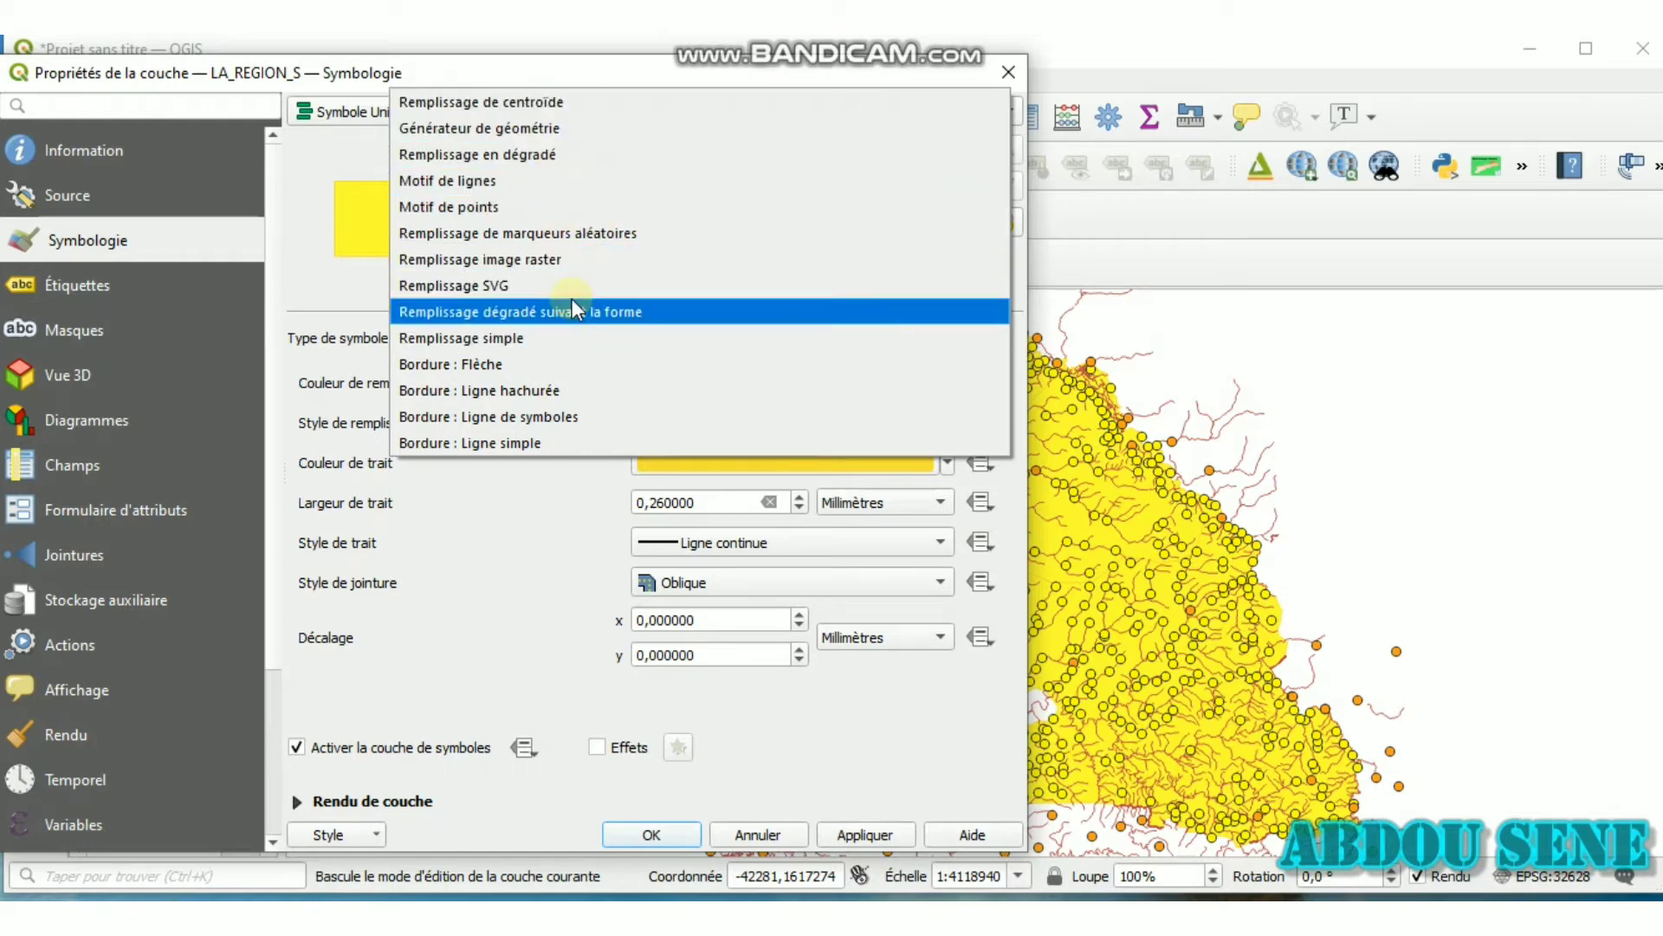
{"action": "left_click", "coordinate": [507, 604]}
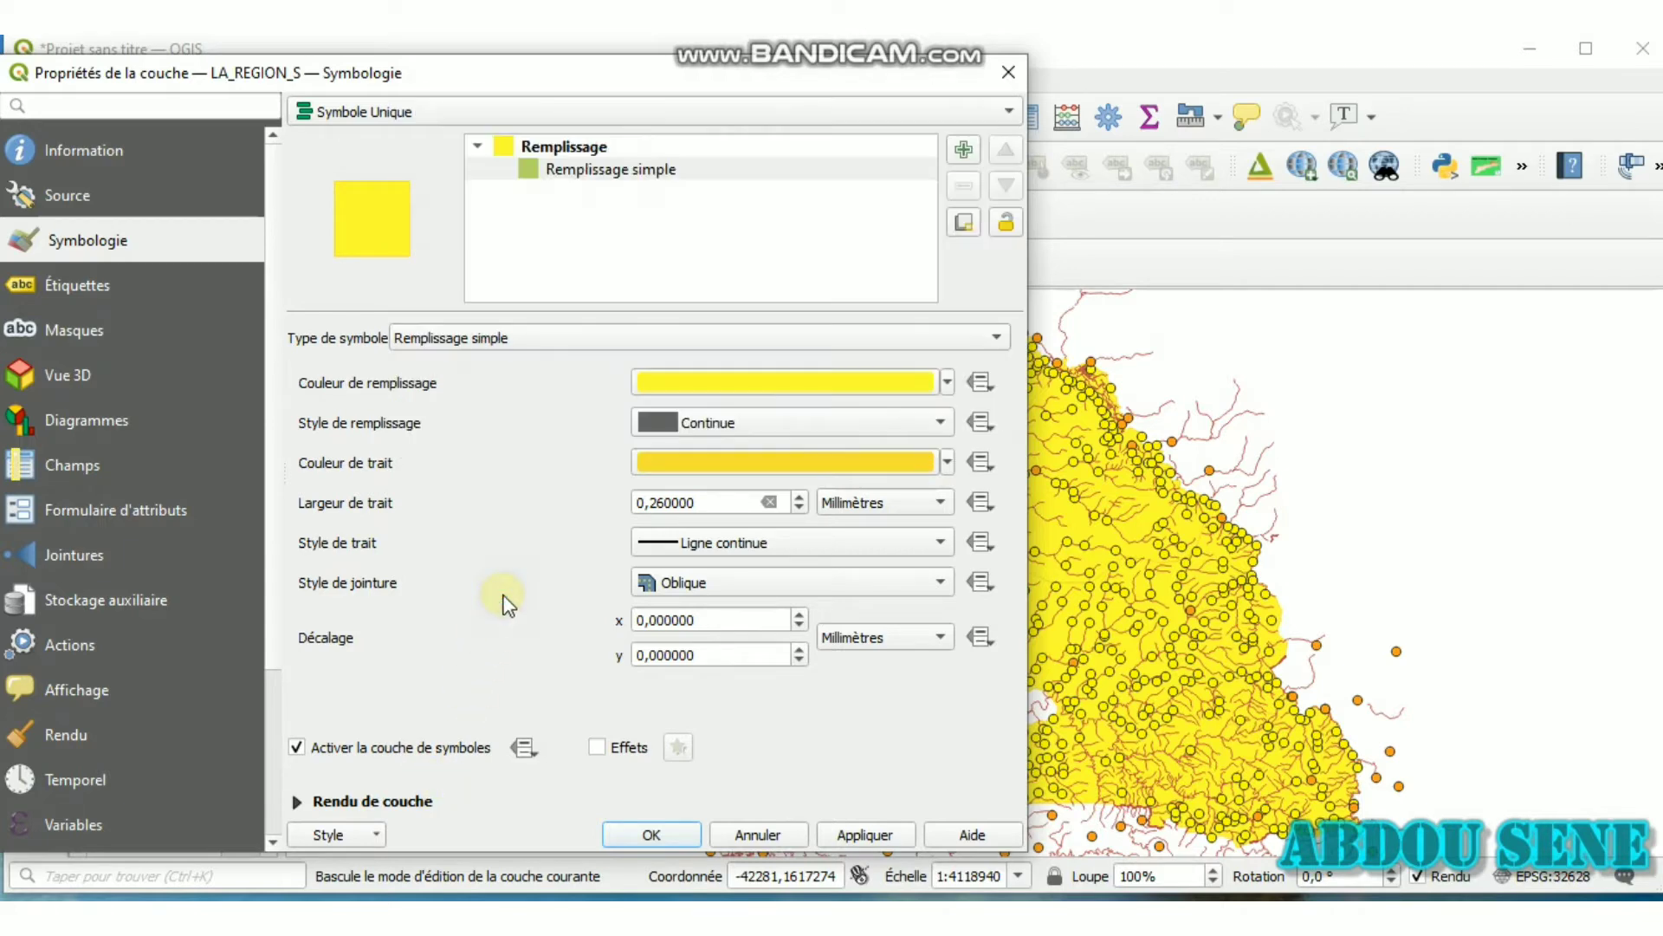
{"action": "left_click", "coordinate": [759, 432]}
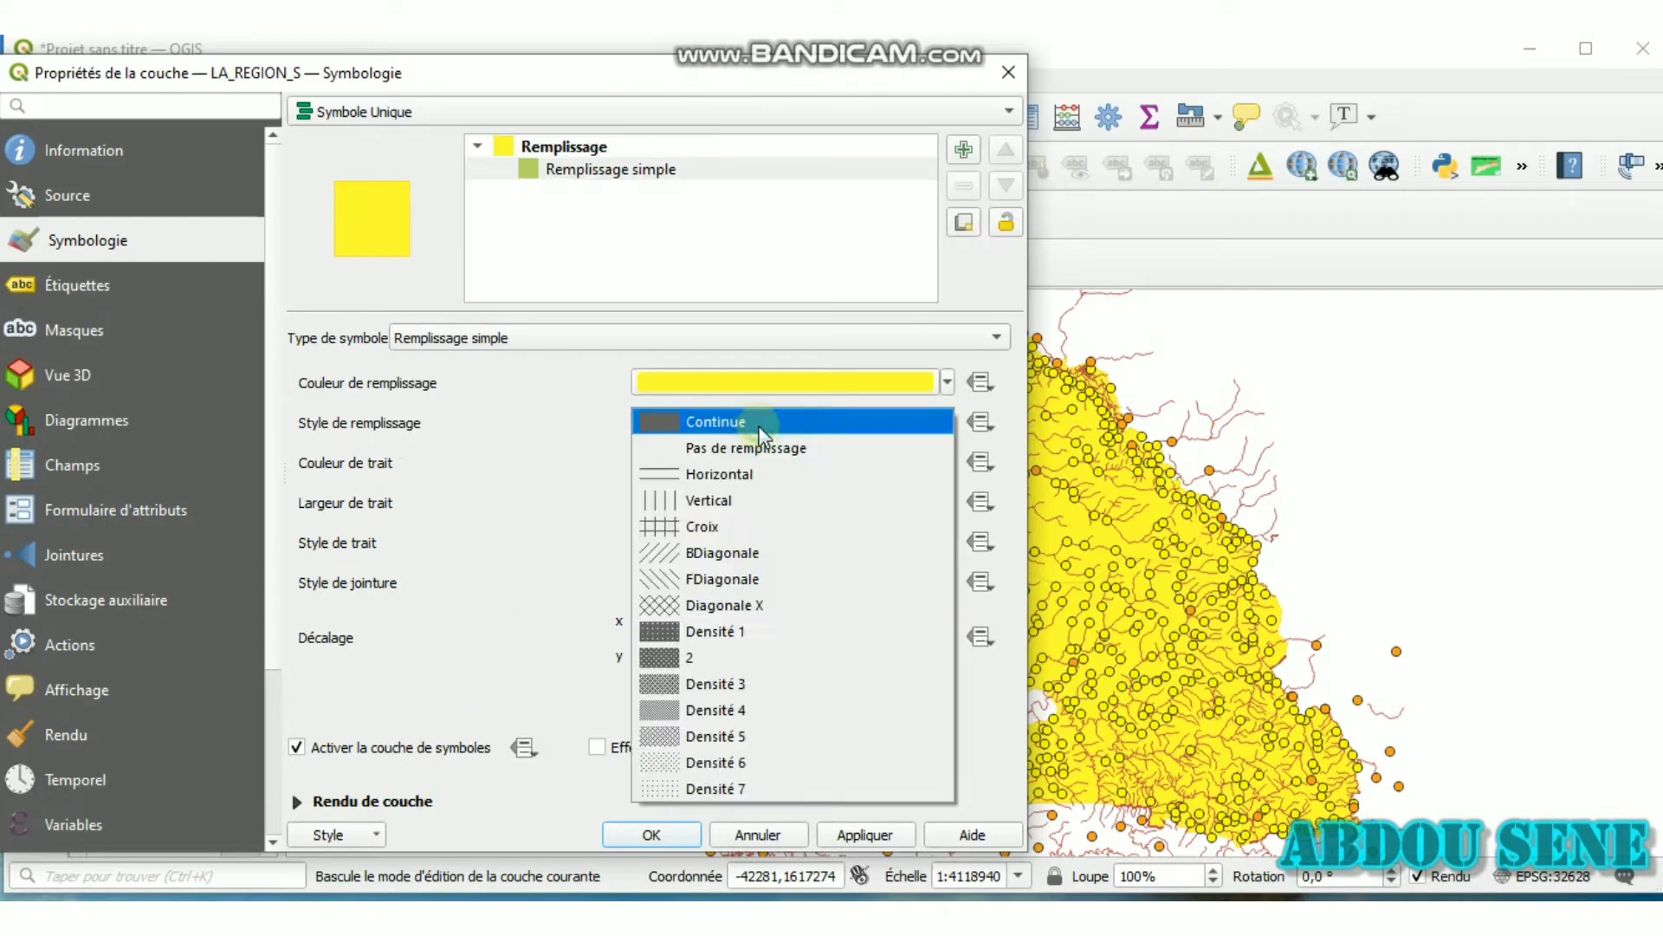
{"action": "left_click", "coordinate": [759, 447]}
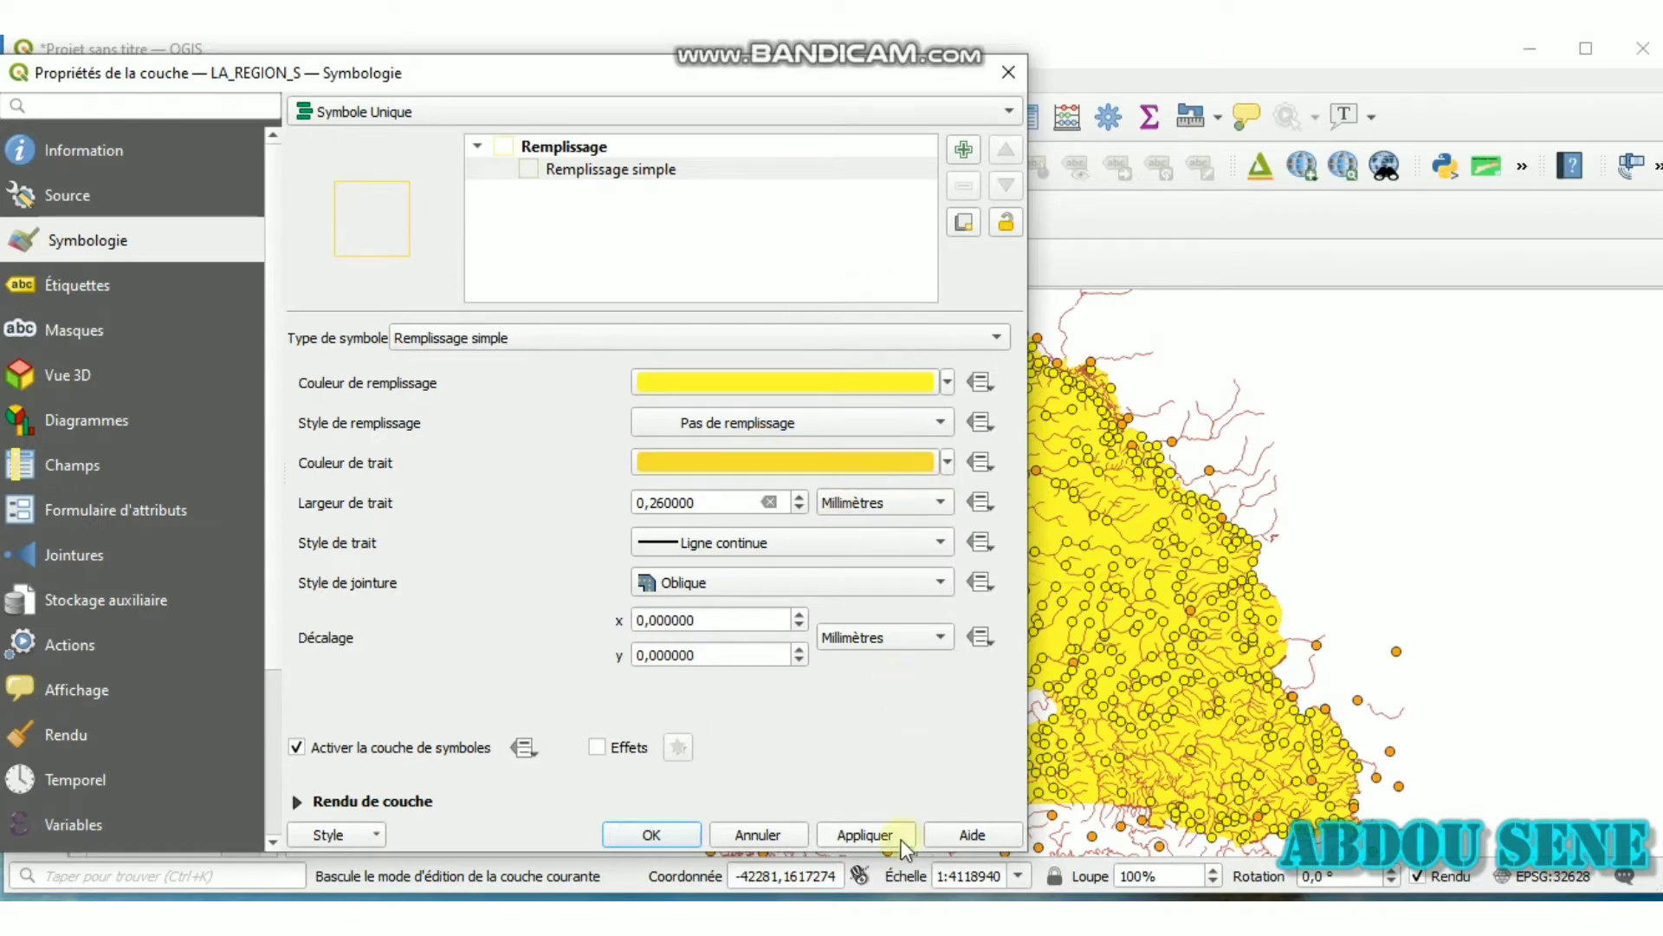
{"action": "left_click", "coordinate": [865, 837]}
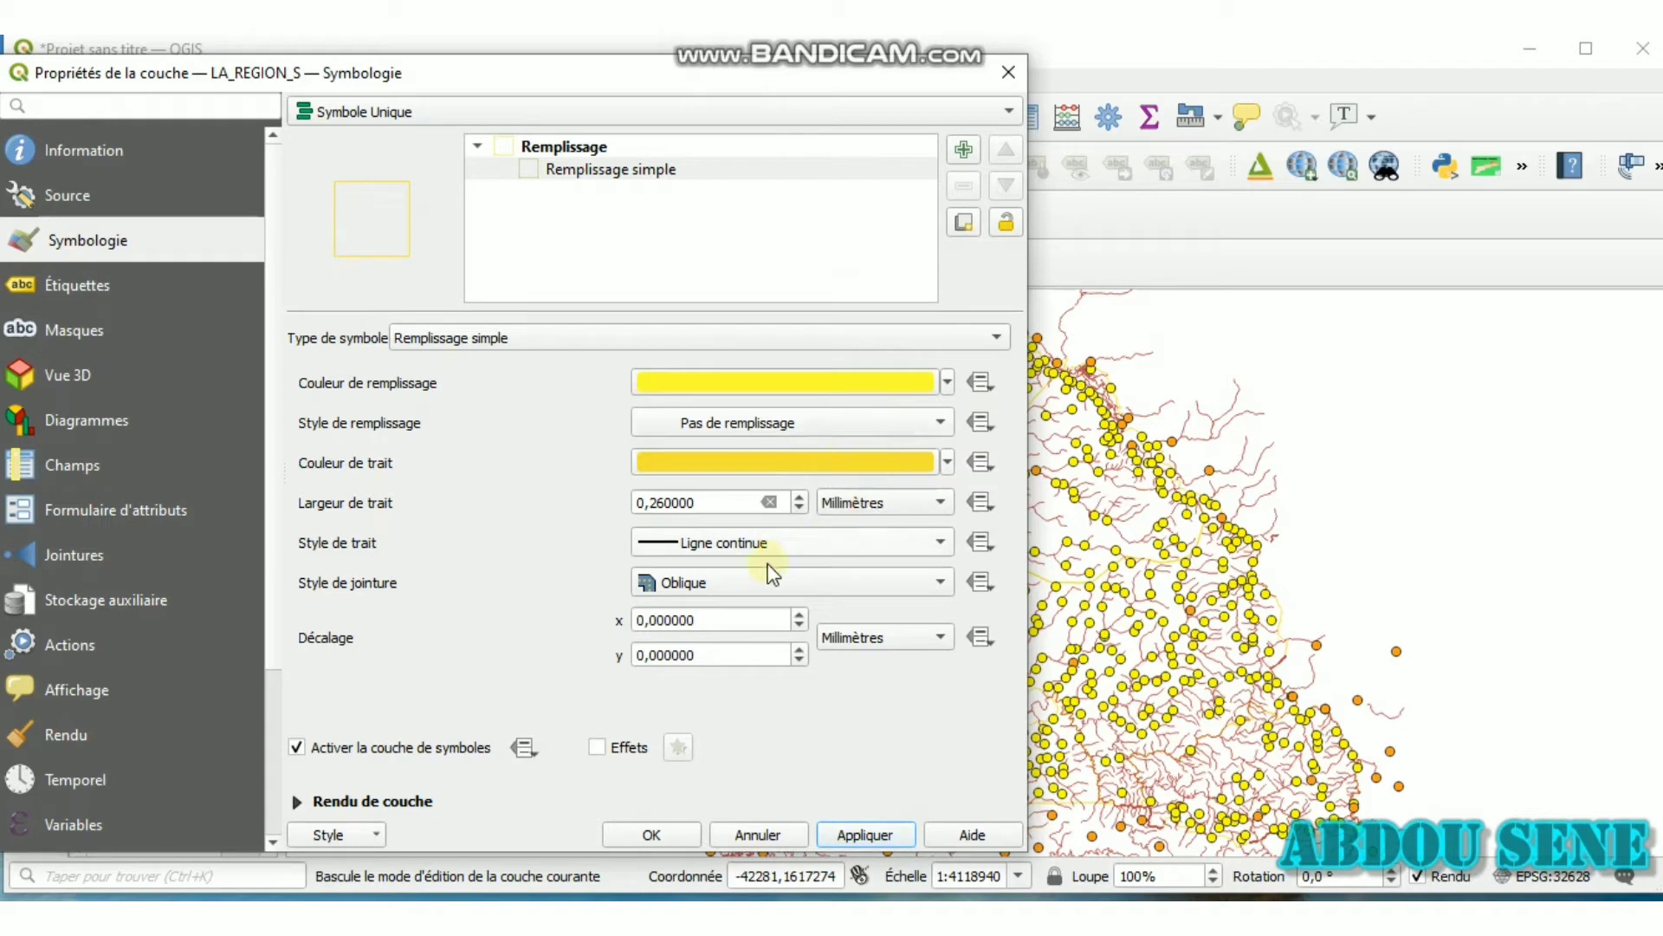
Make the region outline black with a stroke width of 0.86 millimetres and apply it
{"action": "left_click", "coordinate": [947, 461]}
{"action": "left_click_drag", "start_coordinate": [694, 548], "coordinate": [605, 550]}
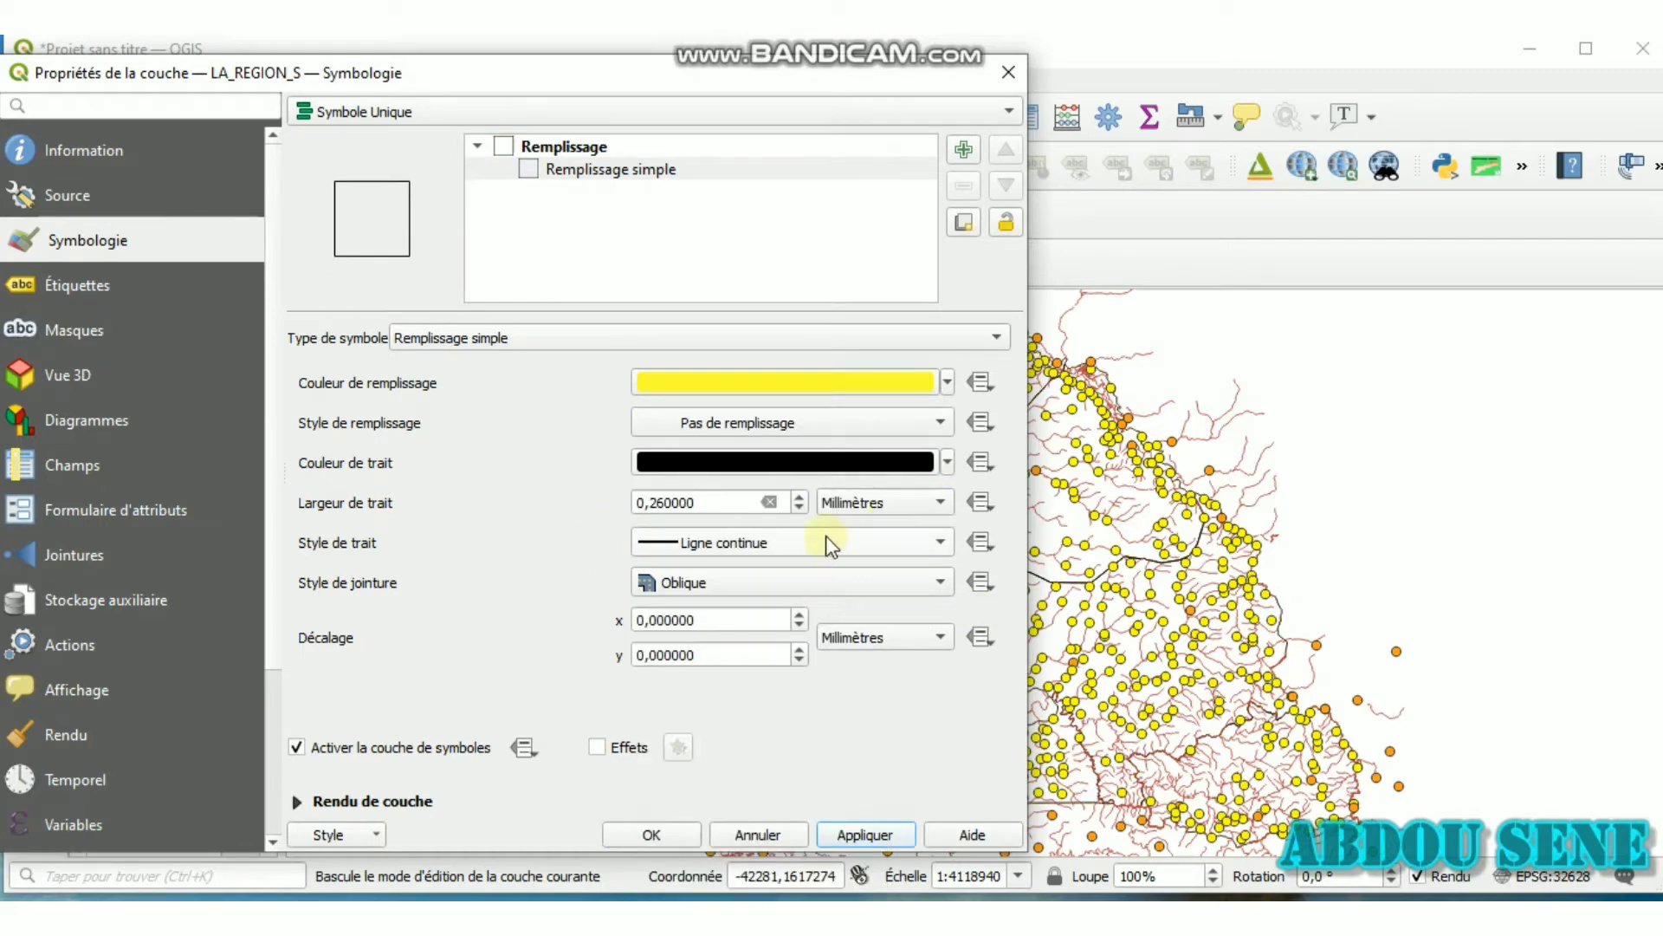
{"action": "left_click", "coordinate": [799, 495]}
{"action": "left_click", "coordinate": [799, 496]}
{"action": "left_click", "coordinate": [799, 496]}
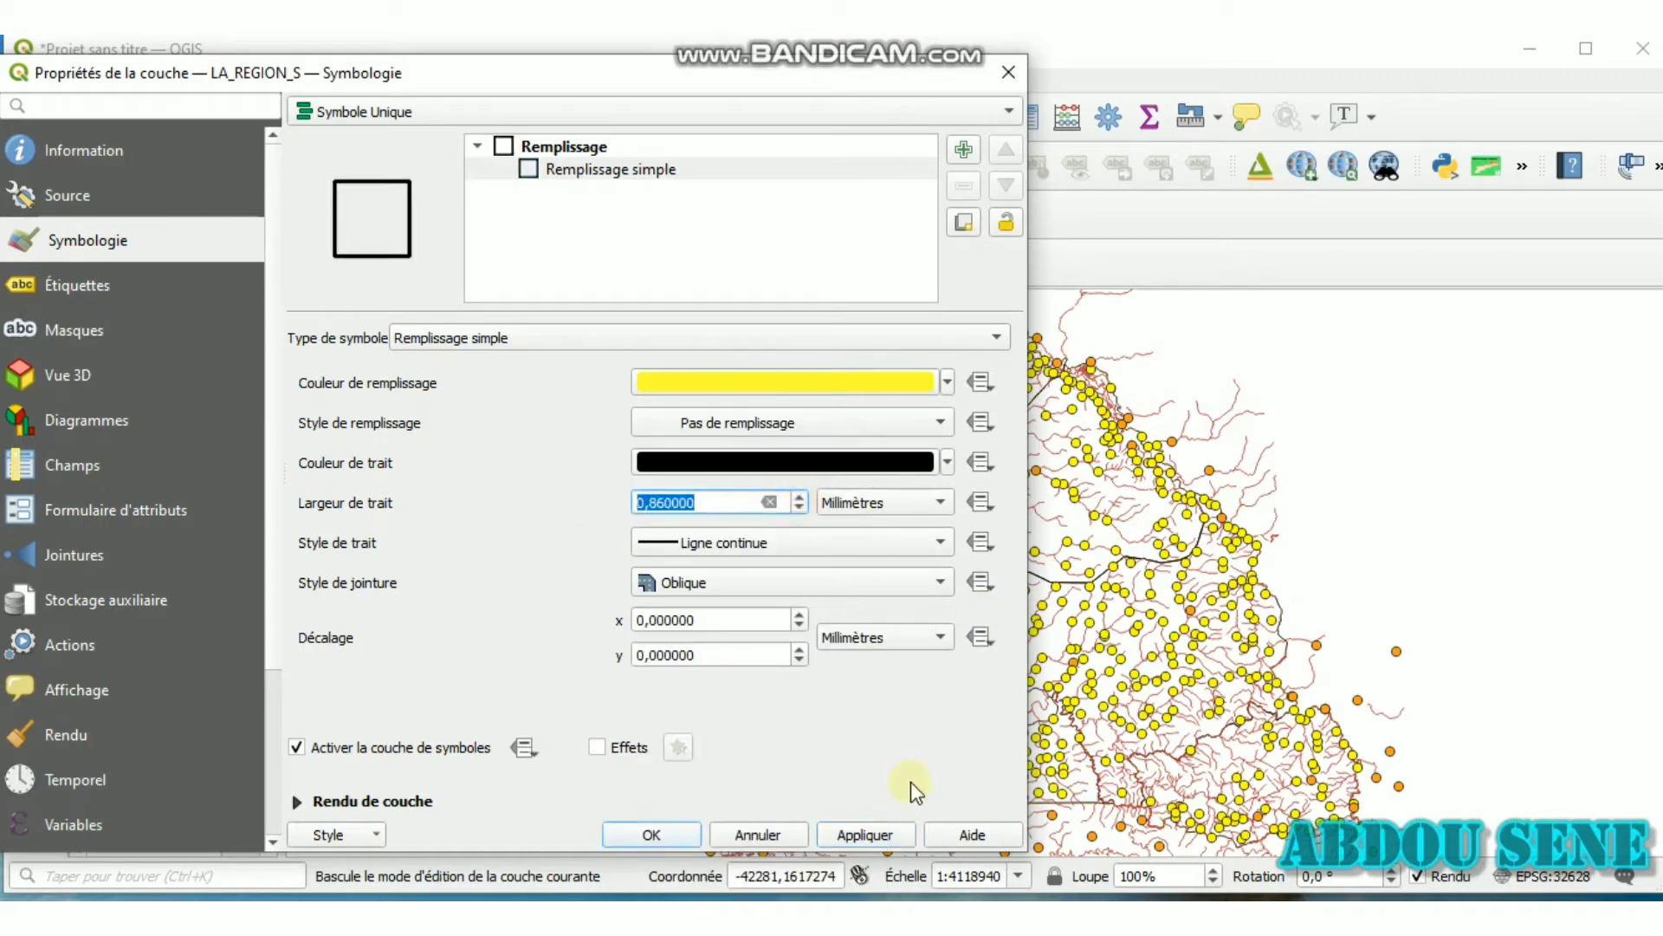
{"action": "left_click", "coordinate": [893, 836]}
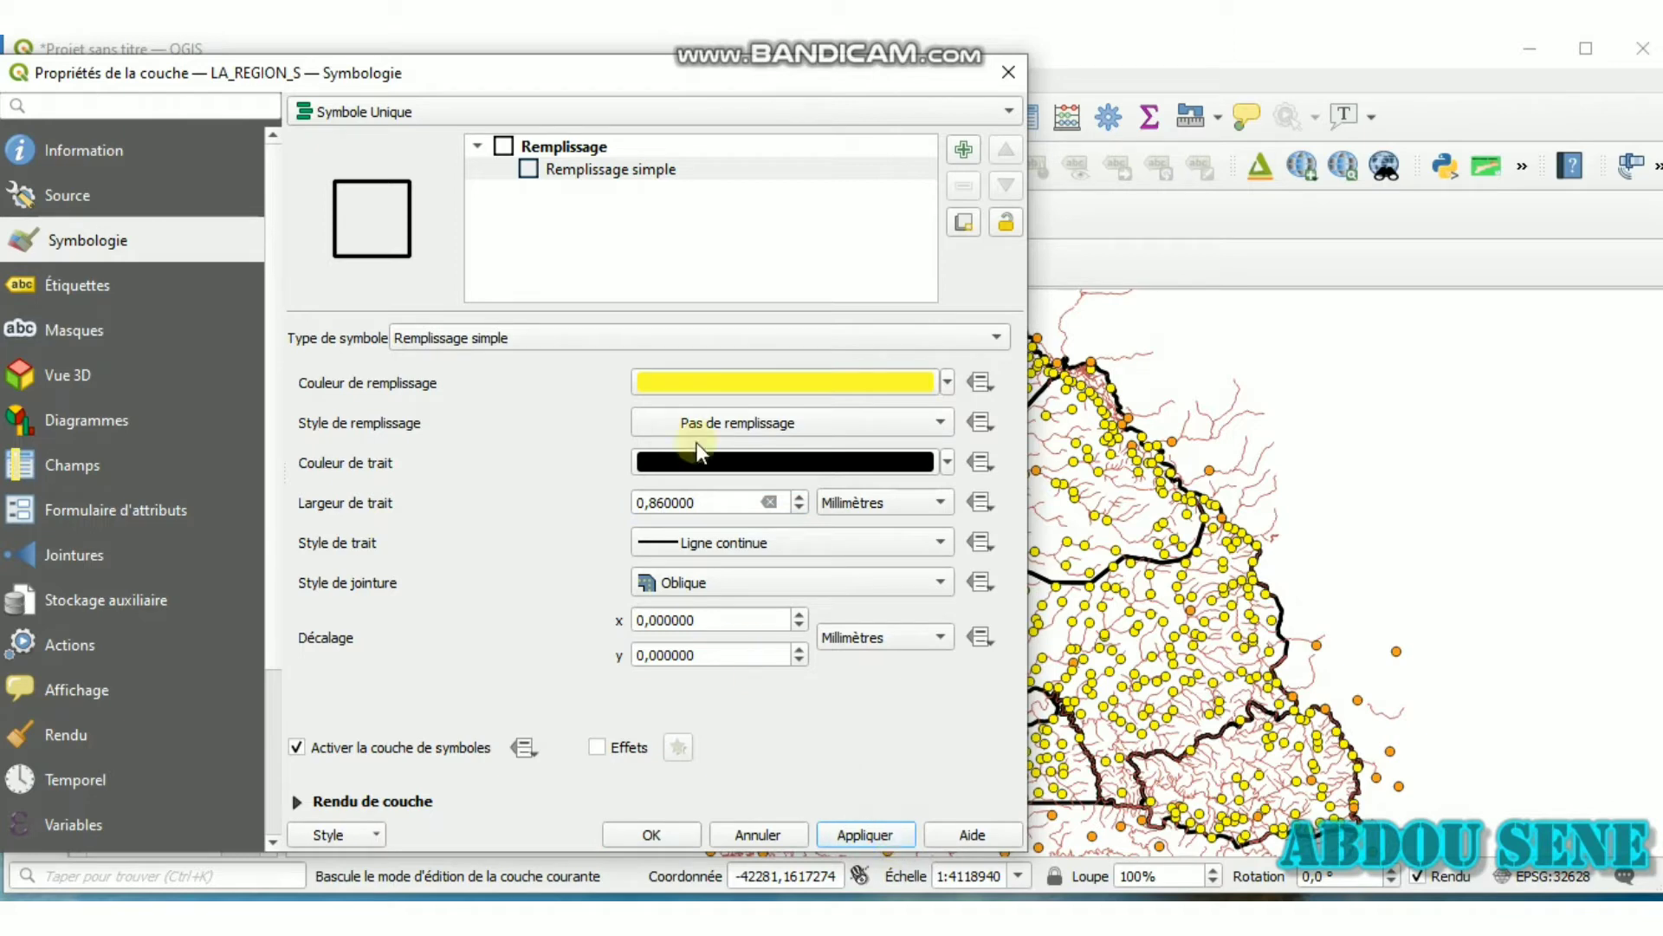
Change the symbol type to "Remplissage image raster", load the image 20201028_174139.jpg, and apply it to the regions
{"action": "left_click", "coordinate": [803, 419]}
{"action": "left_click", "coordinate": [803, 418]}
{"action": "left_click", "coordinate": [809, 343]}
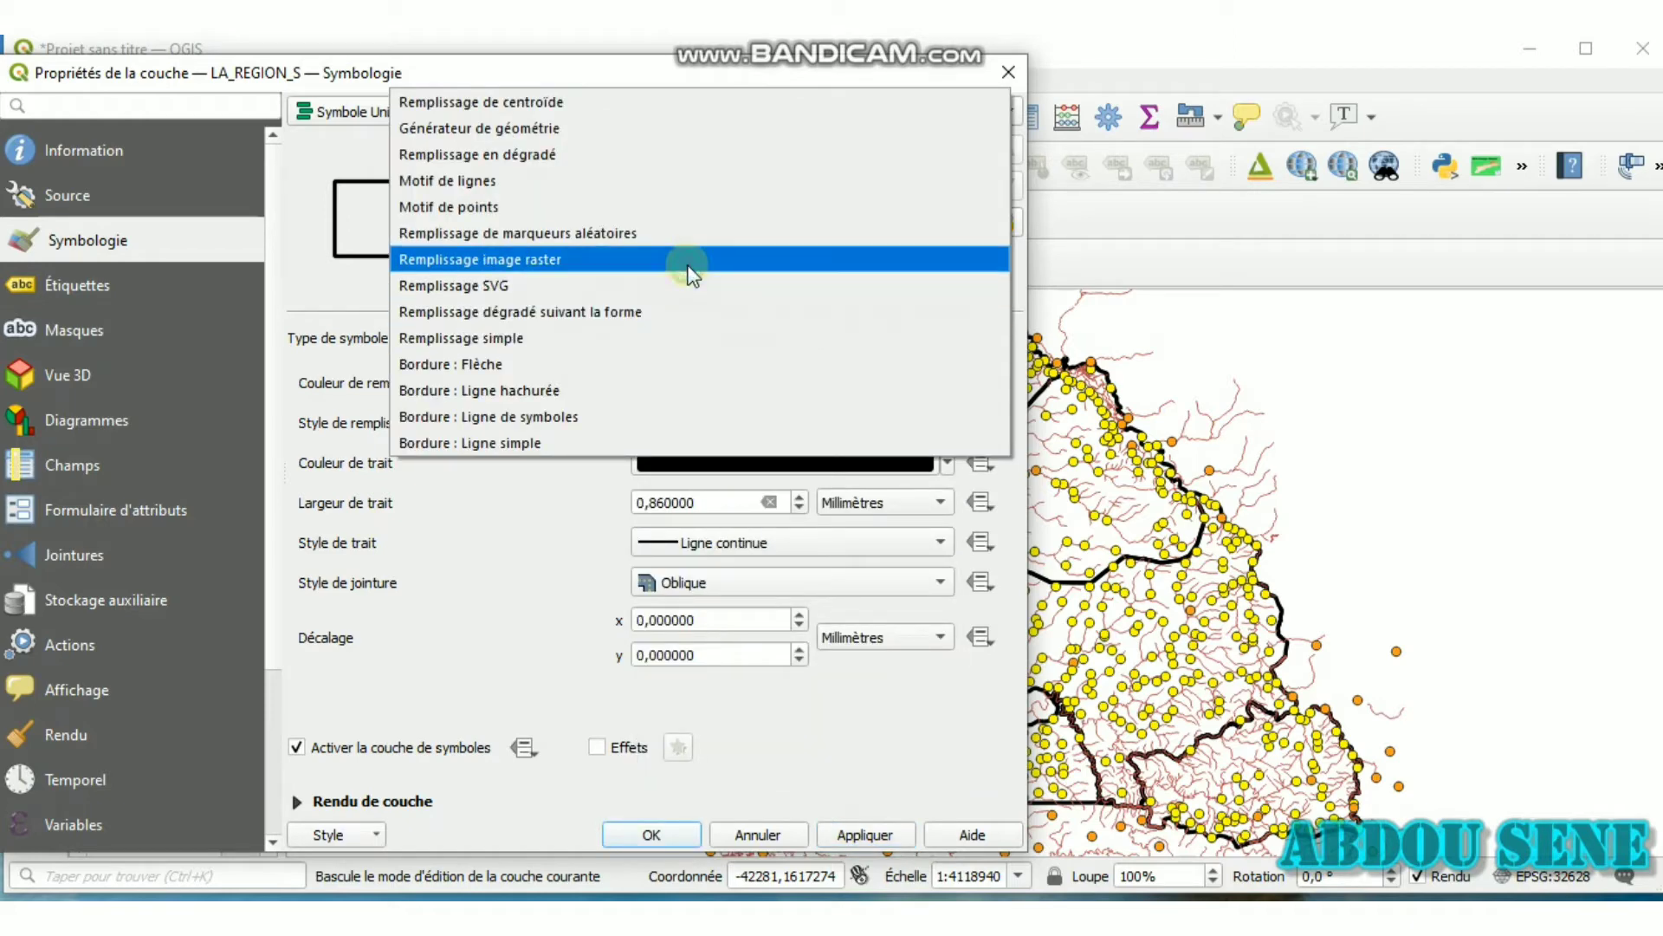
{"action": "left_click", "coordinate": [688, 261]}
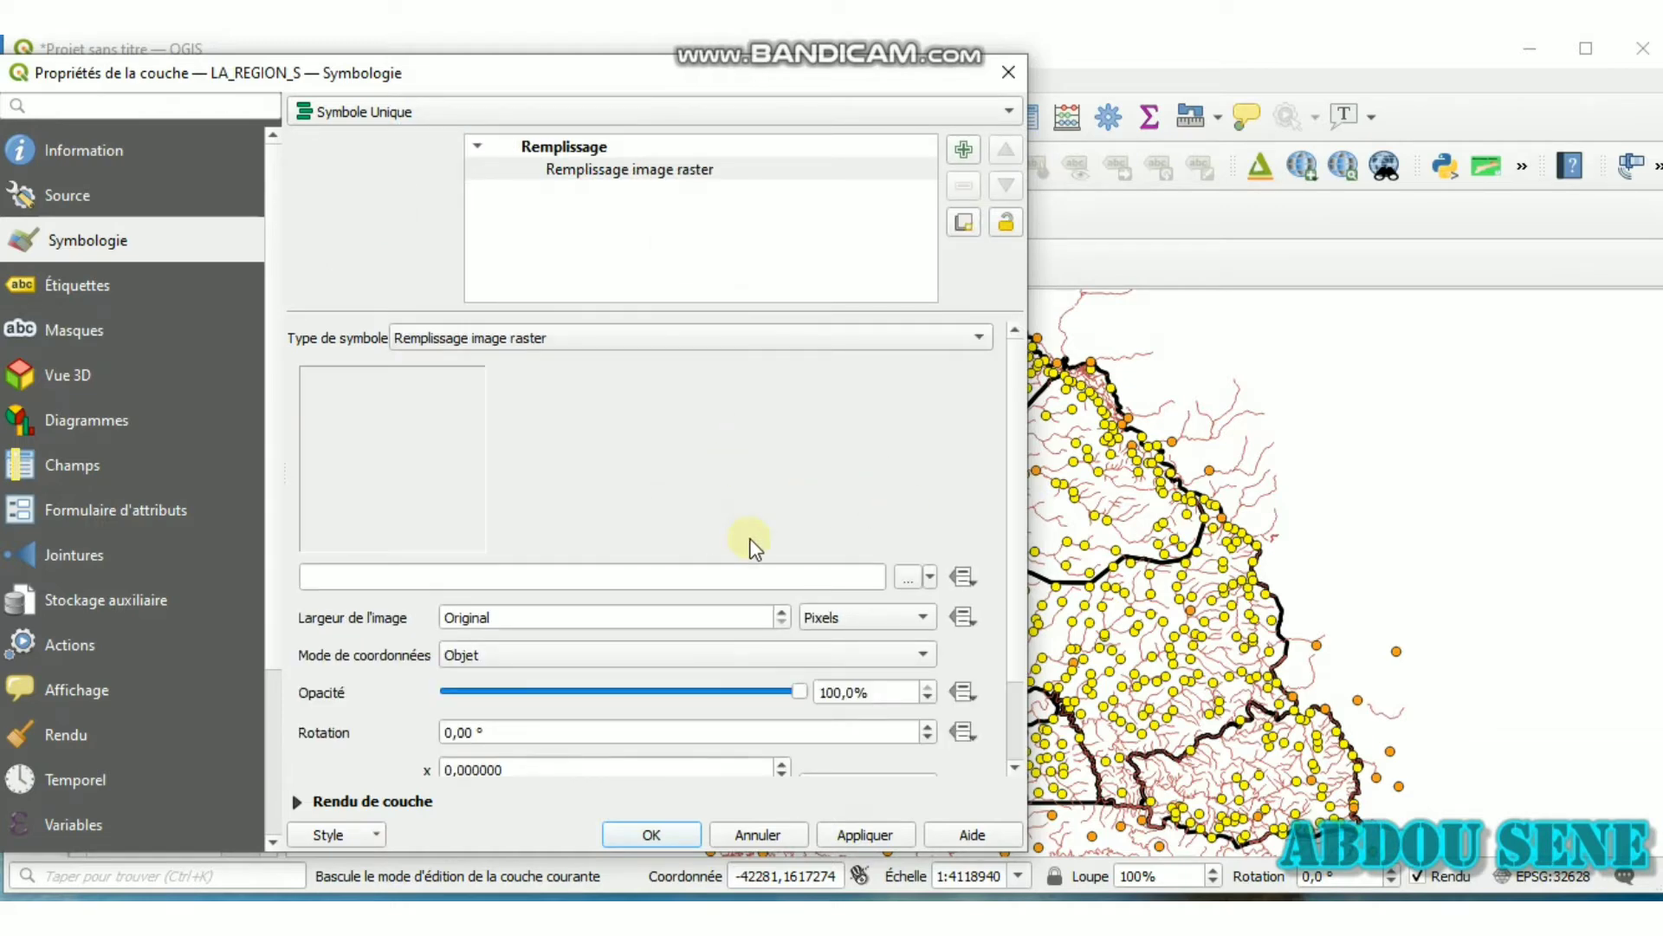
{"action": "left_click", "coordinate": [901, 576]}
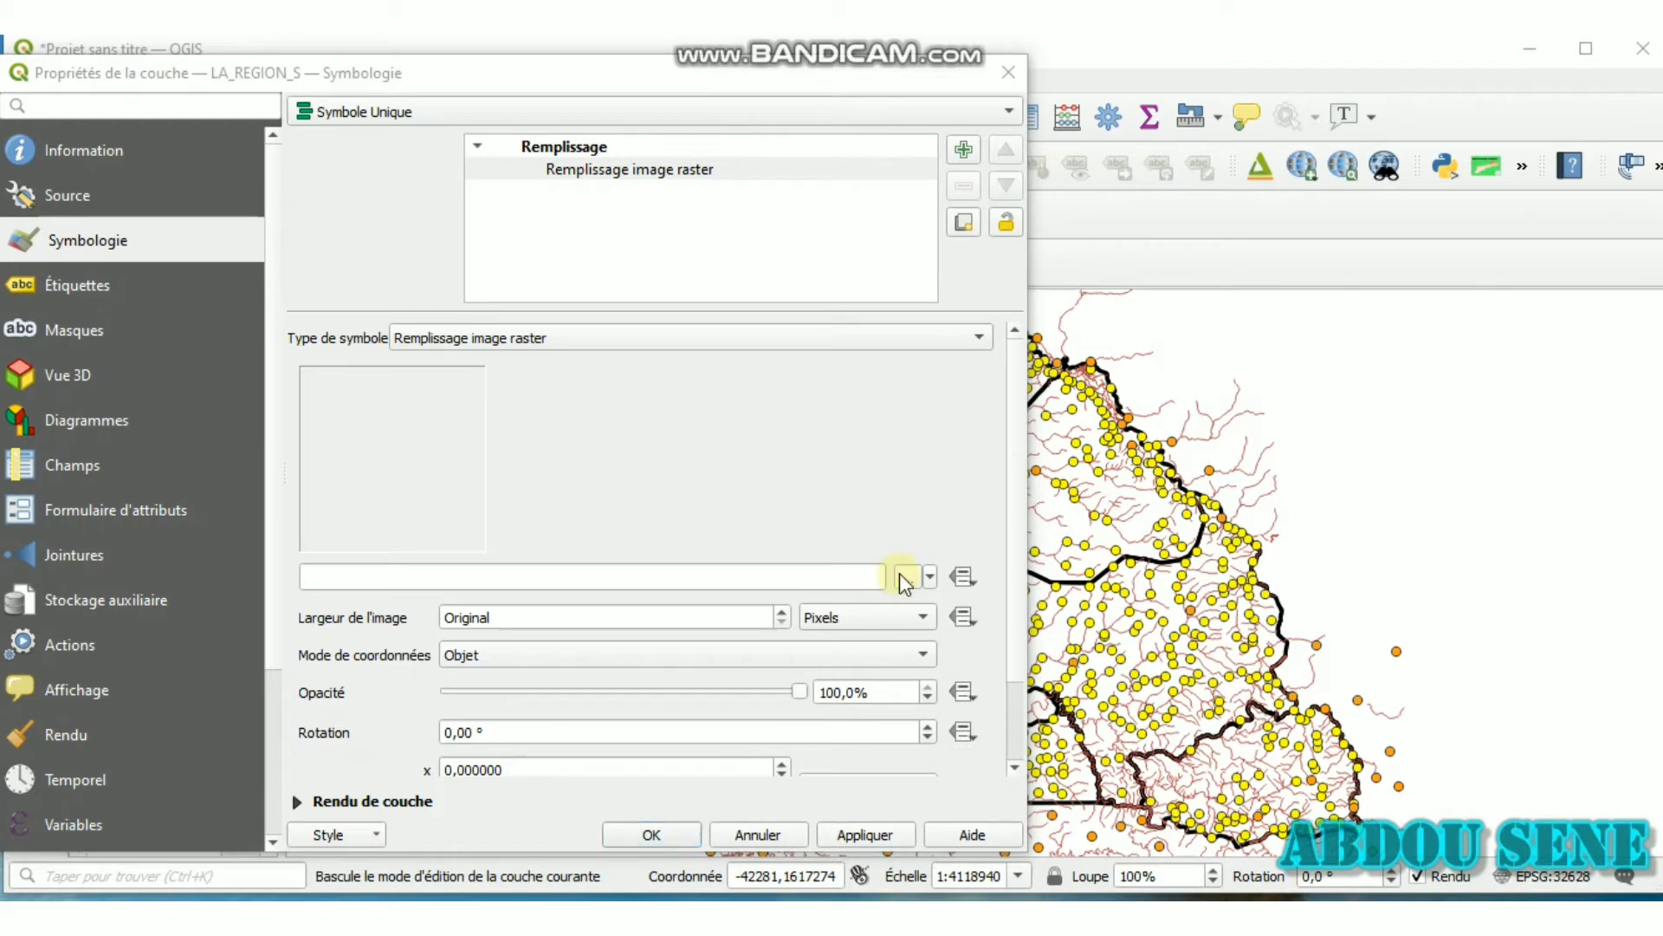
{"action": "left_click", "coordinate": [875, 835]}
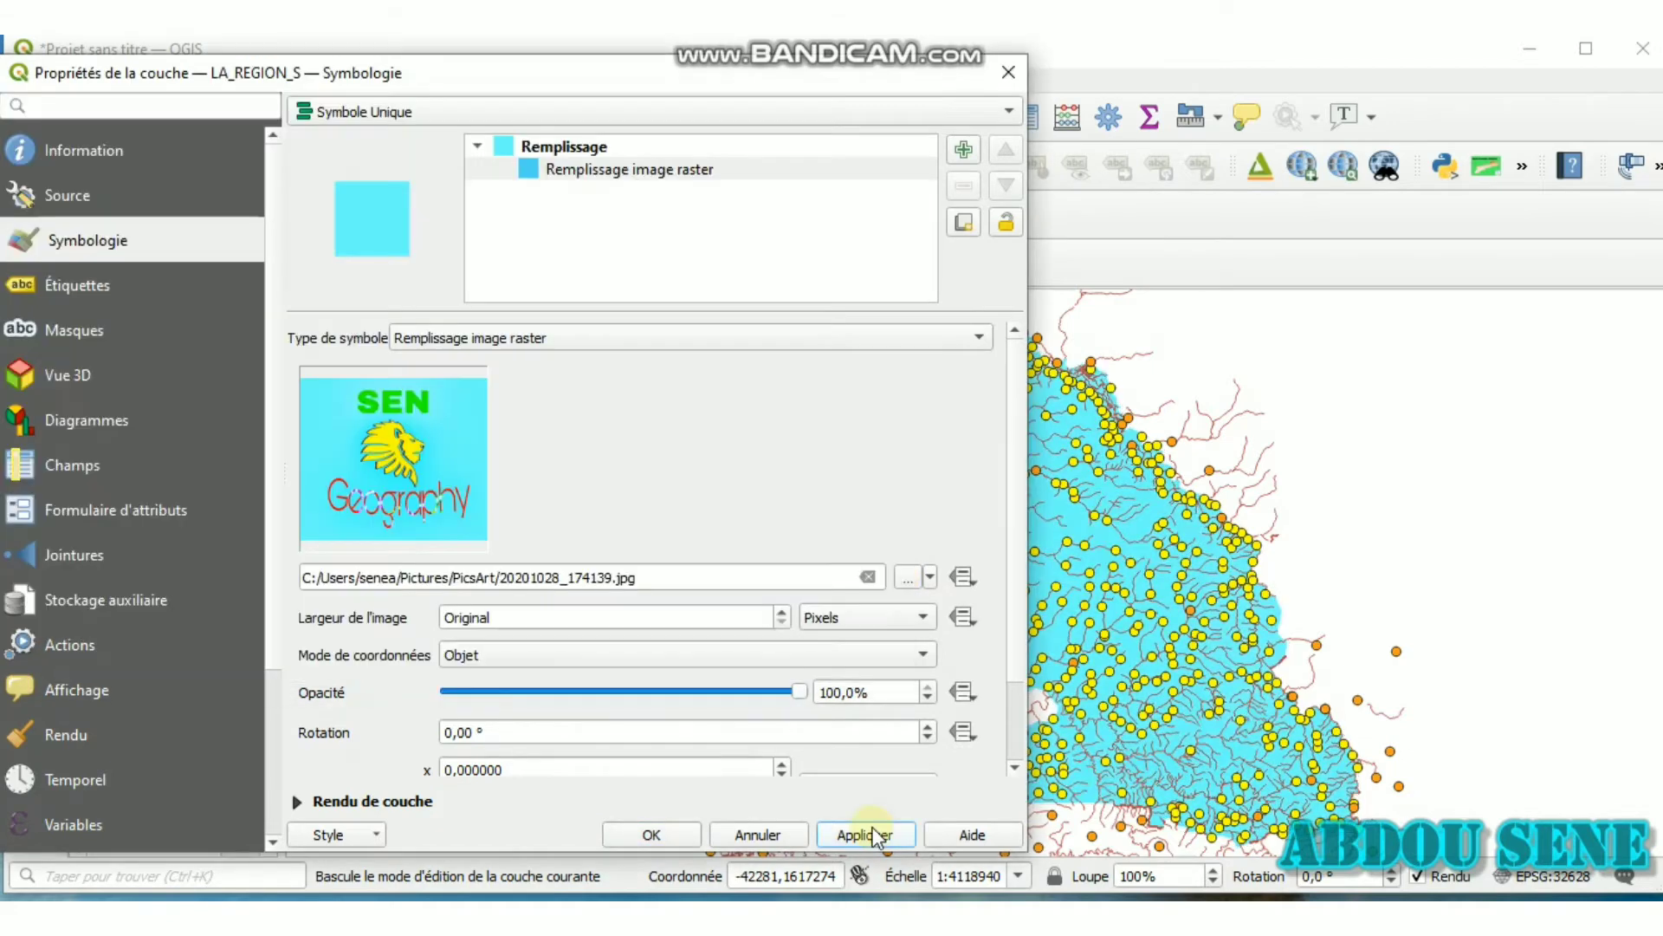
Set the raster fill's image width to 200 pixels and apply it to the region layer
{"action": "left_click_drag", "start_coordinate": [774, 73], "coordinate": [190, 127]}
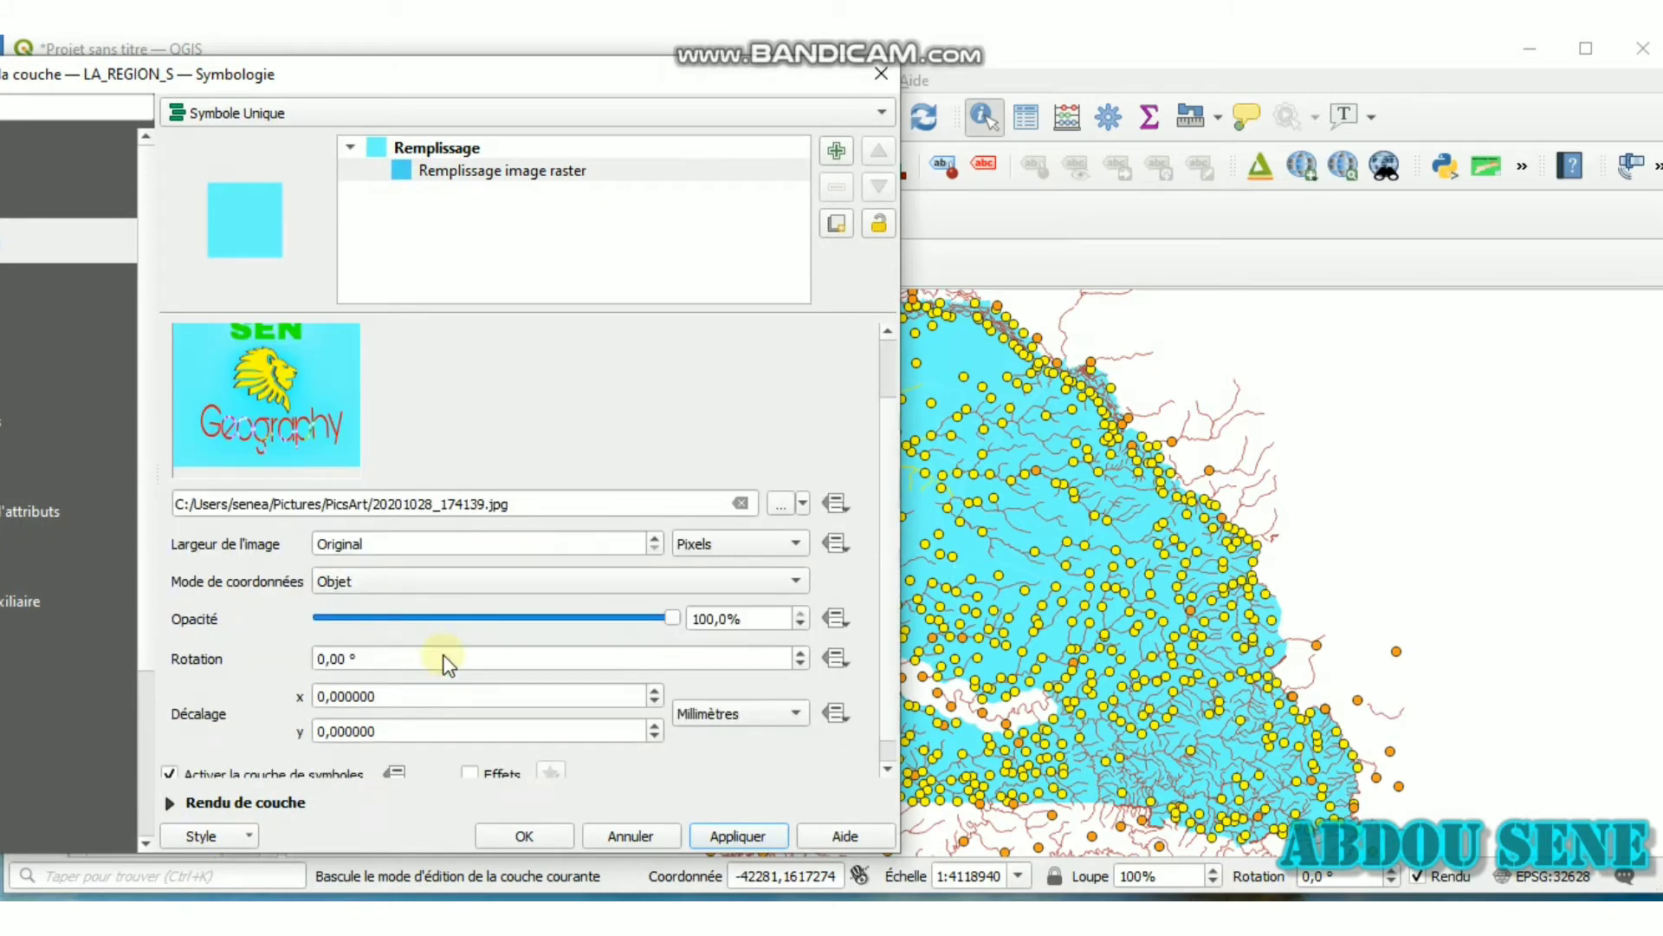
{"action": "scroll", "coordinate": [444, 656], "scroll_direction": "down", "scroll_amount": 1}
{"action": "left_click", "coordinate": [466, 516]}
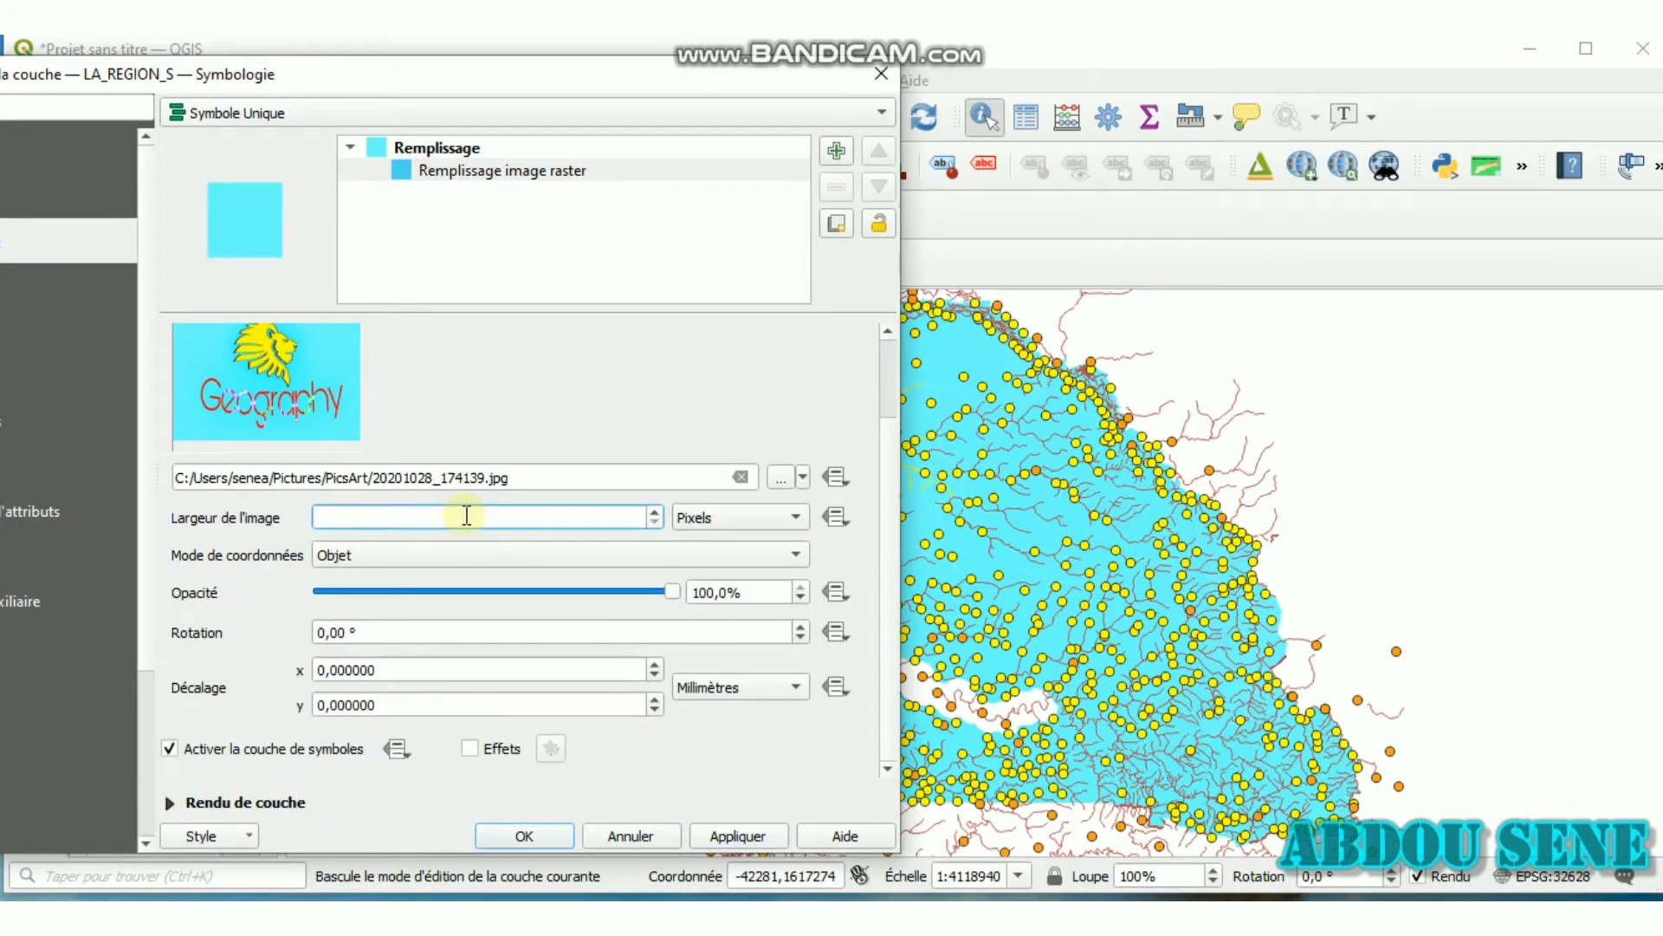
{"action": "type", "text": "200"}
{"action": "left_click", "coordinate": [735, 832]}
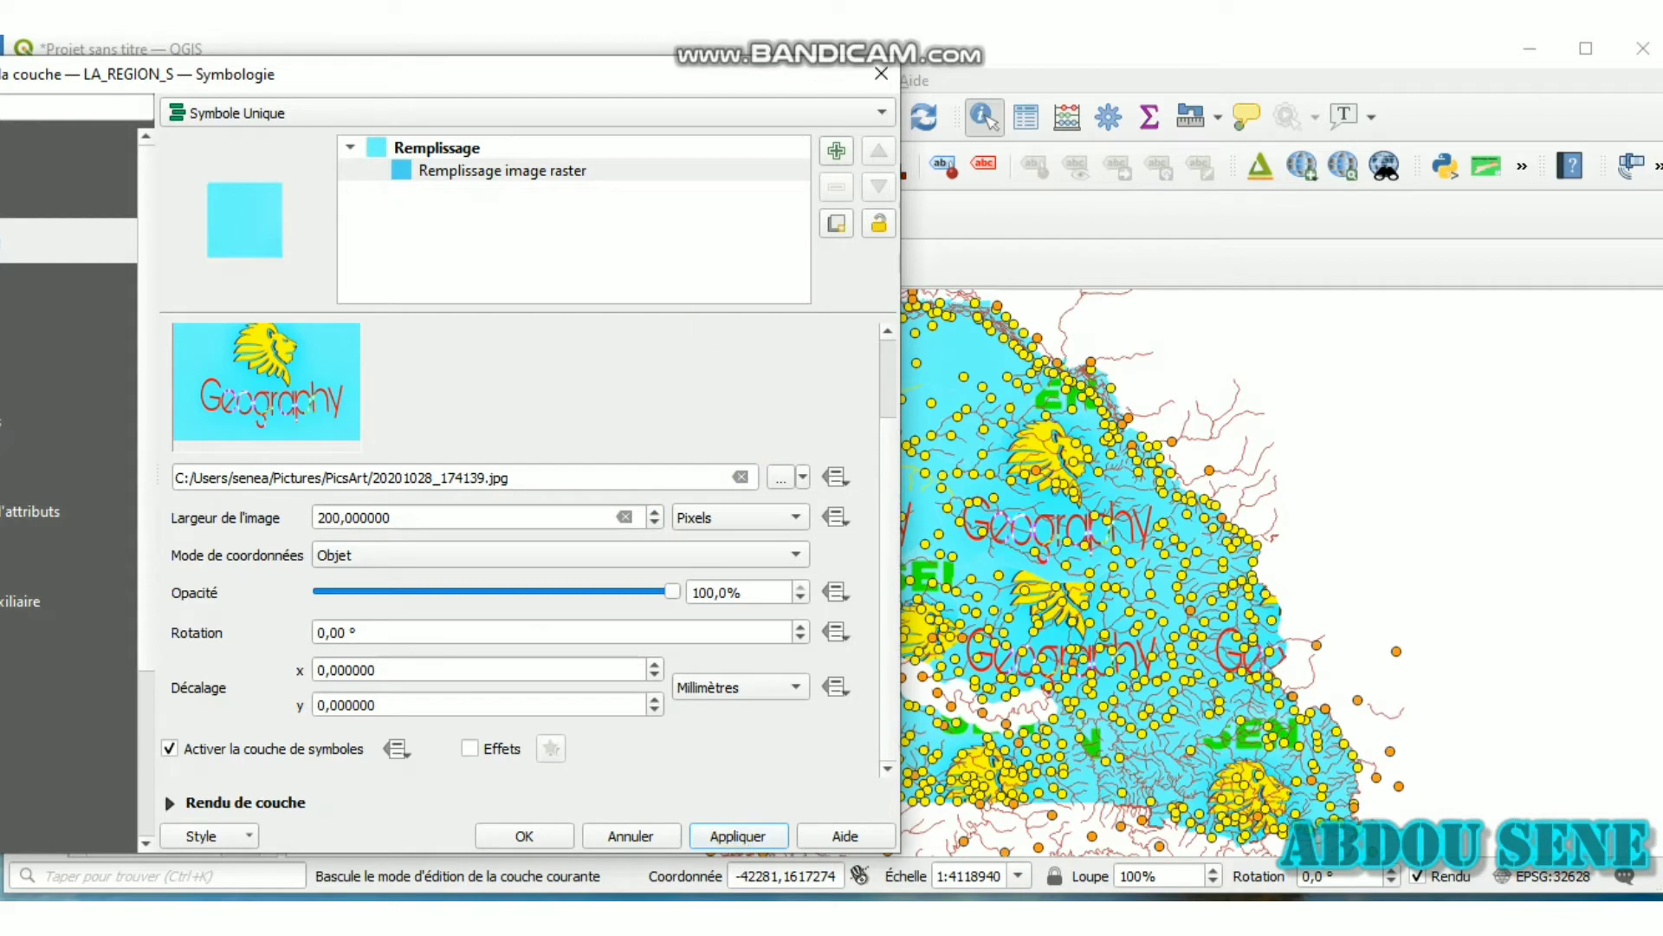
Change the region layer's symbol type from raster image fill back to "Remplissage simple"
{"action": "left_click_drag", "start_coordinate": [674, 69], "coordinate": [642, 82]}
{"action": "left_click", "coordinate": [490, 839]}
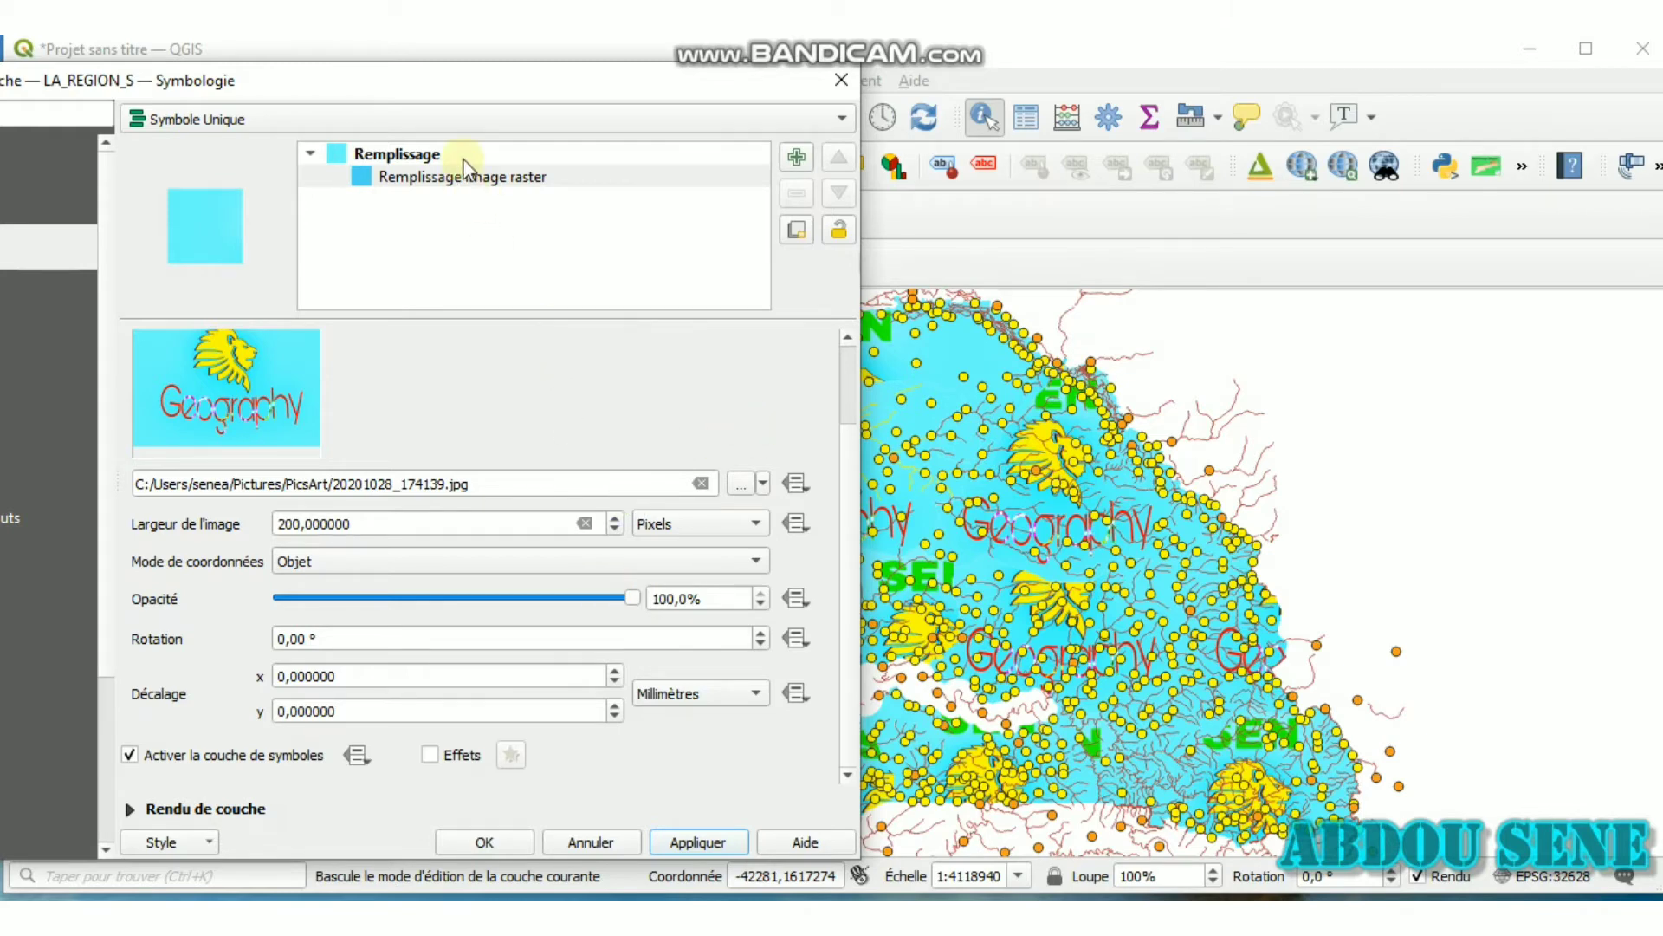
{"action": "left_click", "coordinate": [459, 346]}
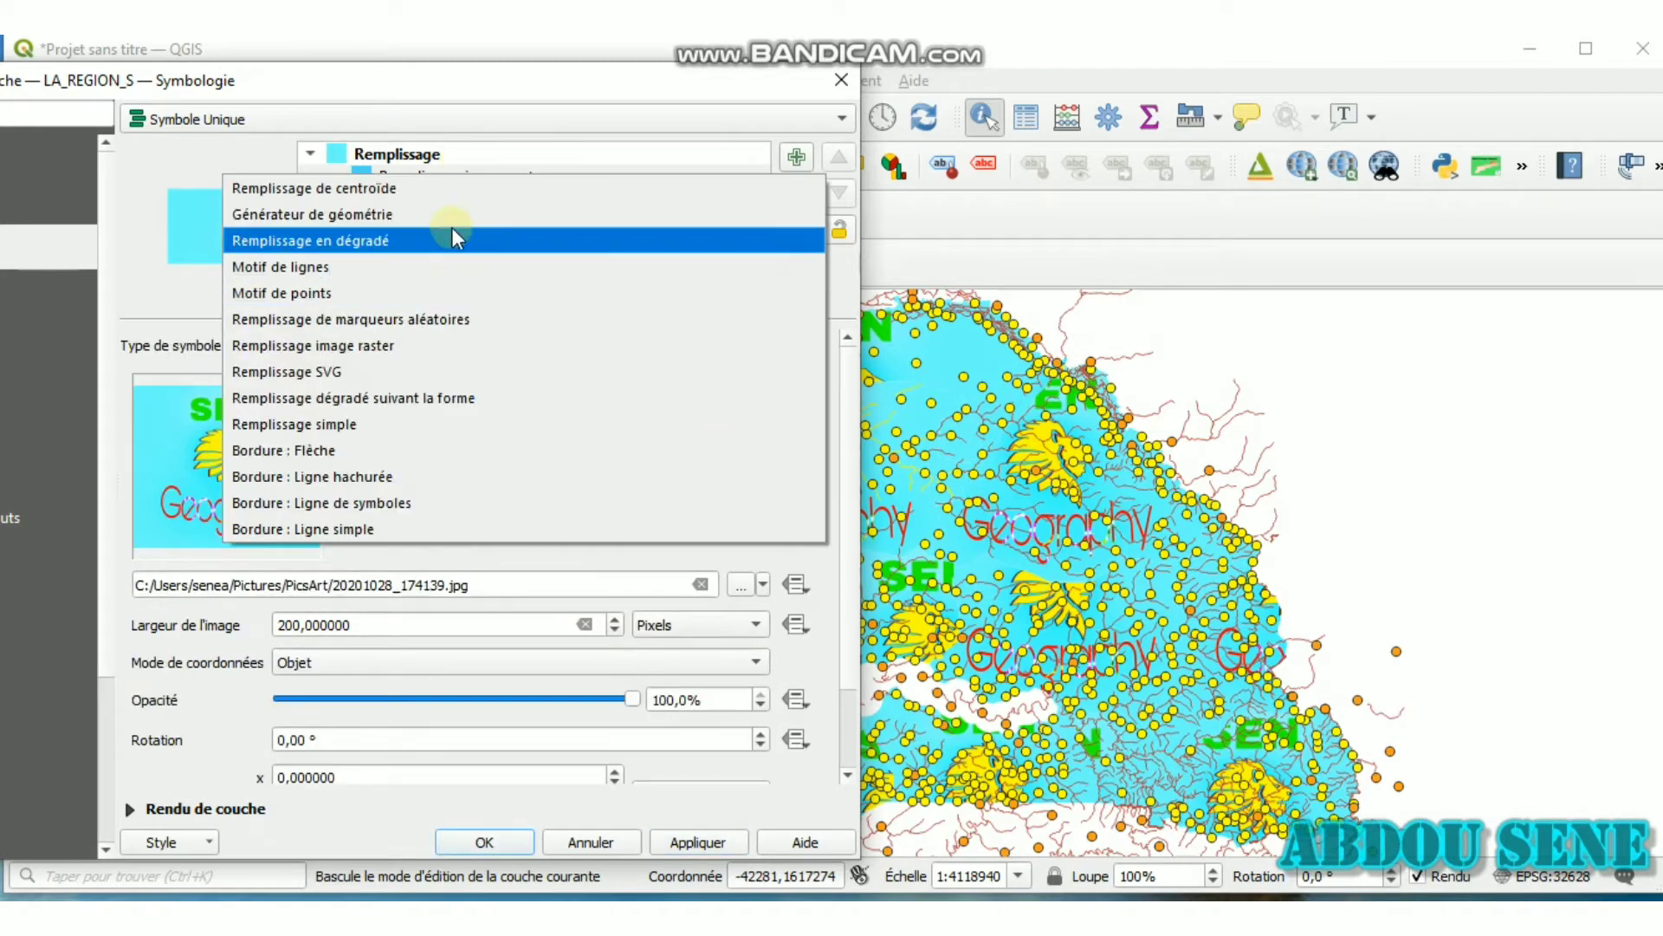
{"action": "left_click", "coordinate": [413, 424]}
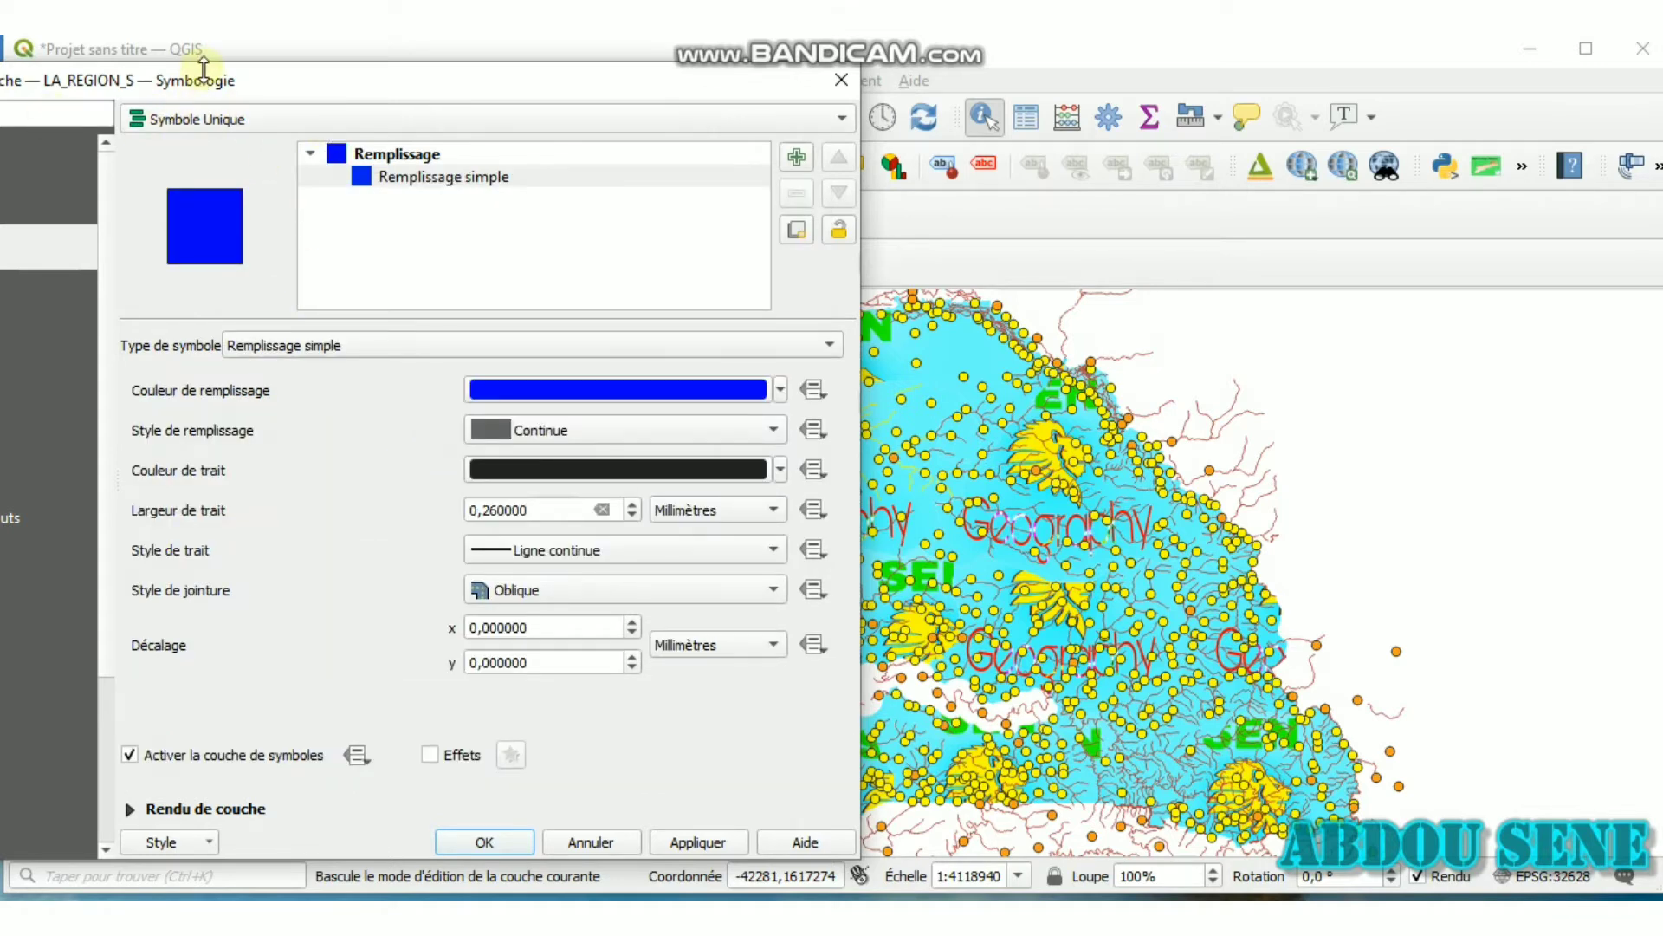
Switch the LA_REGION_S layer to categorized symbology on the NOM field, classify all values with random colors, and apply
{"action": "left_click_drag", "start_coordinate": [204, 69], "coordinate": [388, 73]}
{"action": "left_click", "coordinate": [385, 123]}
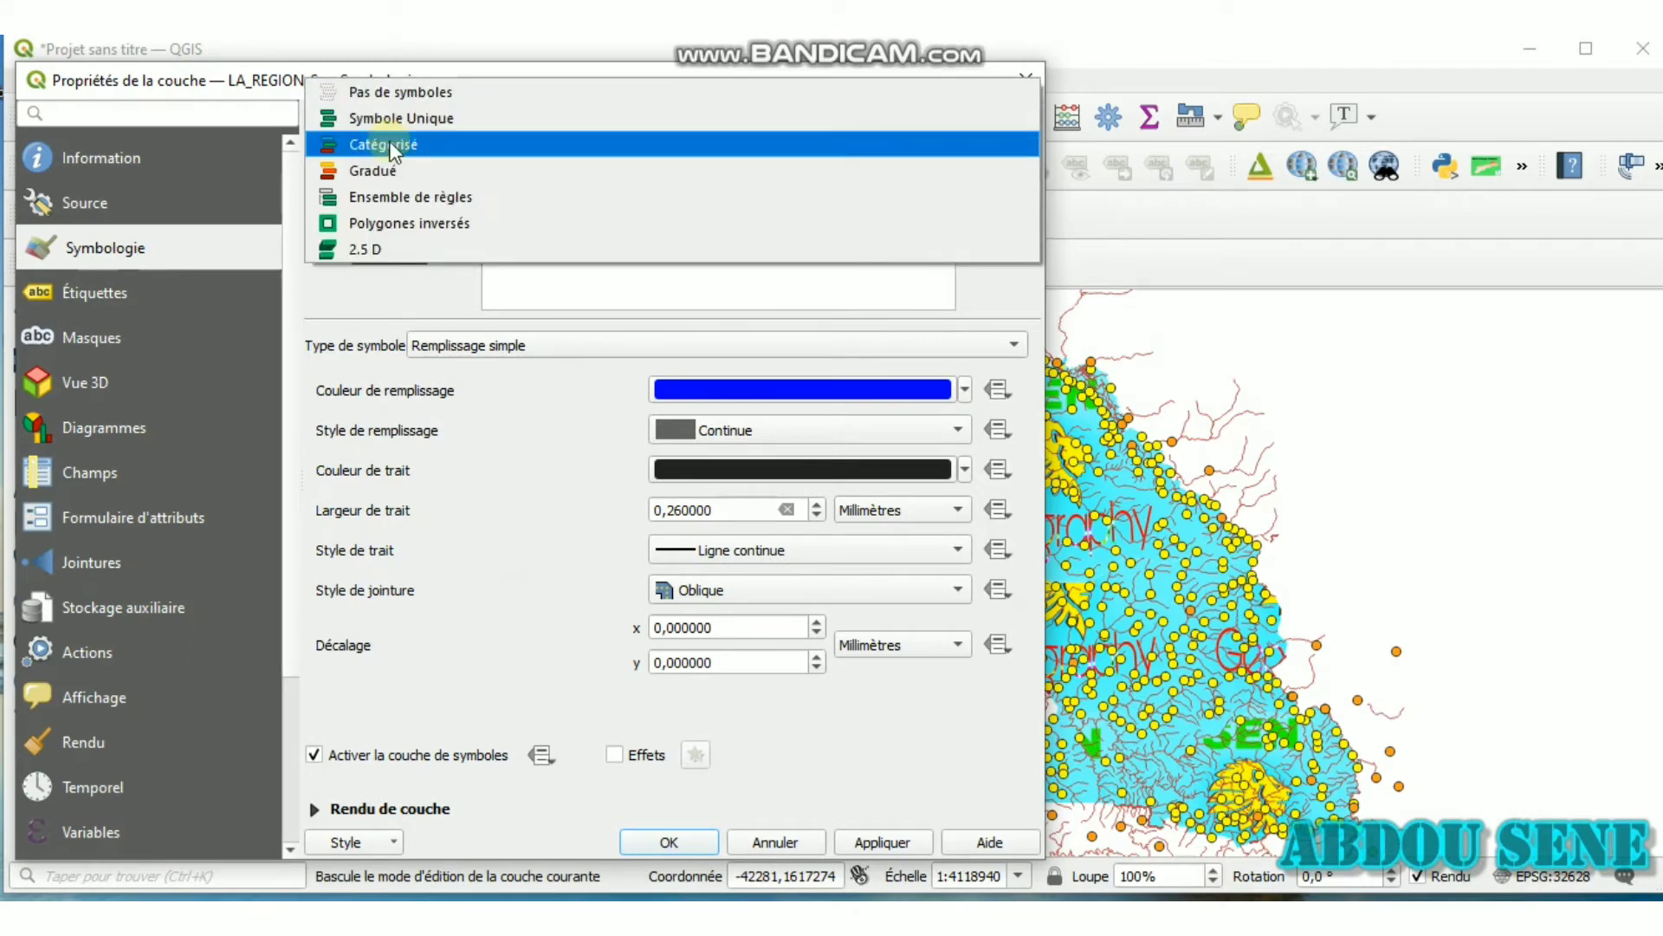
{"action": "left_click", "coordinate": [394, 146]}
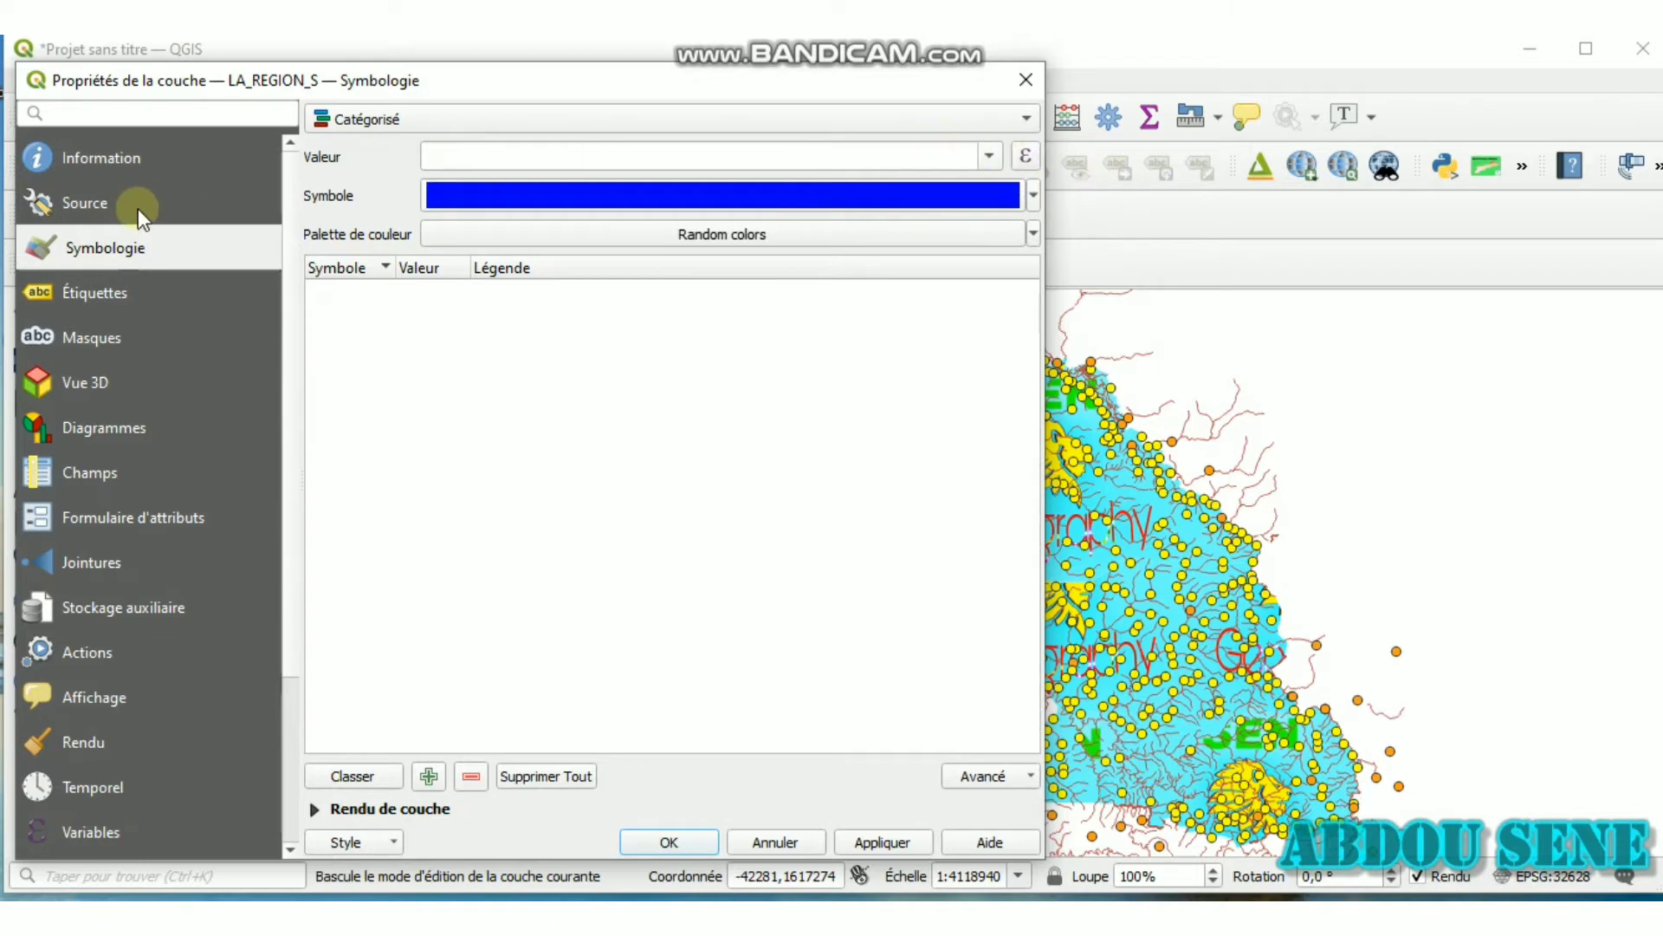
{"action": "left_click", "coordinate": [989, 164]}
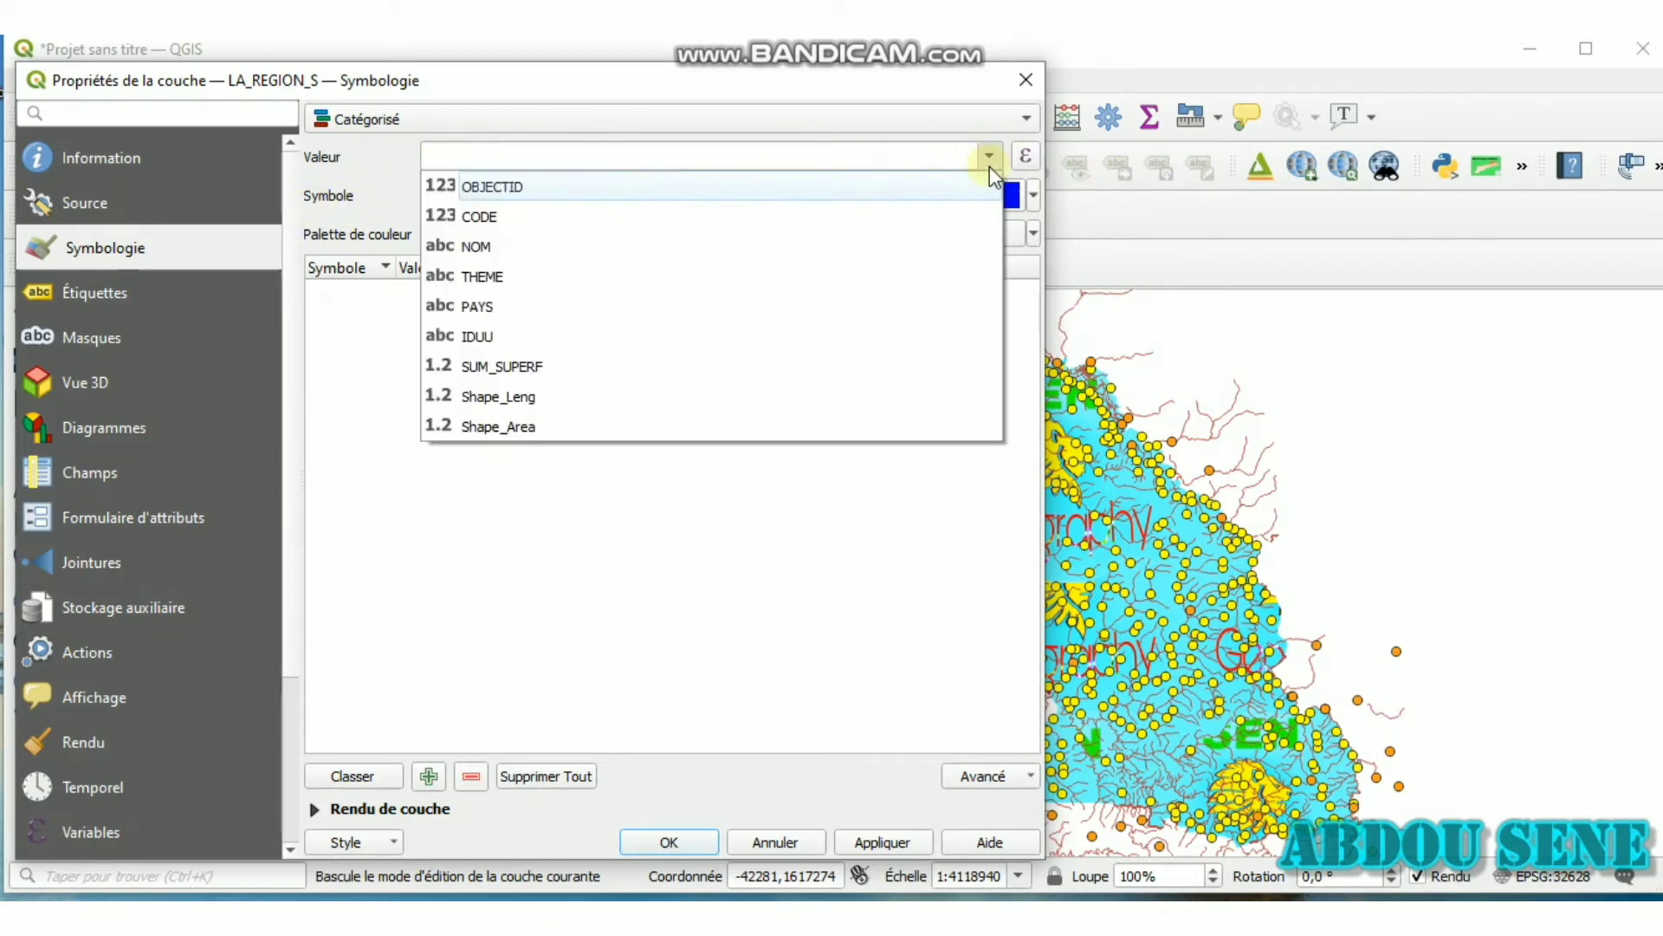
{"action": "left_click", "coordinate": [548, 247]}
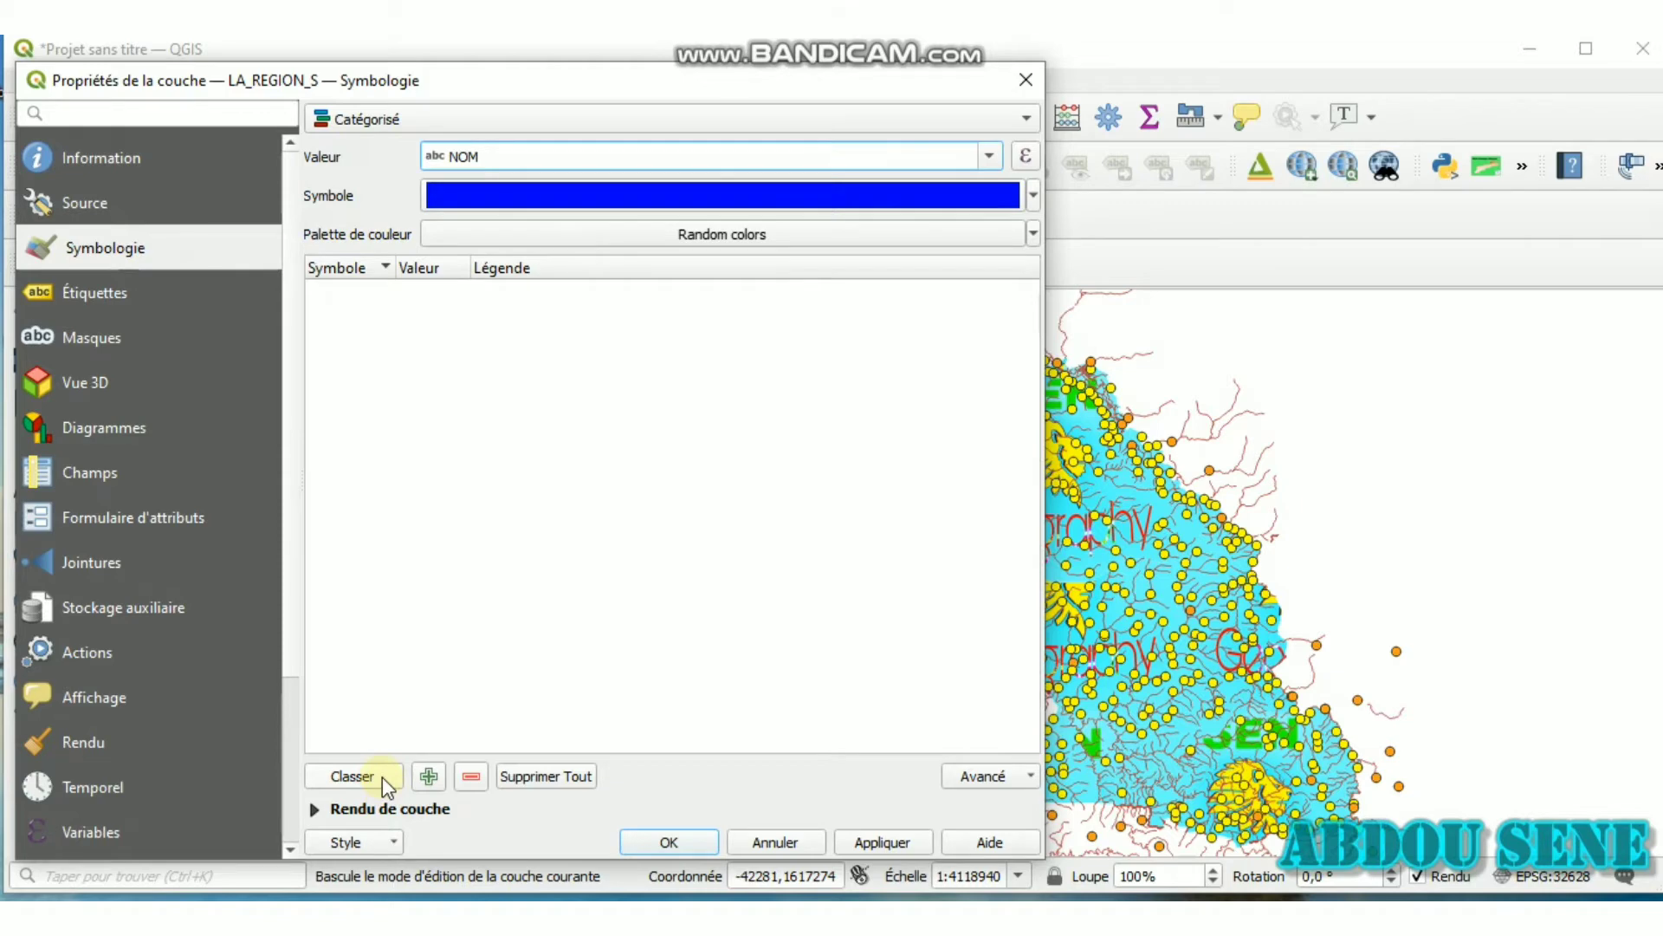
{"action": "left_click", "coordinate": [382, 777]}
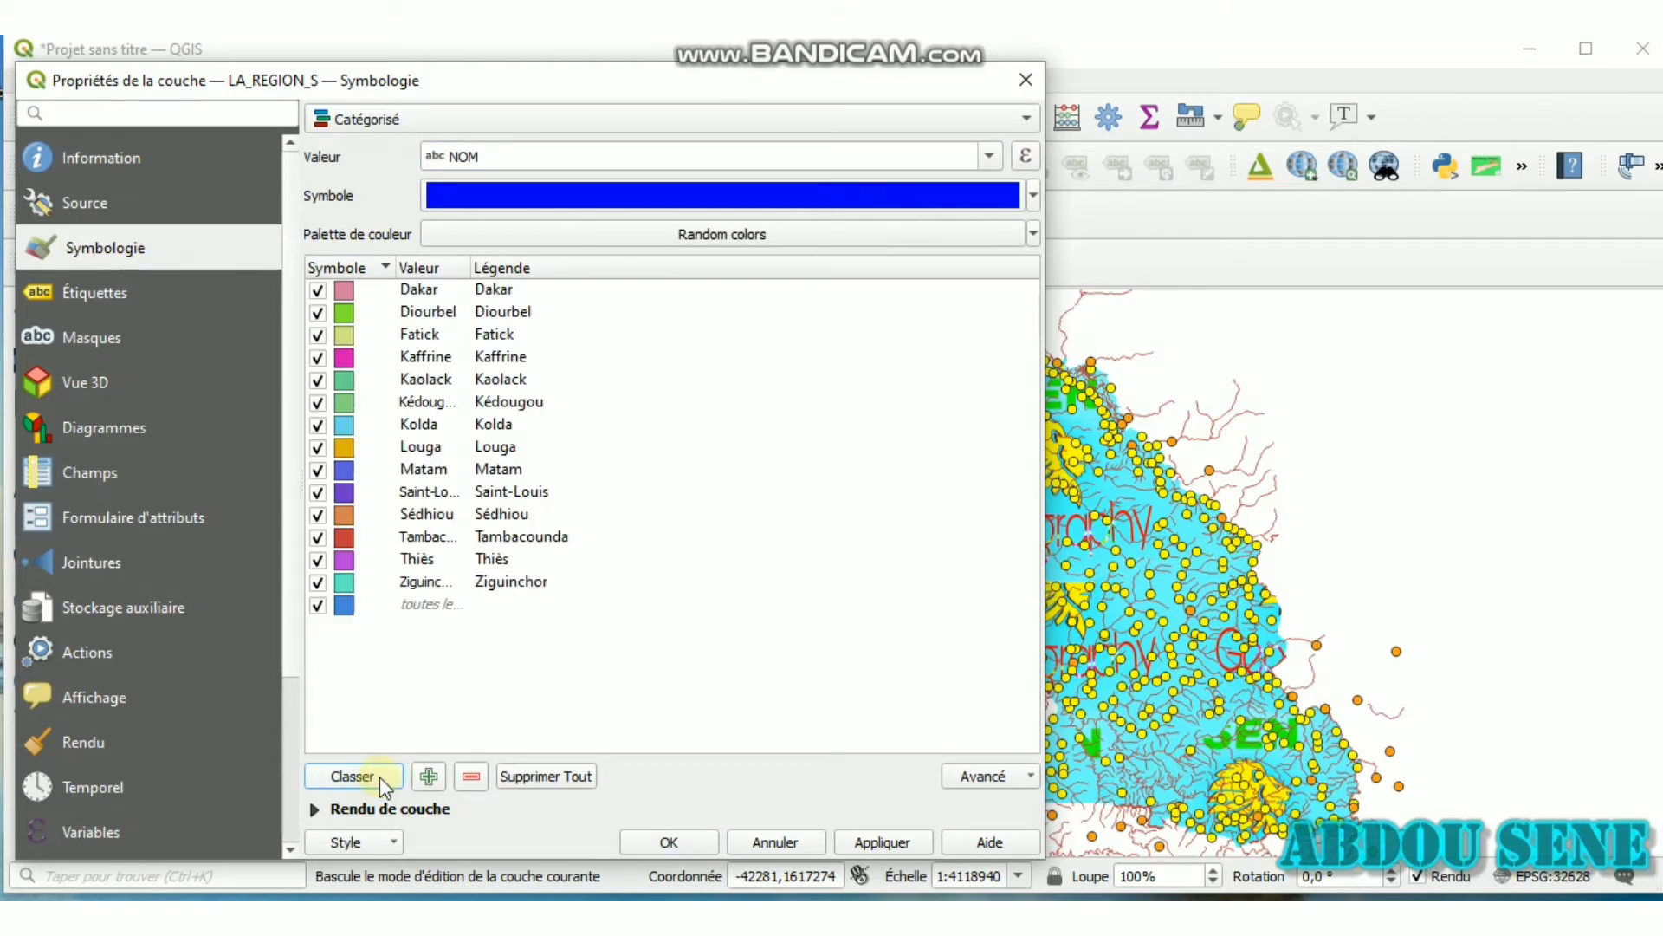
{"action": "left_click", "coordinate": [906, 840]}
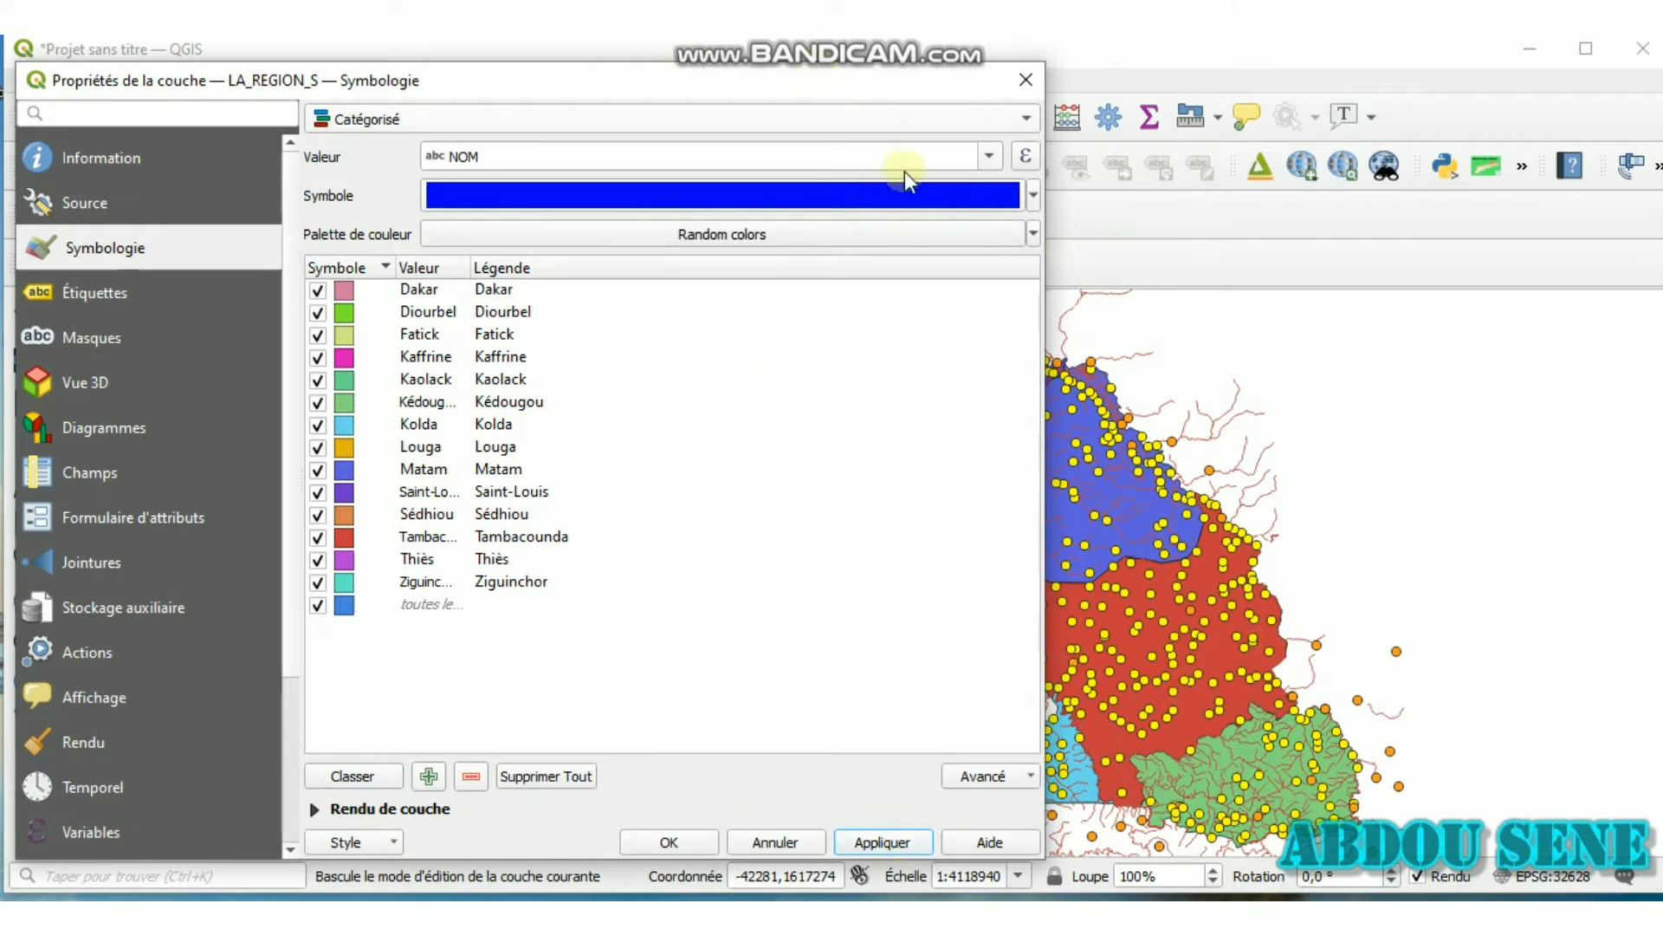
Reclassify the LA_REGION_S categories on the Shape_Area field, clearing the existing NOM classes
{"action": "left_click", "coordinate": [989, 156]}
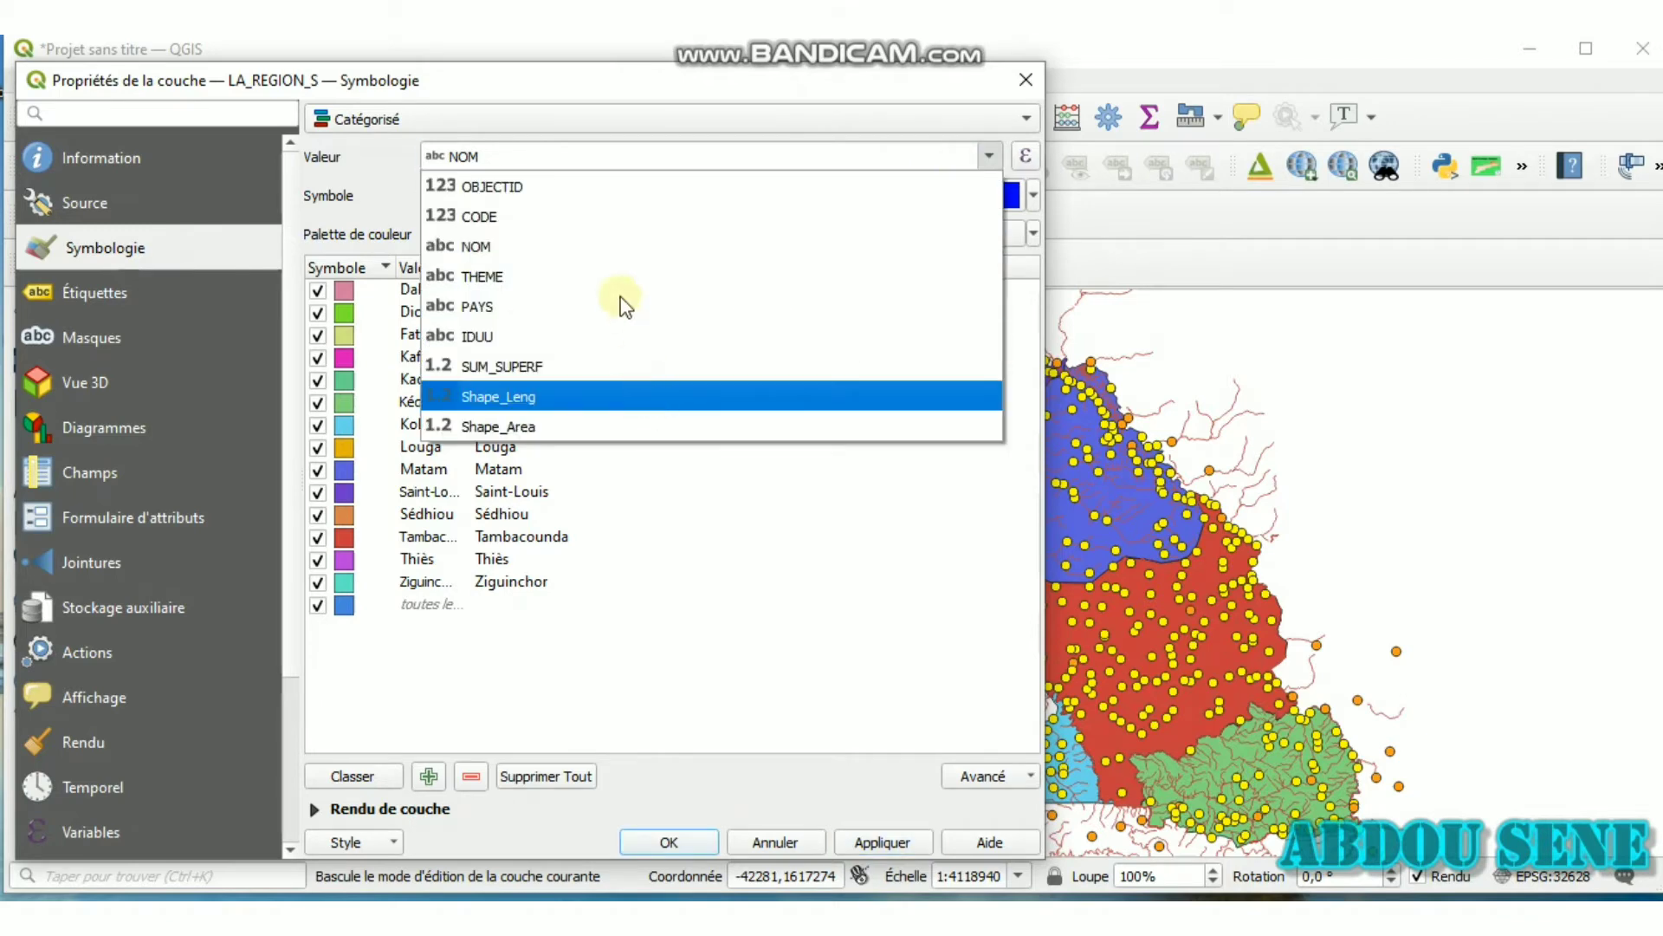
{"action": "left_click", "coordinate": [485, 426]}
{"action": "left_click", "coordinate": [374, 775]}
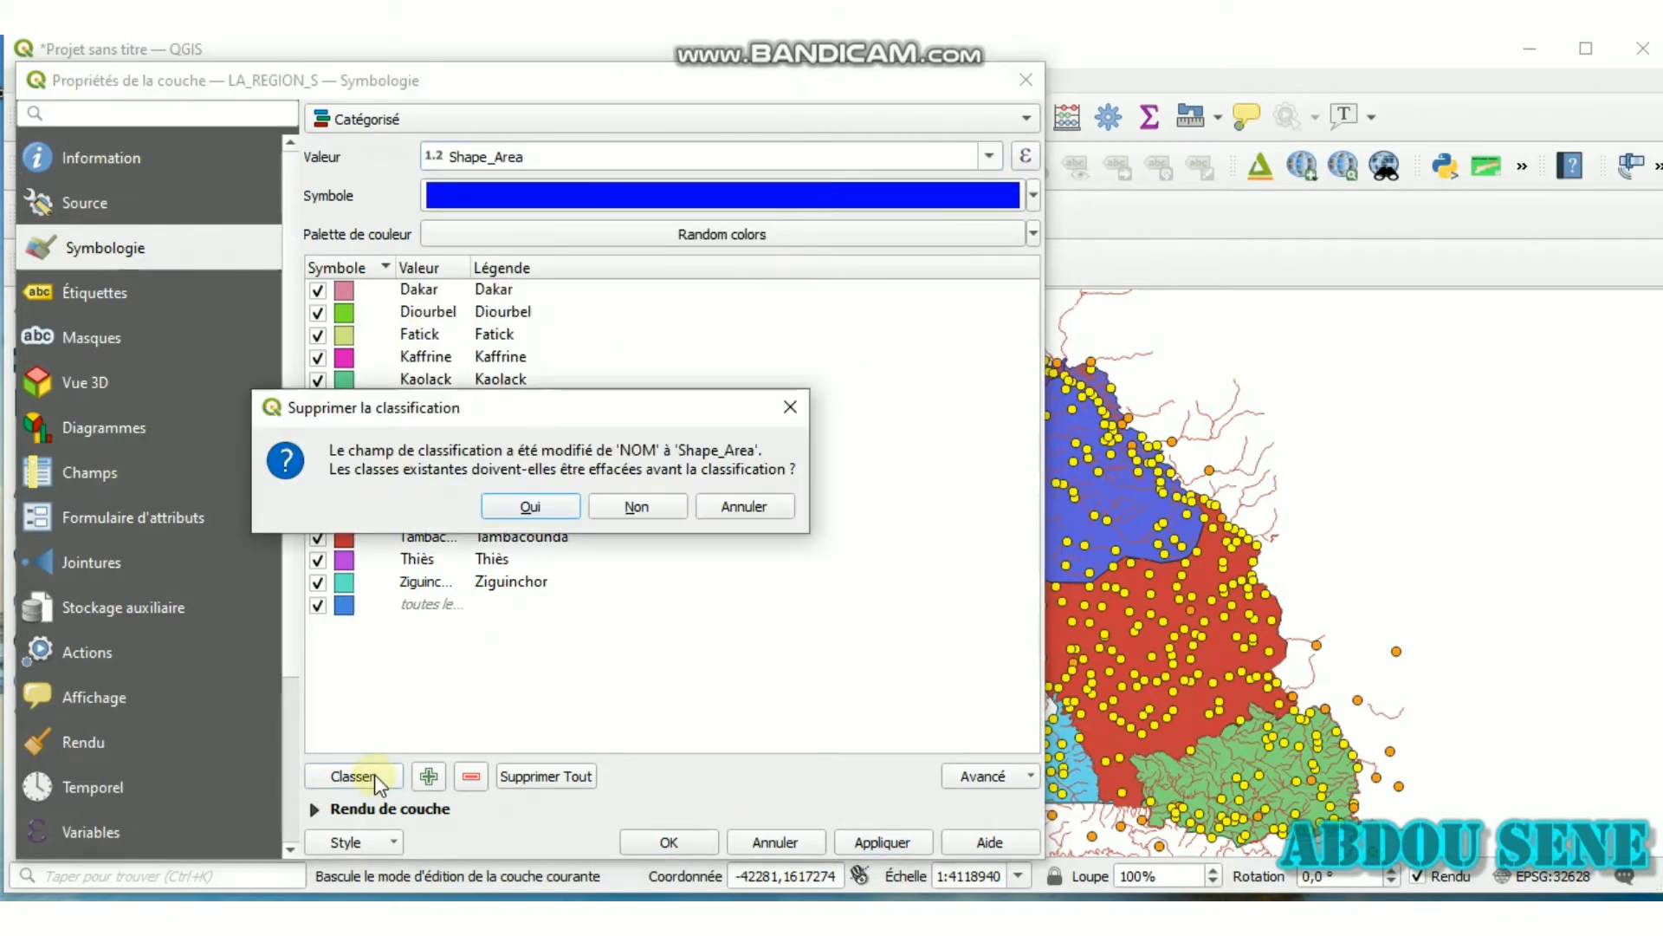
{"action": "left_click", "coordinate": [496, 511]}
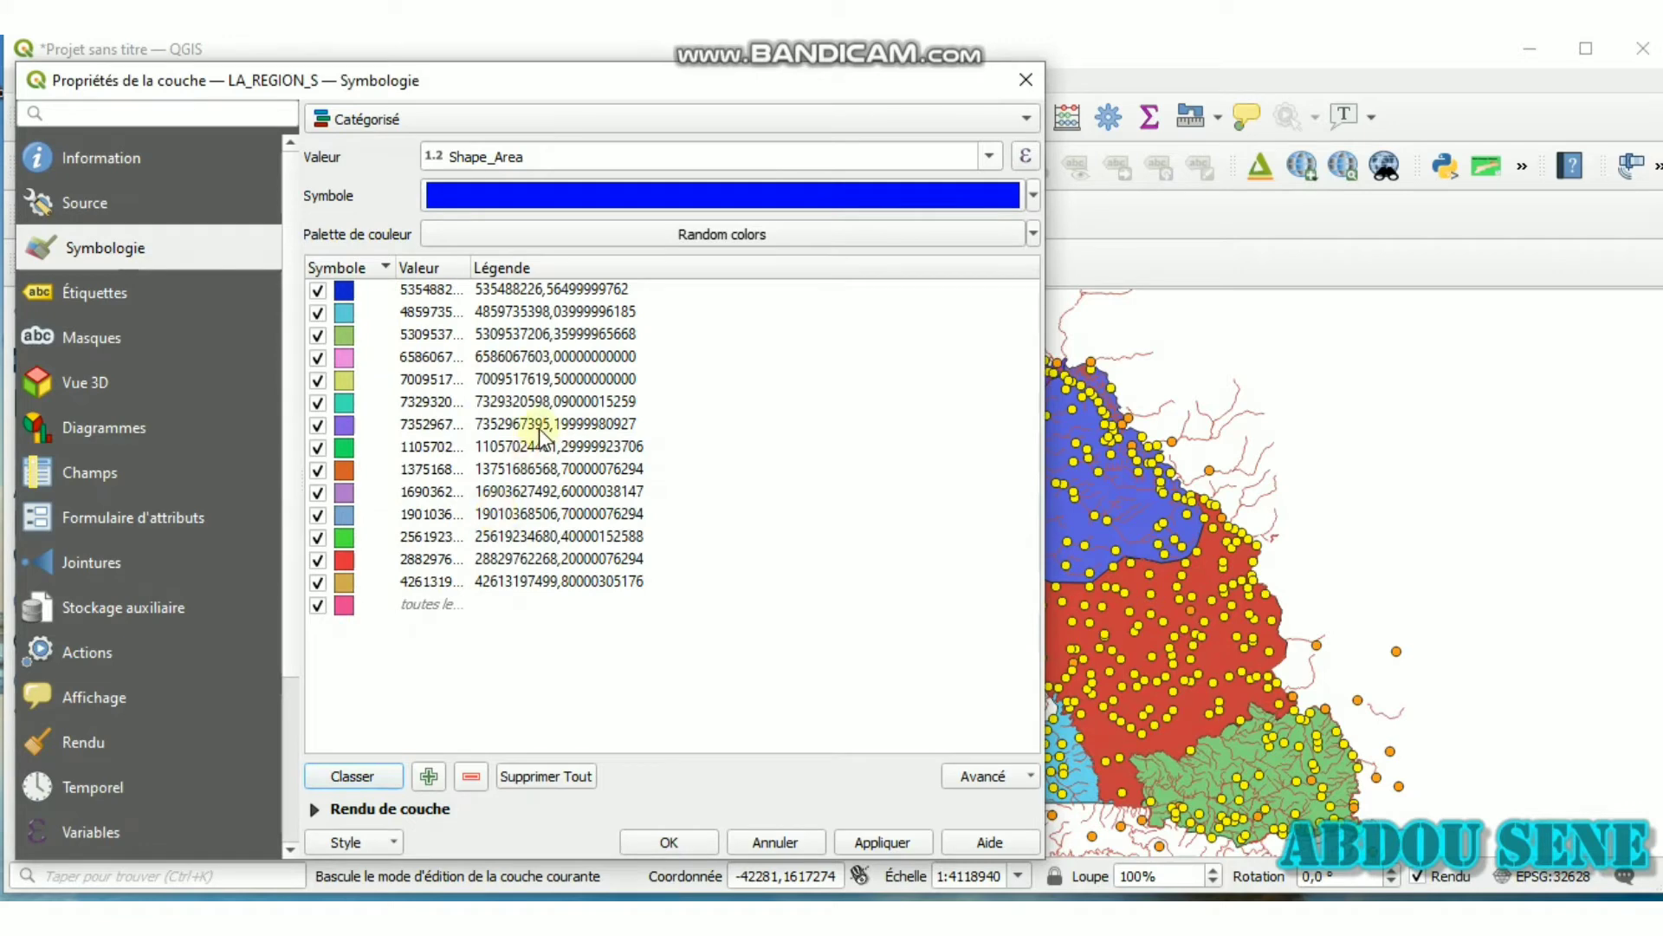
Switch the layer to graduated symbology on Shape_Area, classify it into 5 equal-interval classes, and apply
{"action": "left_click", "coordinate": [352, 111]}
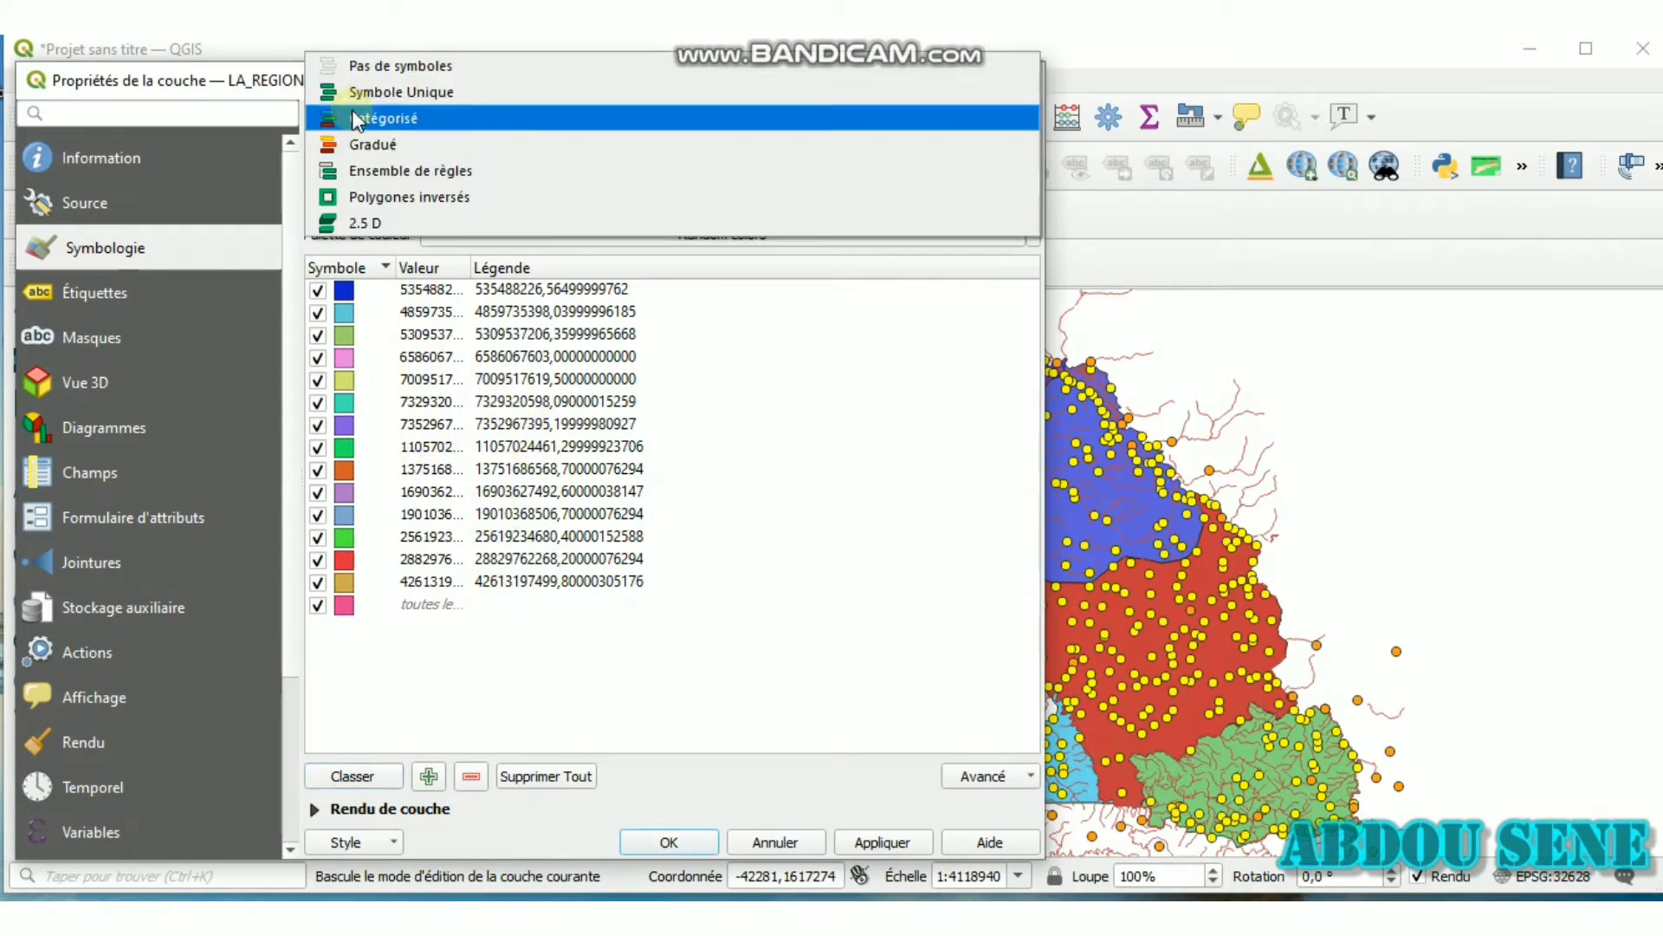
{"action": "key", "text": "Escape"}
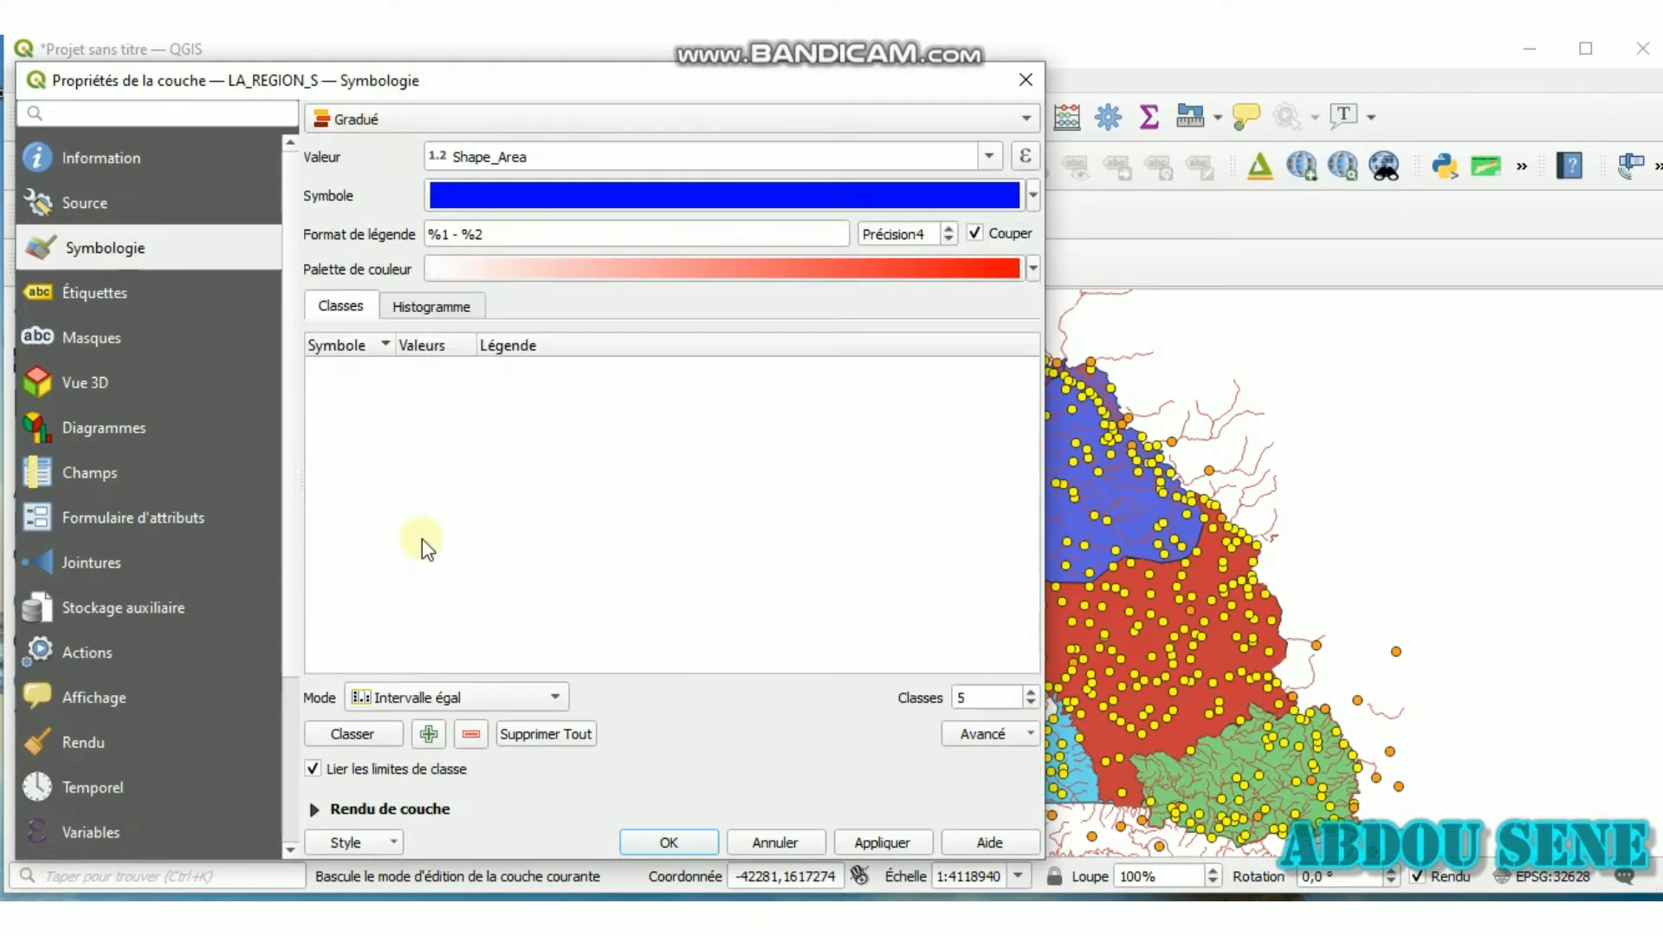
{"action": "left_click", "coordinate": [362, 734]}
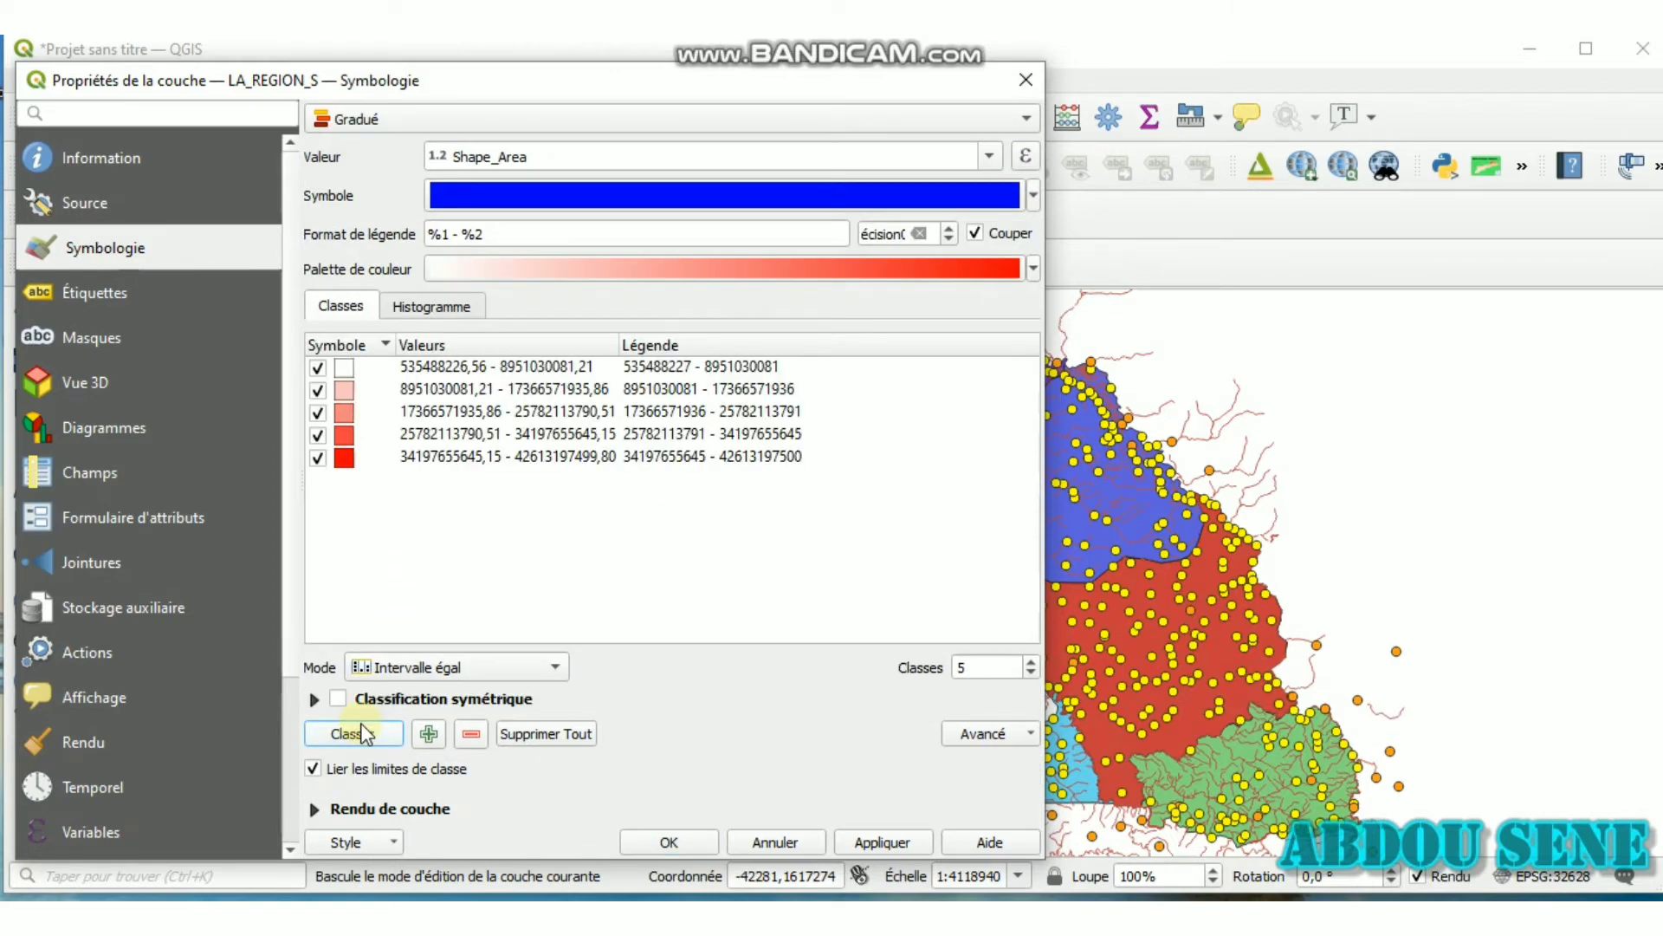
{"action": "left_click", "coordinate": [902, 839]}
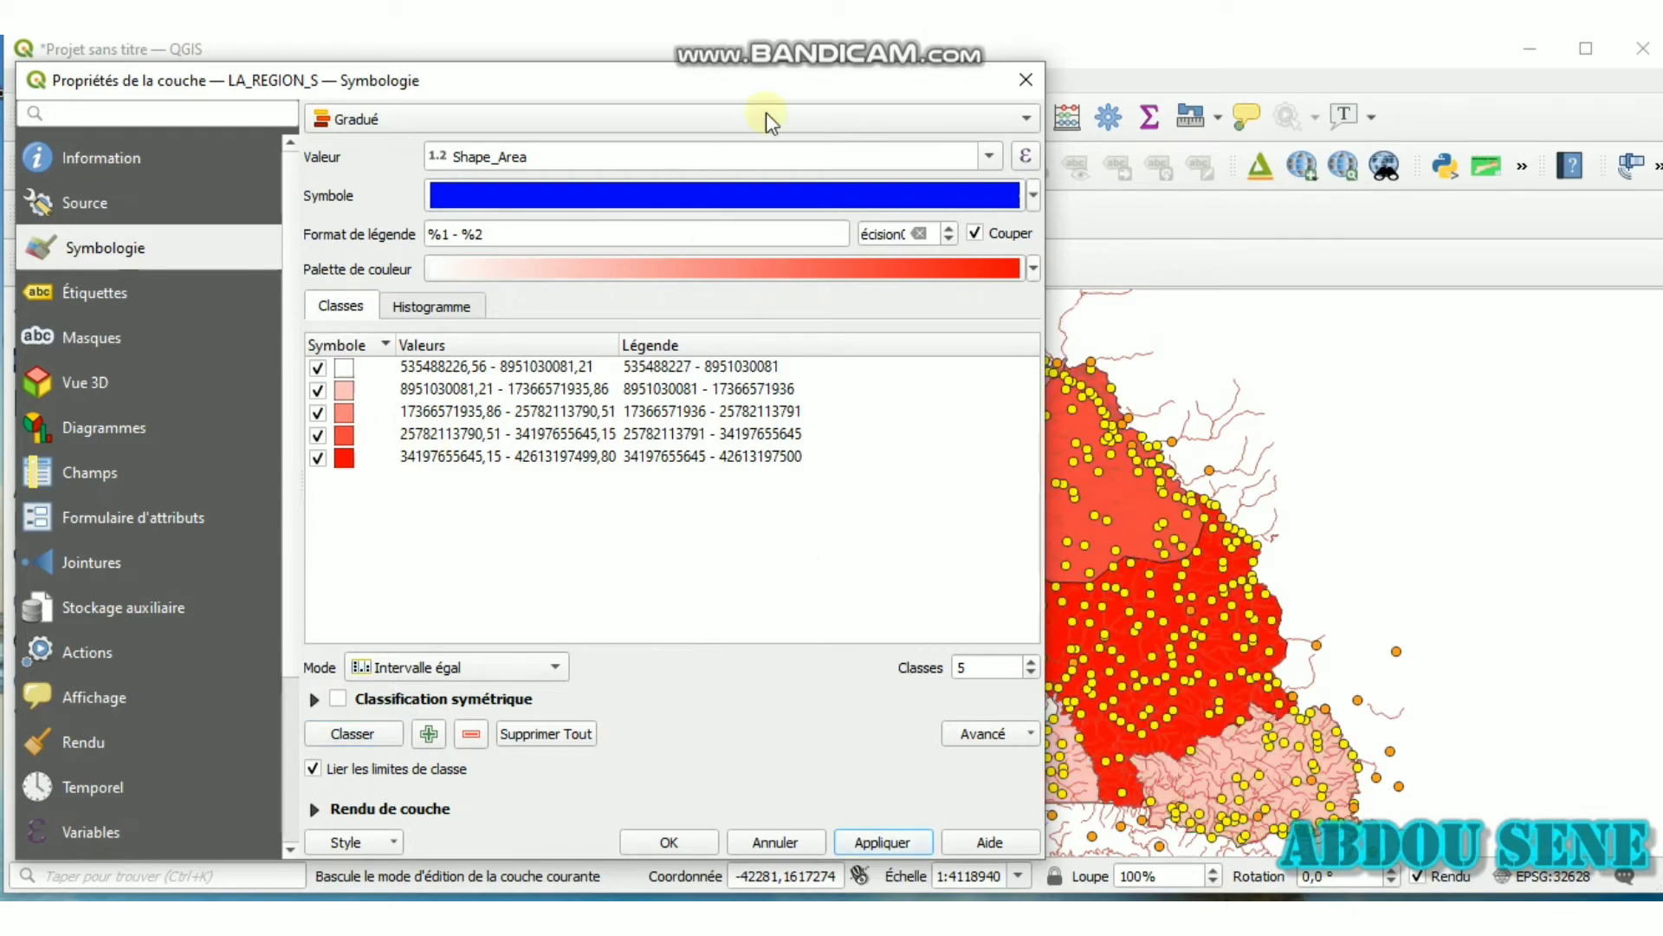
Invert the white-to-red color ramp of the graduated classes, darken its red end, and apply it to the regions
{"action": "left_click_drag", "start_coordinate": [783, 82], "coordinate": [483, 102]}
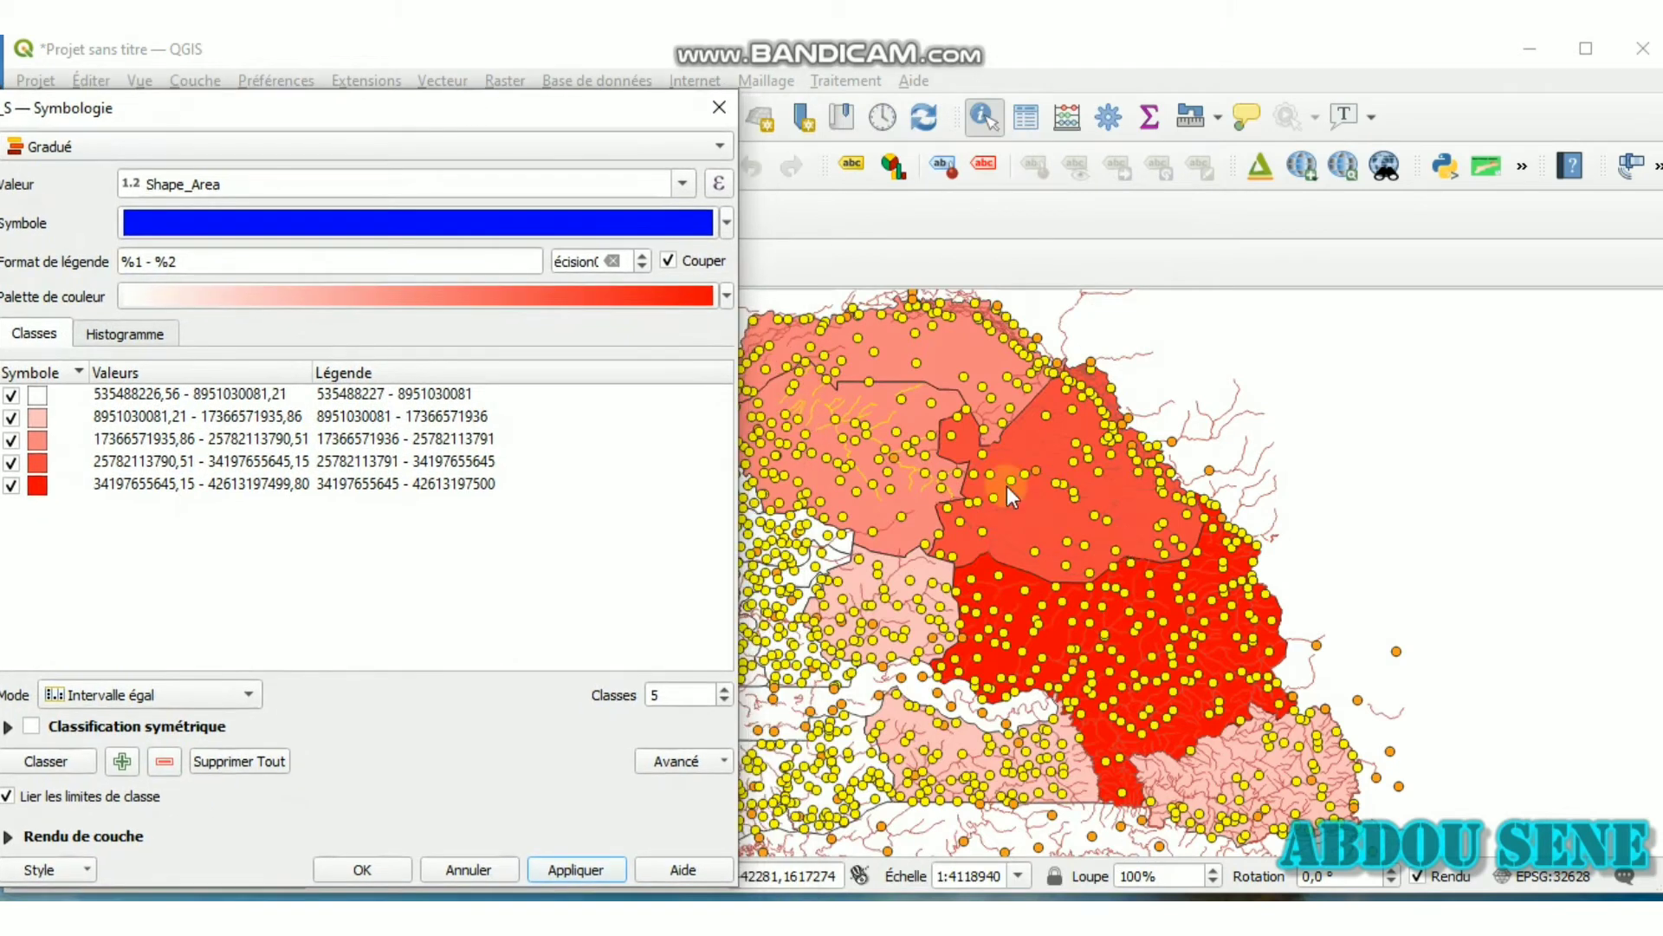
{"action": "left_click", "coordinate": [726, 297]}
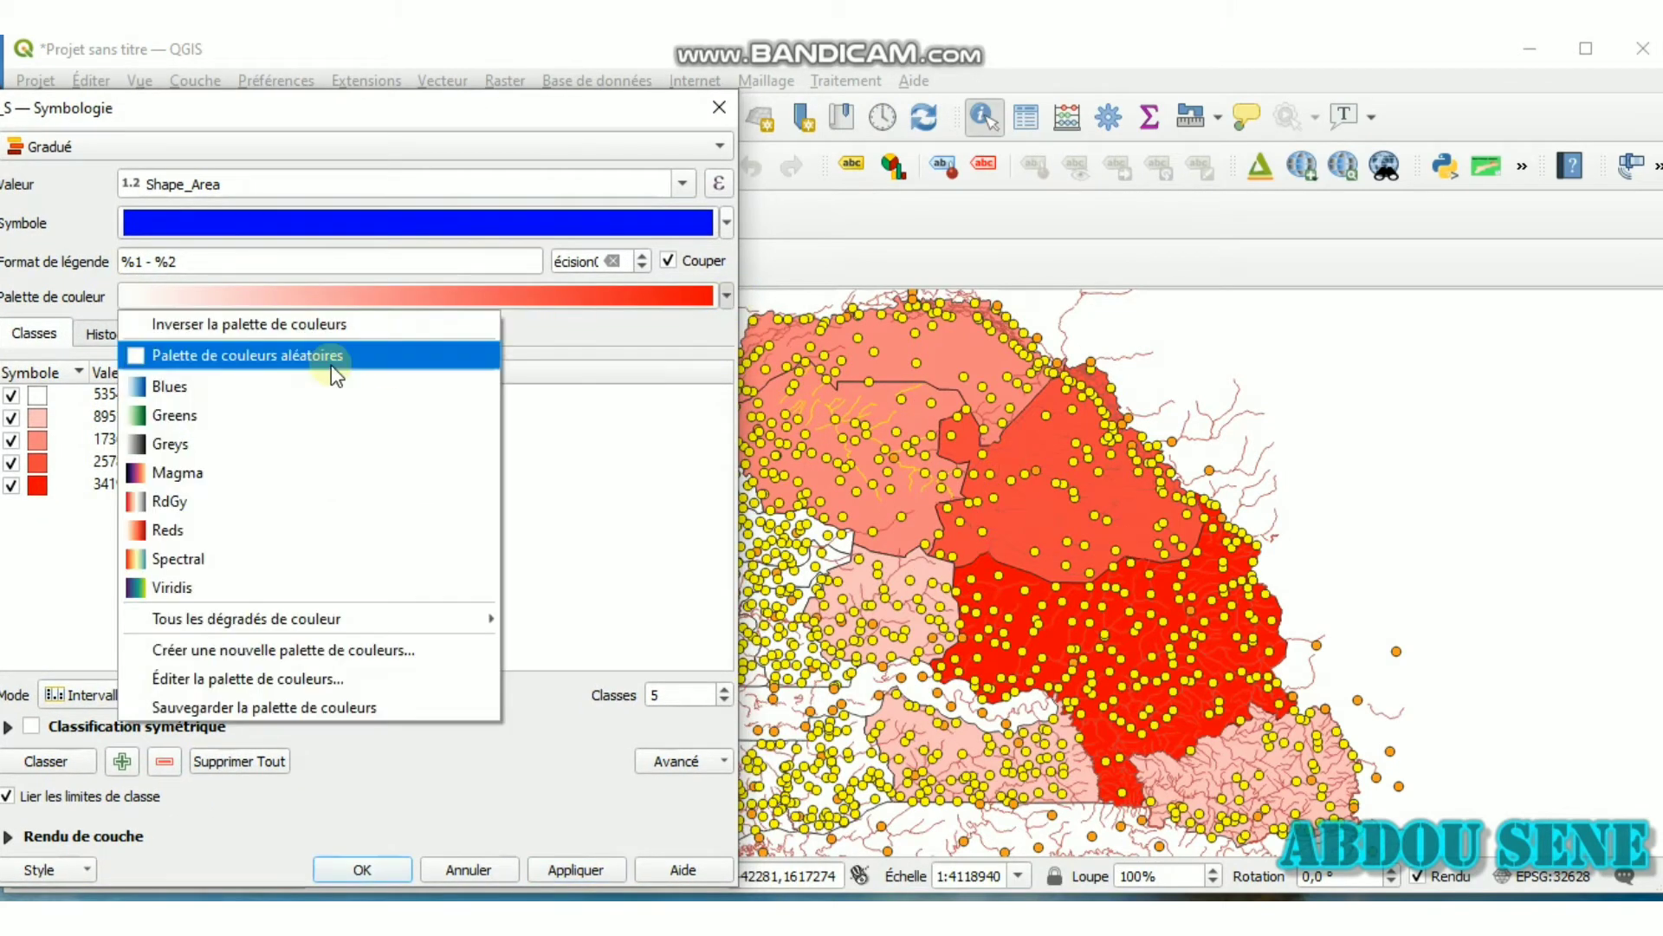
{"action": "left_click", "coordinate": [300, 326]}
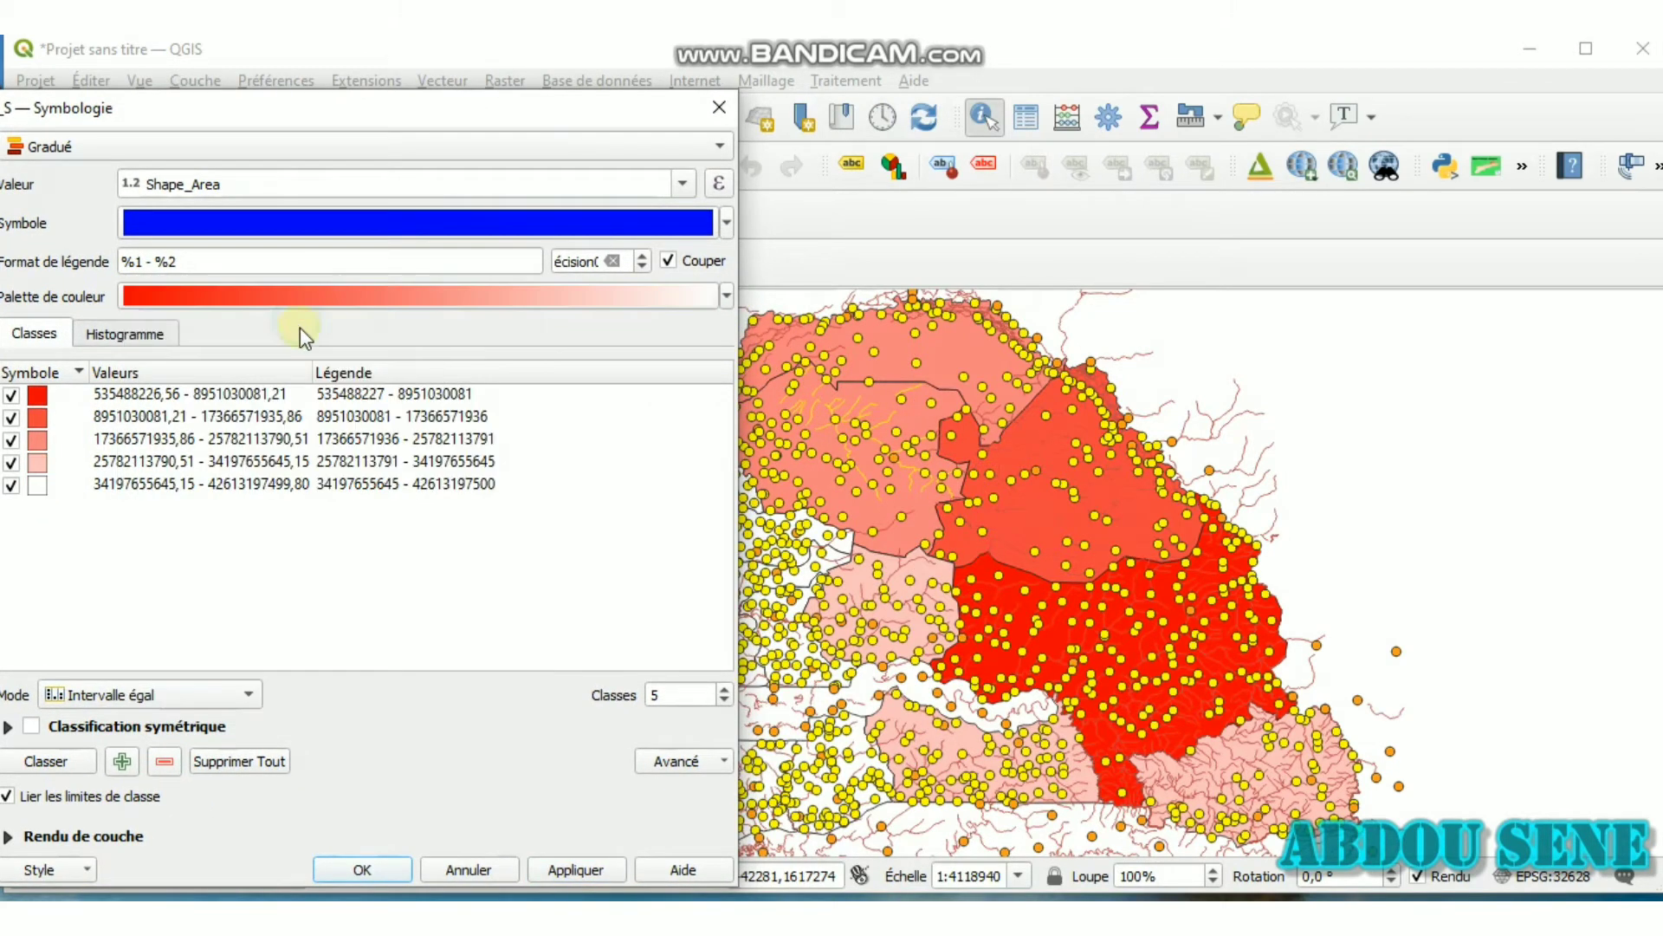
{"action": "left_click", "coordinate": [583, 875]}
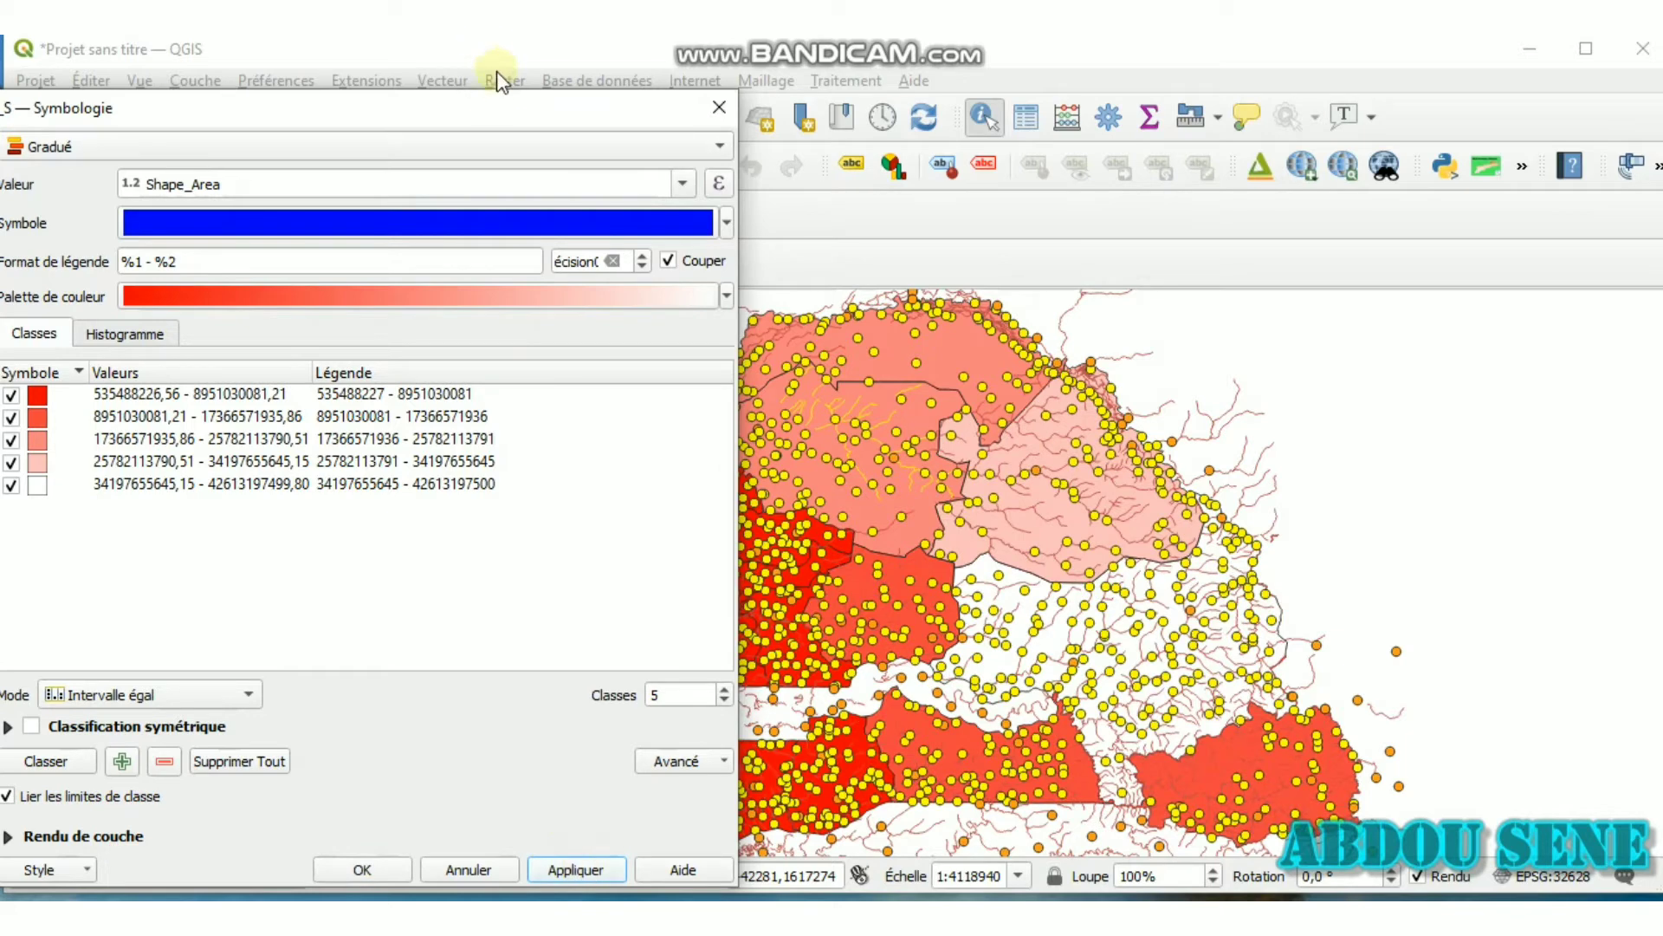
{"action": "left_click_drag", "start_coordinate": [503, 109], "coordinate": [839, 49]}
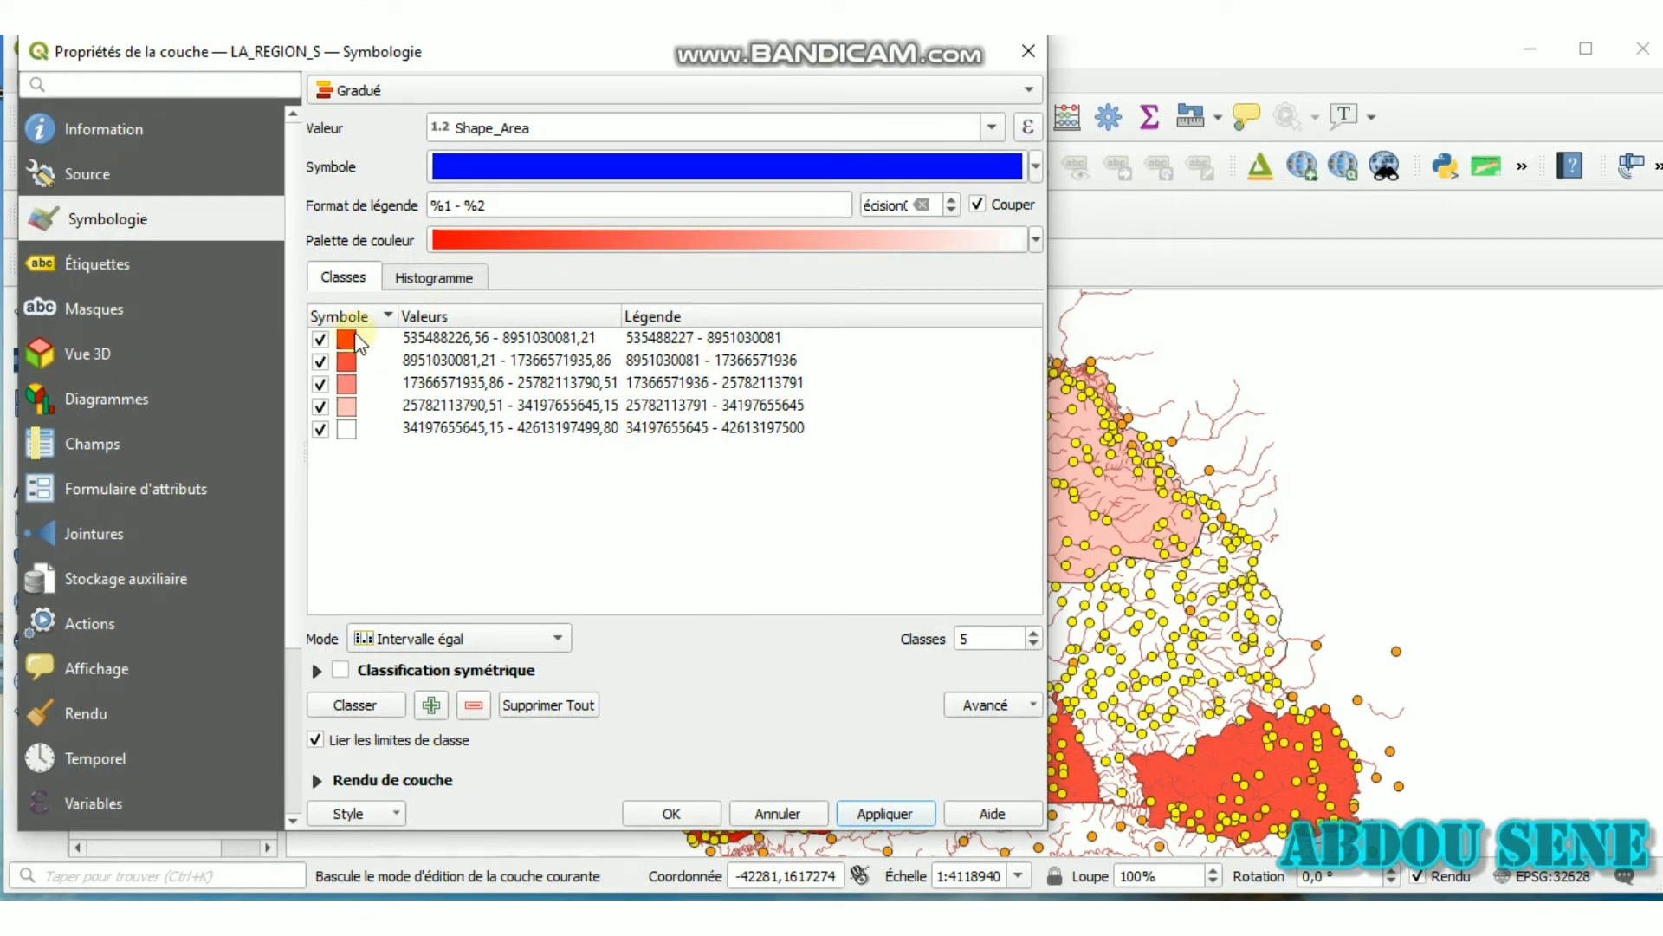
{"action": "left_click", "coordinate": [535, 239]}
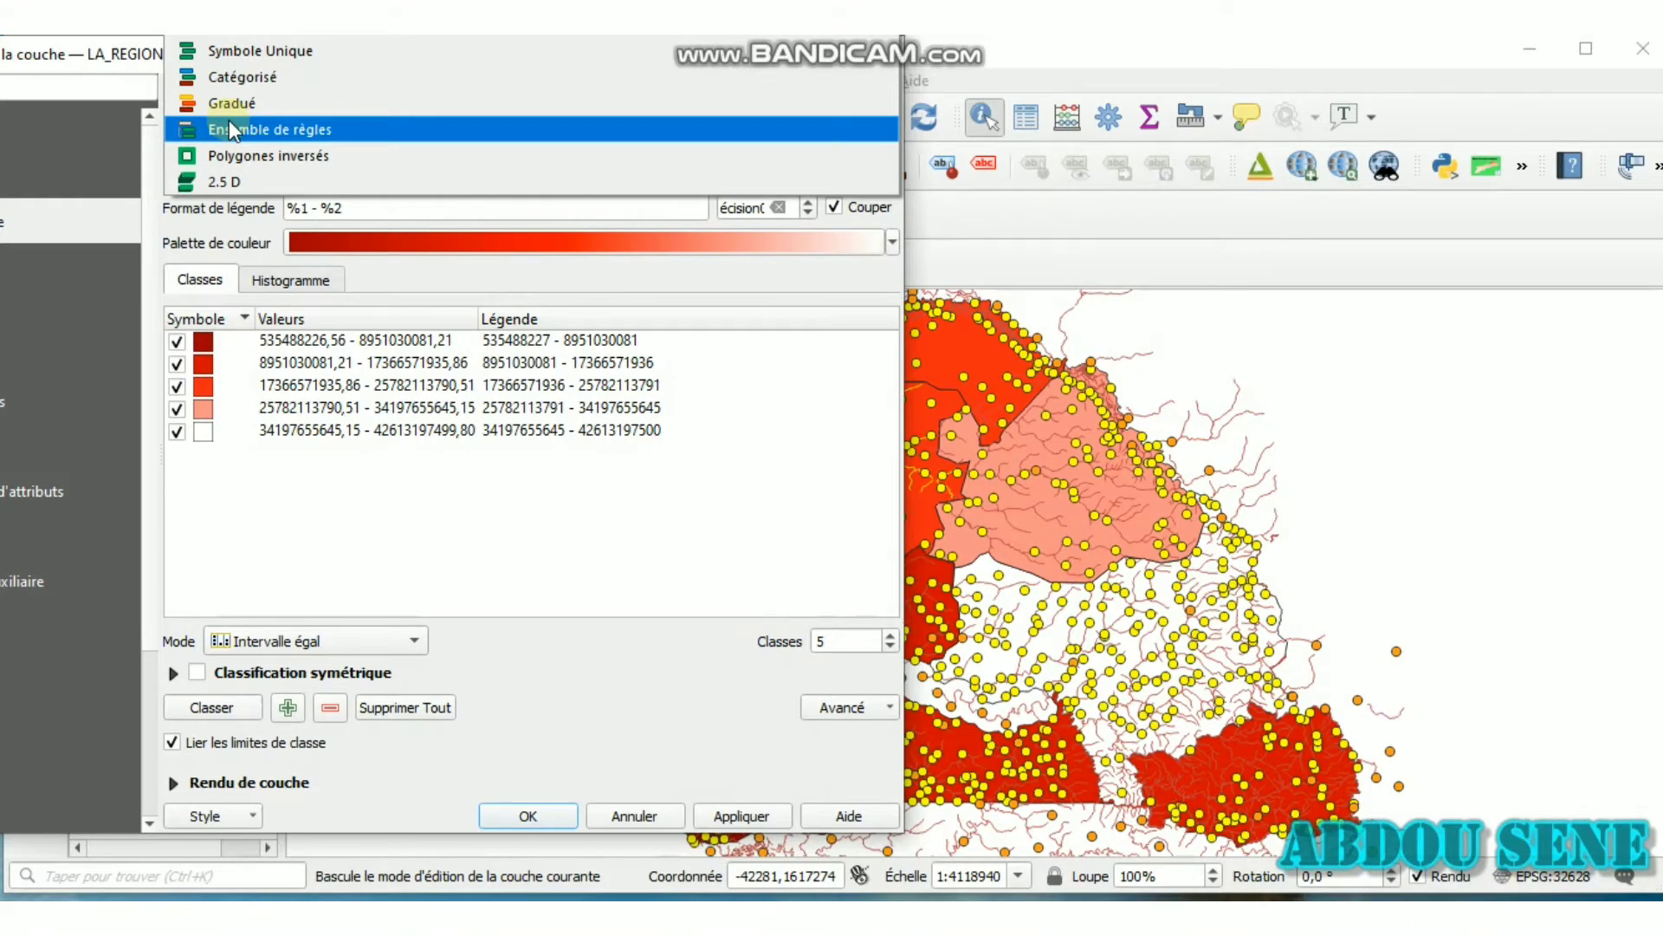
Switch the region layer to rule-based symbology ("Ensemble de règles") and delete all the existing Shape_Area rules
{"action": "left_click", "coordinate": [228, 127]}
{"action": "left_click_drag", "start_coordinate": [278, 239], "coordinate": [279, 154]}
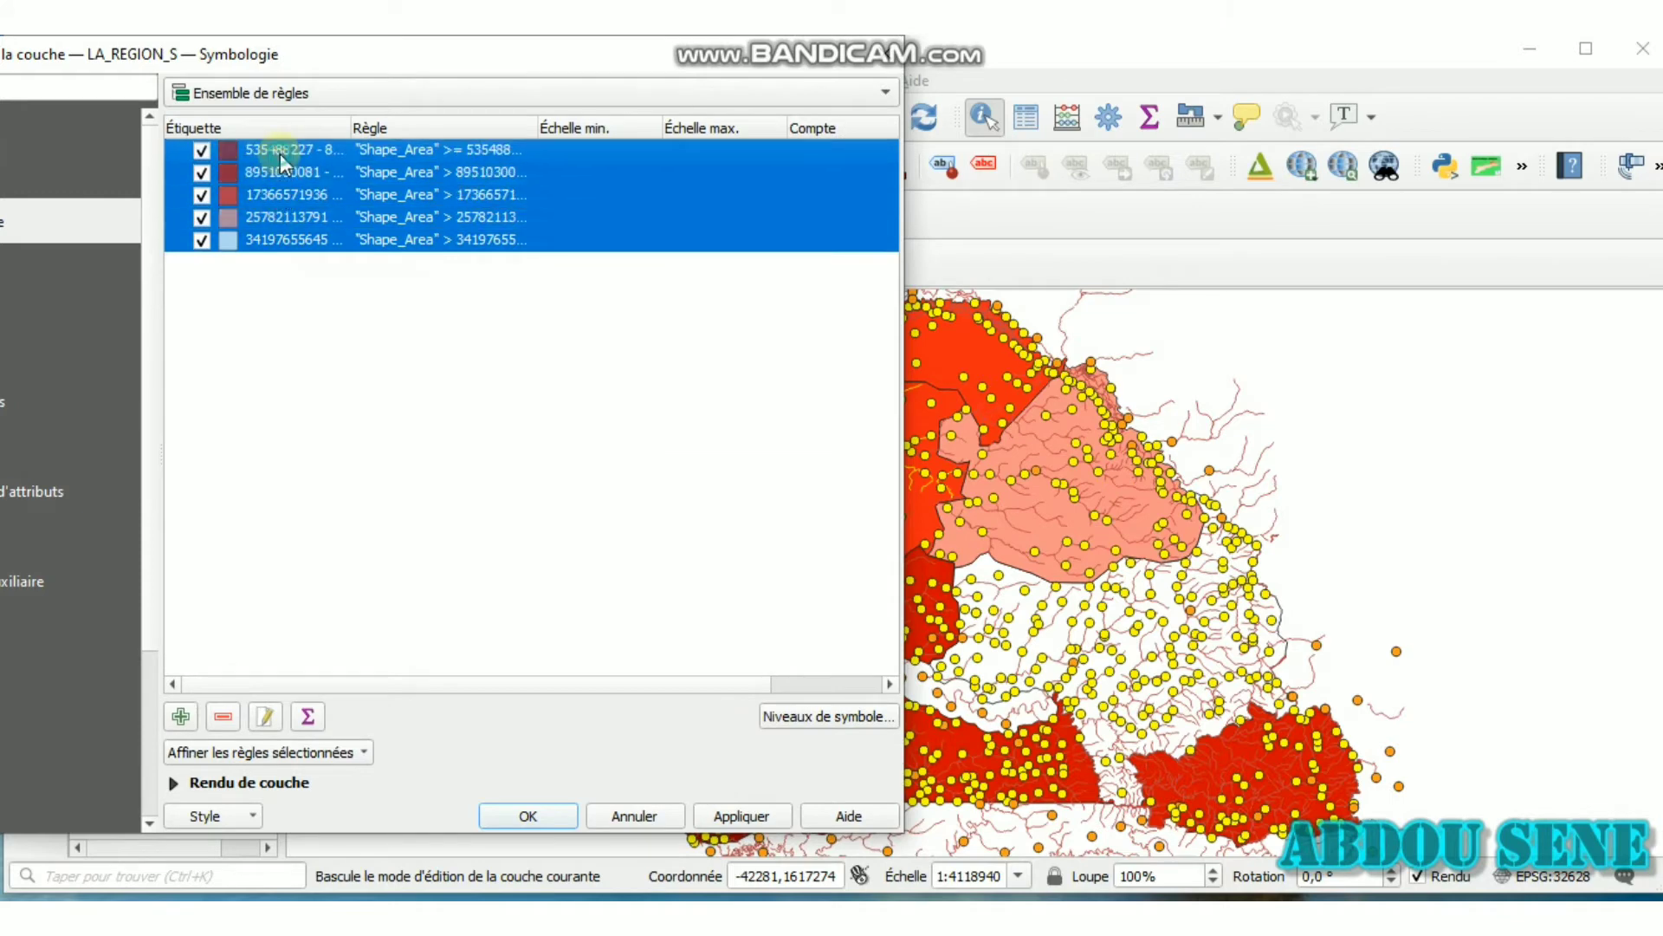
{"action": "right_click", "coordinate": [537, 230]}
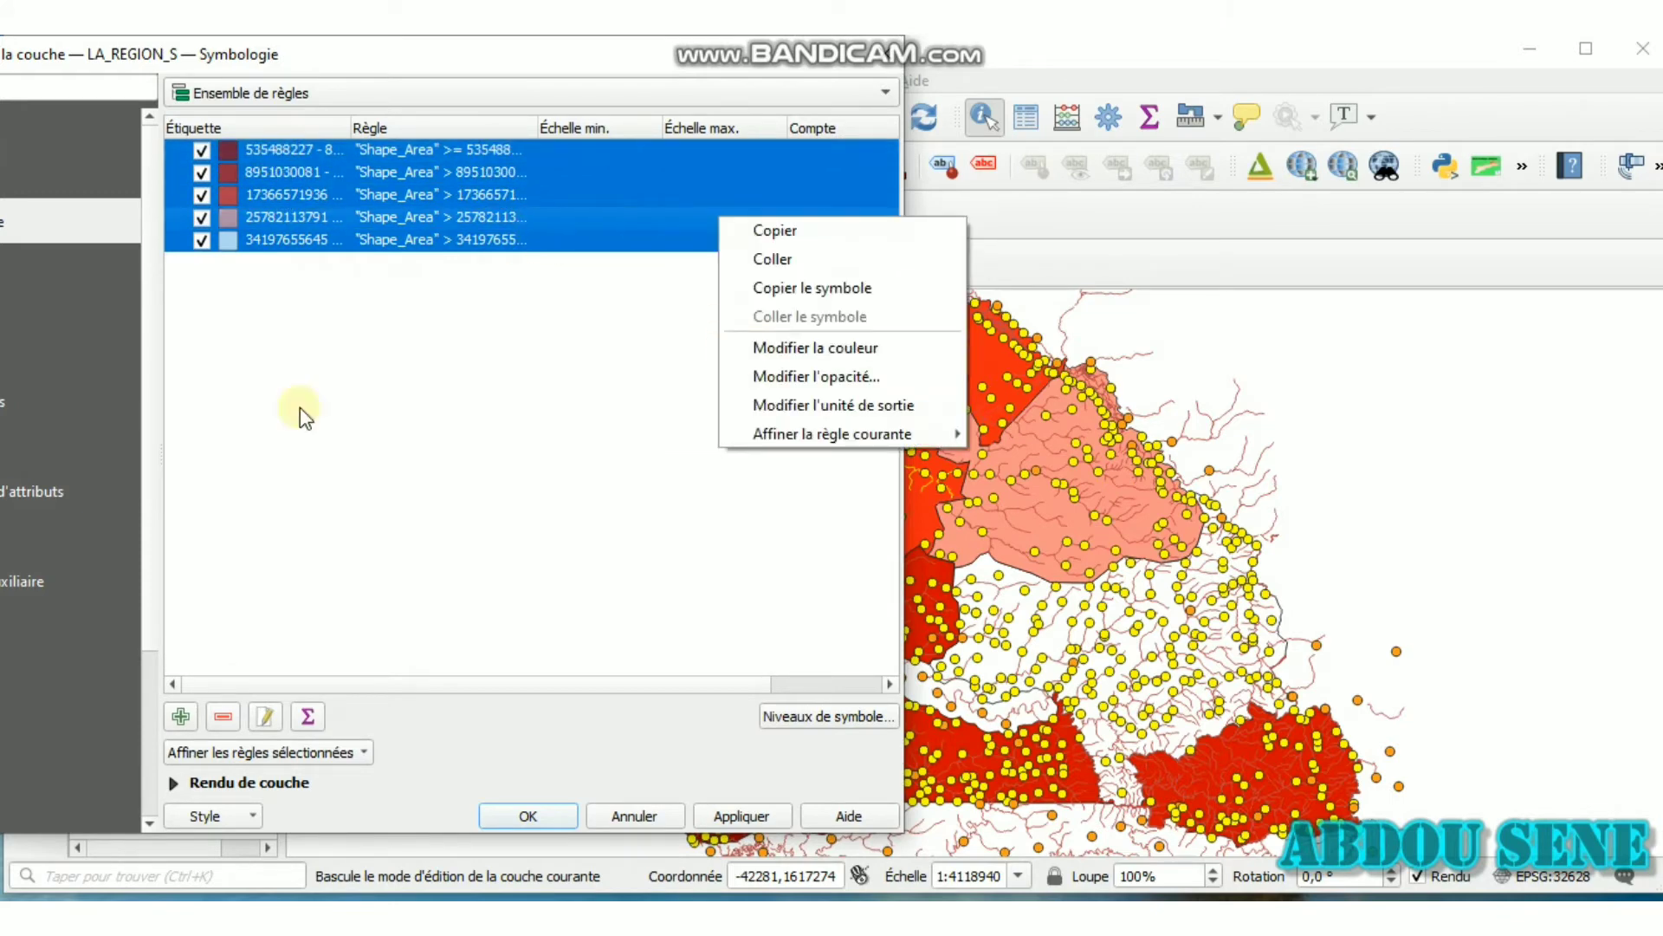
{"action": "left_click", "coordinate": [223, 716]}
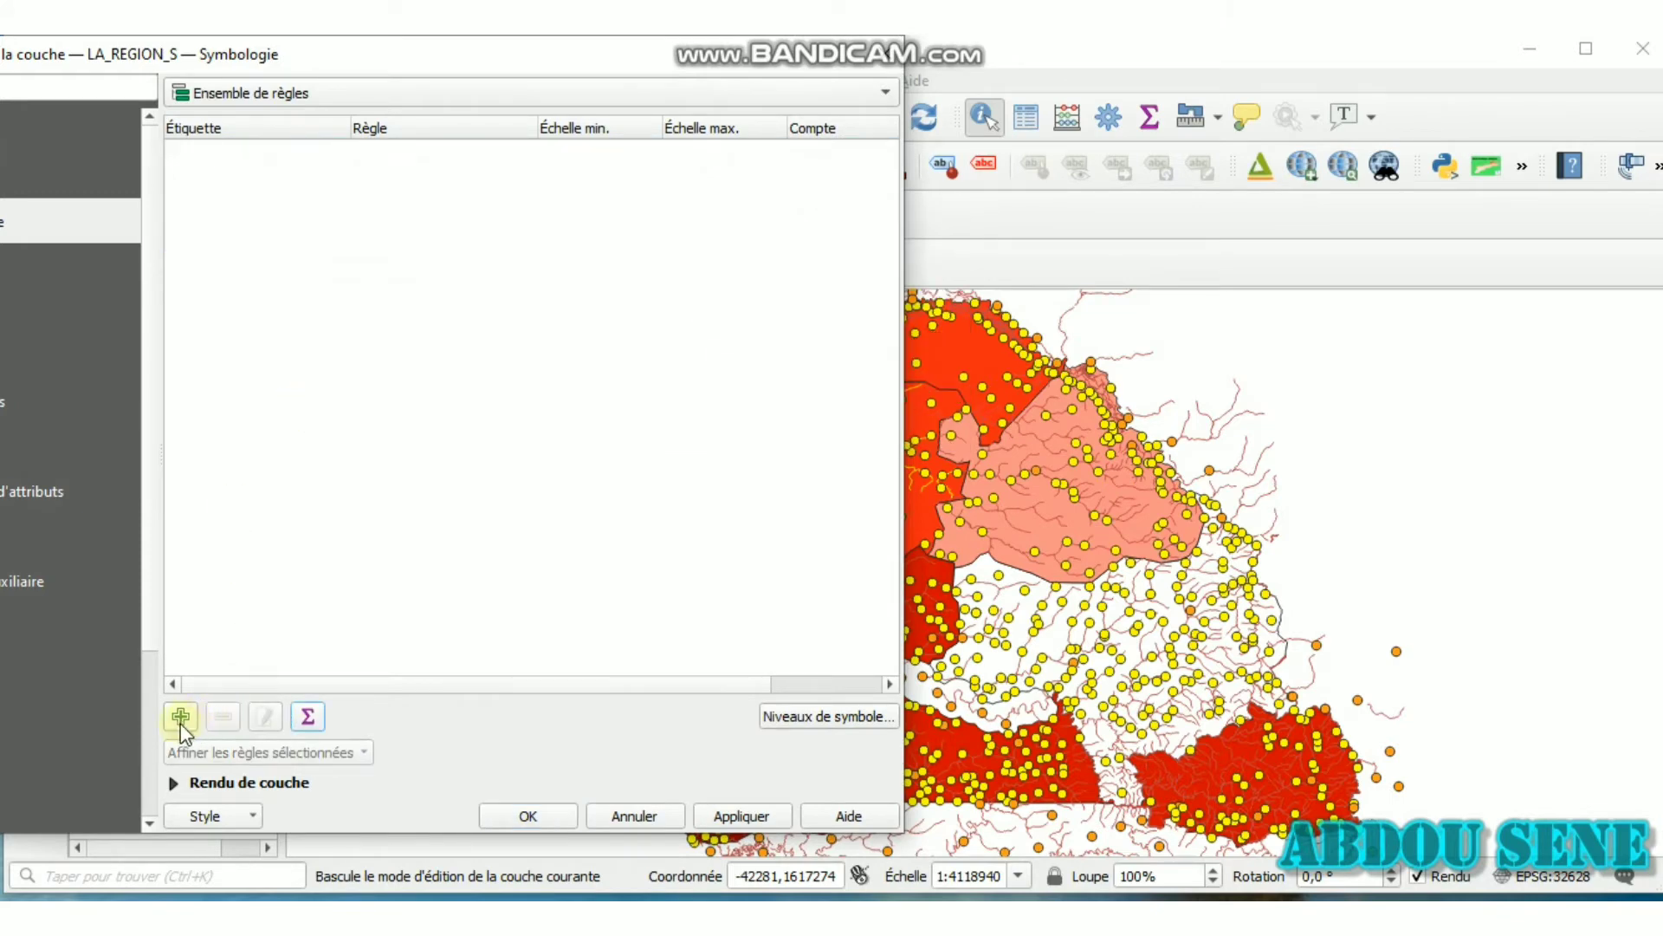
Add a new rule and build its filter expression "NOM" = 'Kaffrine' in the expression builder
{"action": "left_click", "coordinate": [180, 718]}
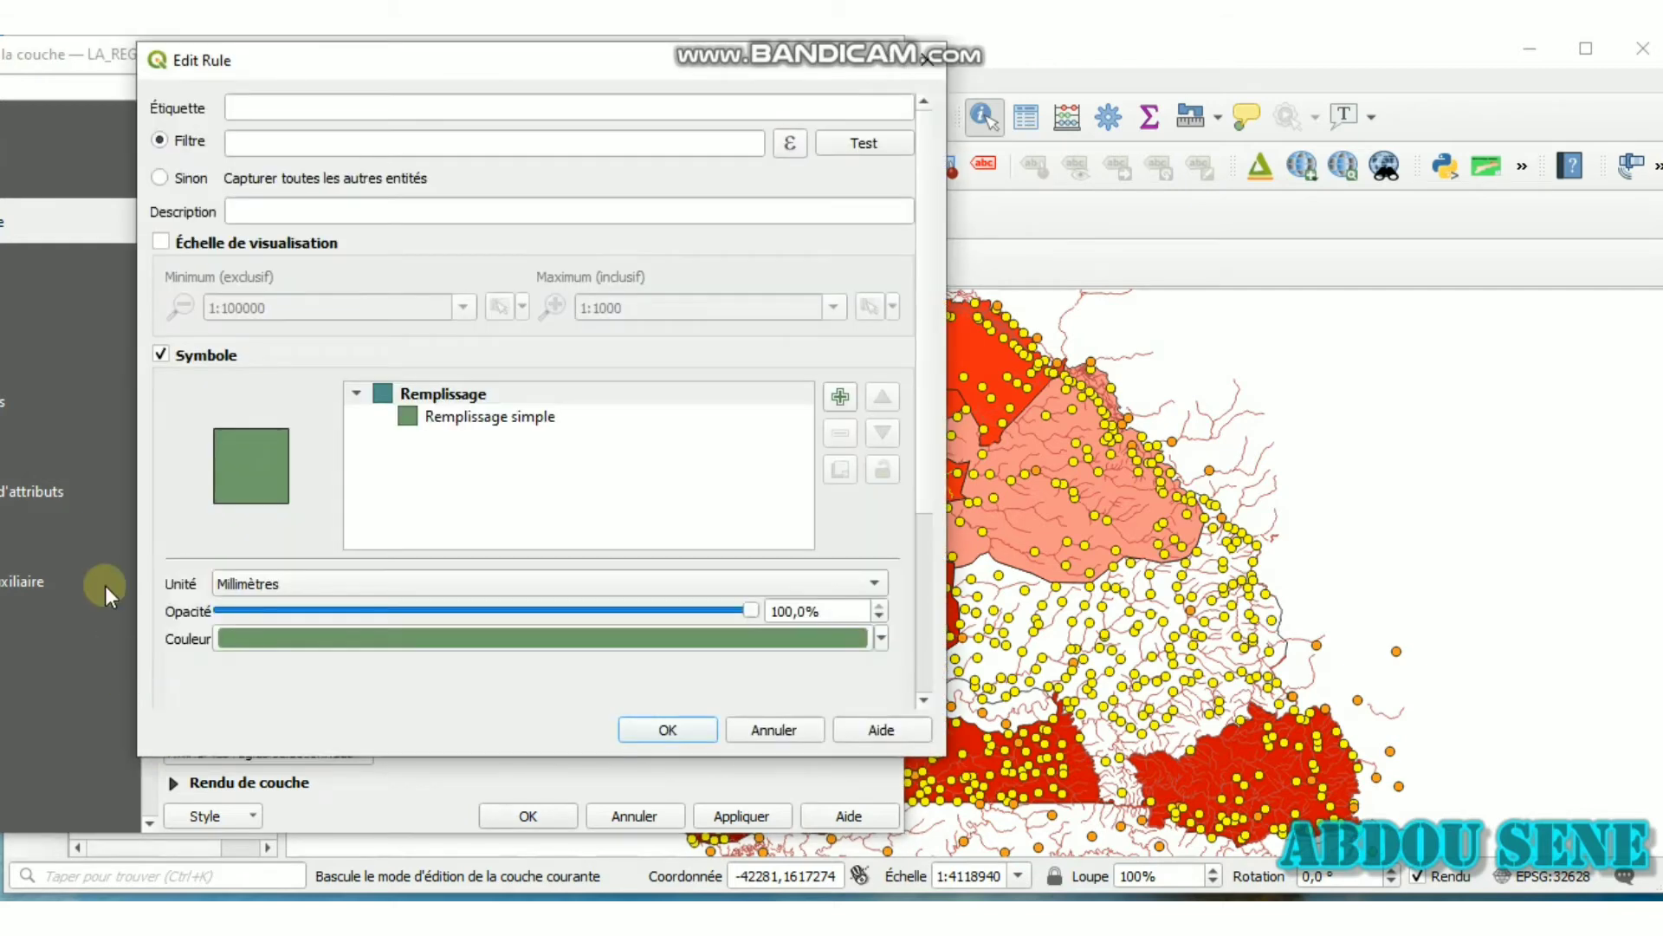
{"action": "left_click", "coordinate": [795, 144]}
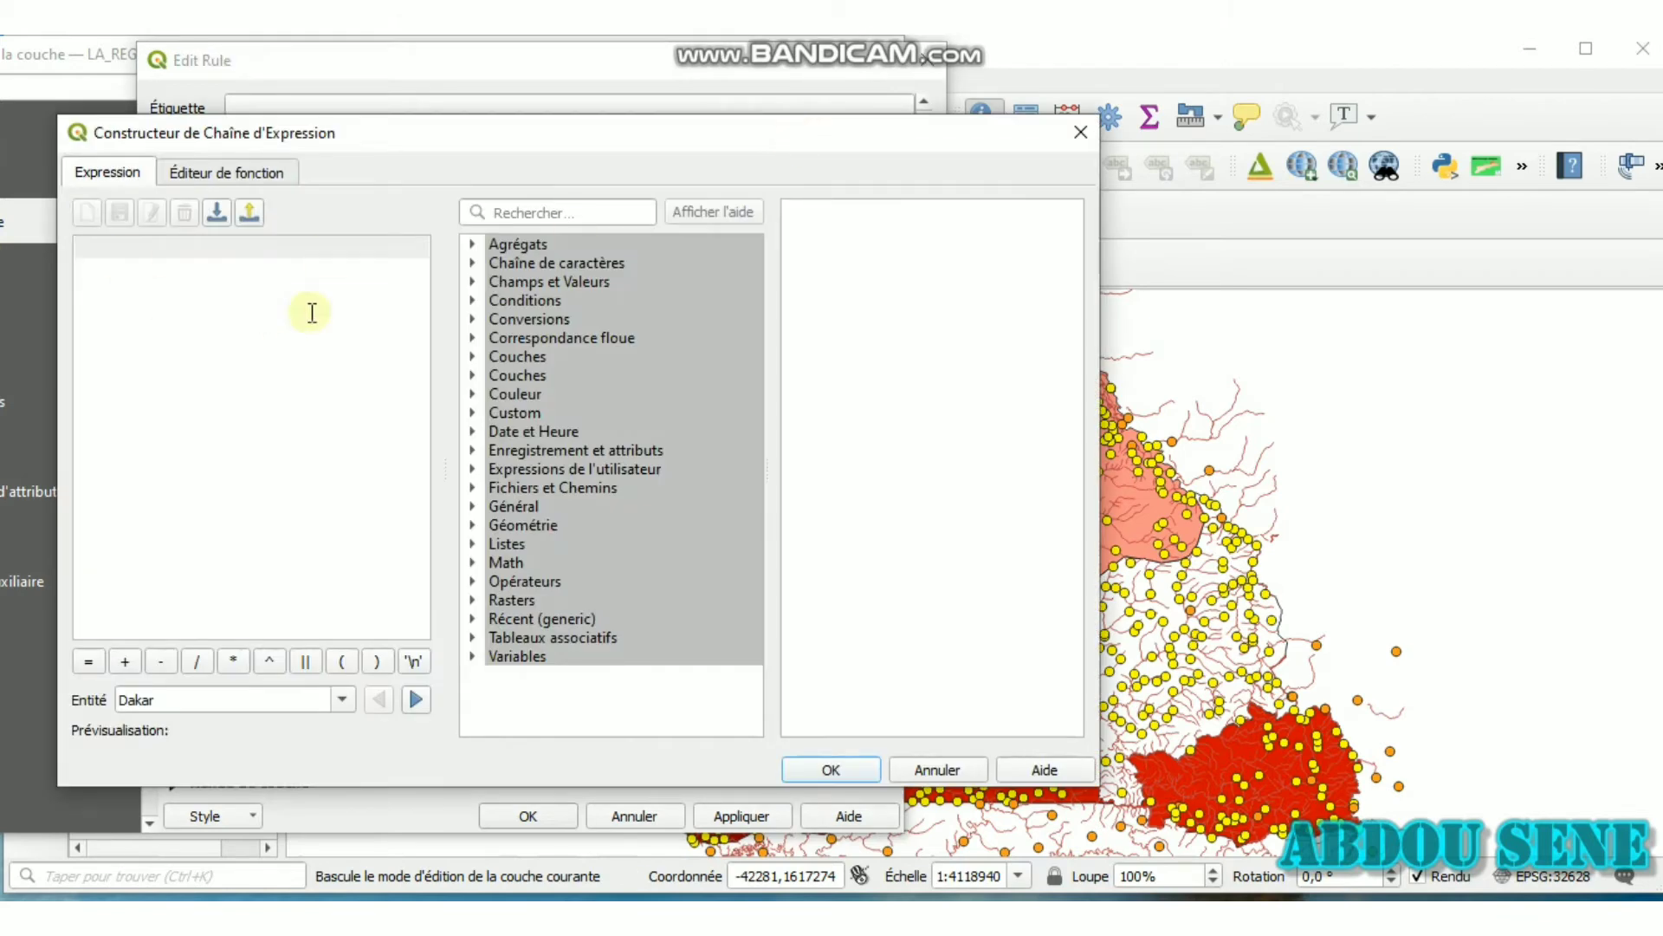
{"action": "left_click", "coordinate": [473, 300]}
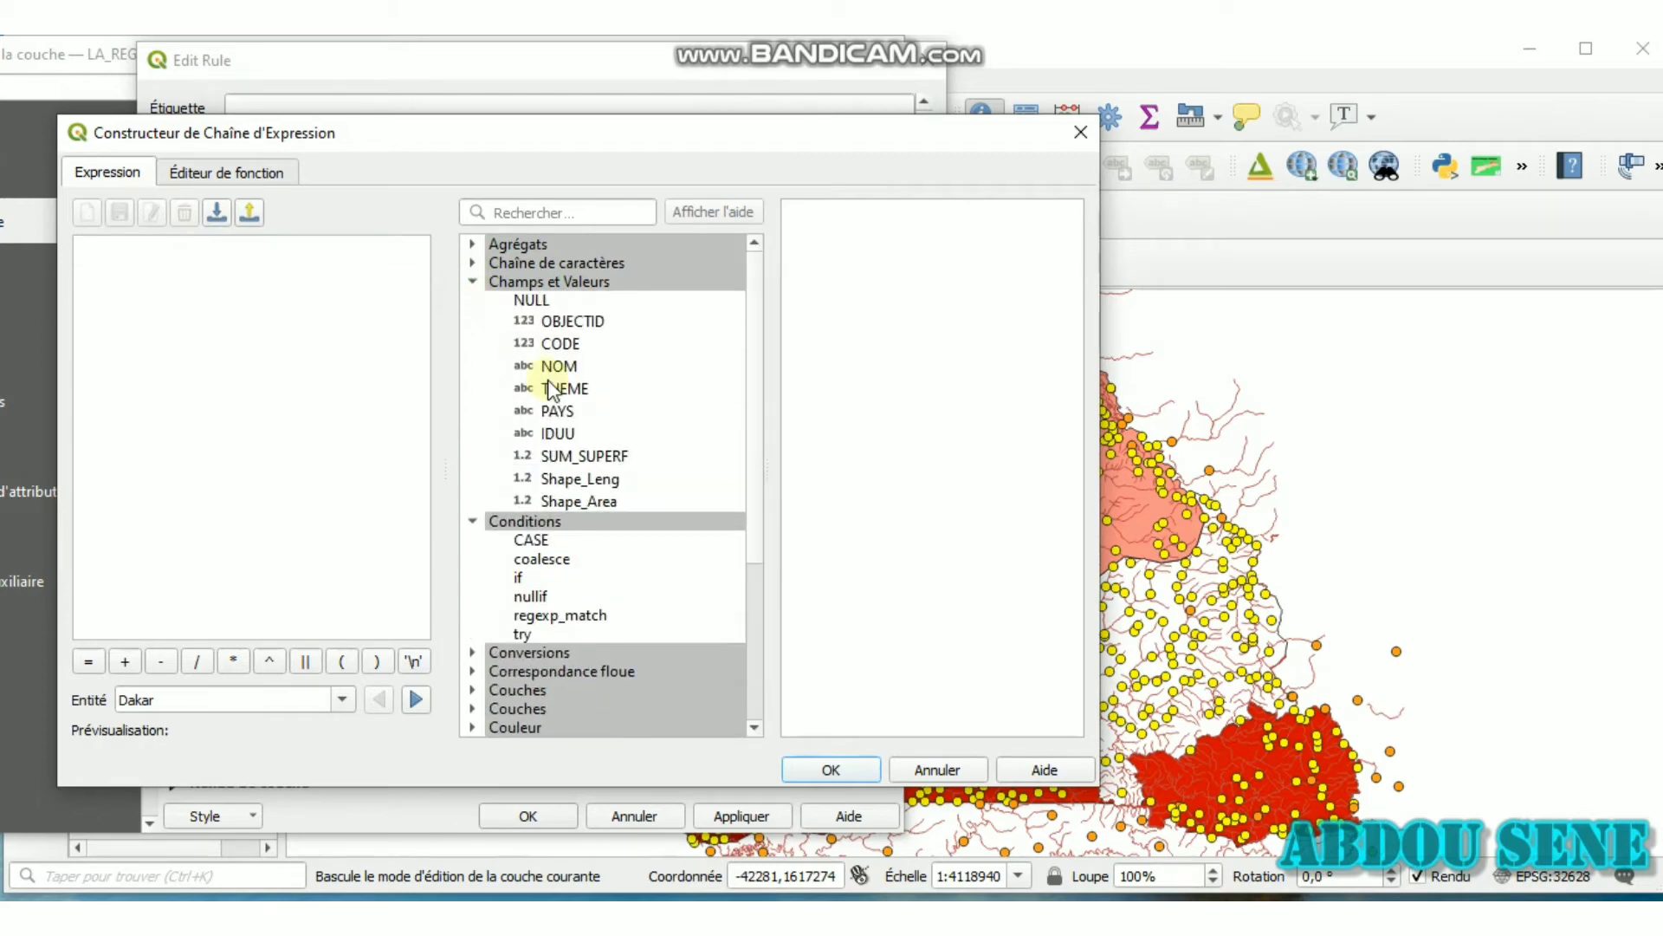
{"action": "left_click", "coordinate": [548, 364]}
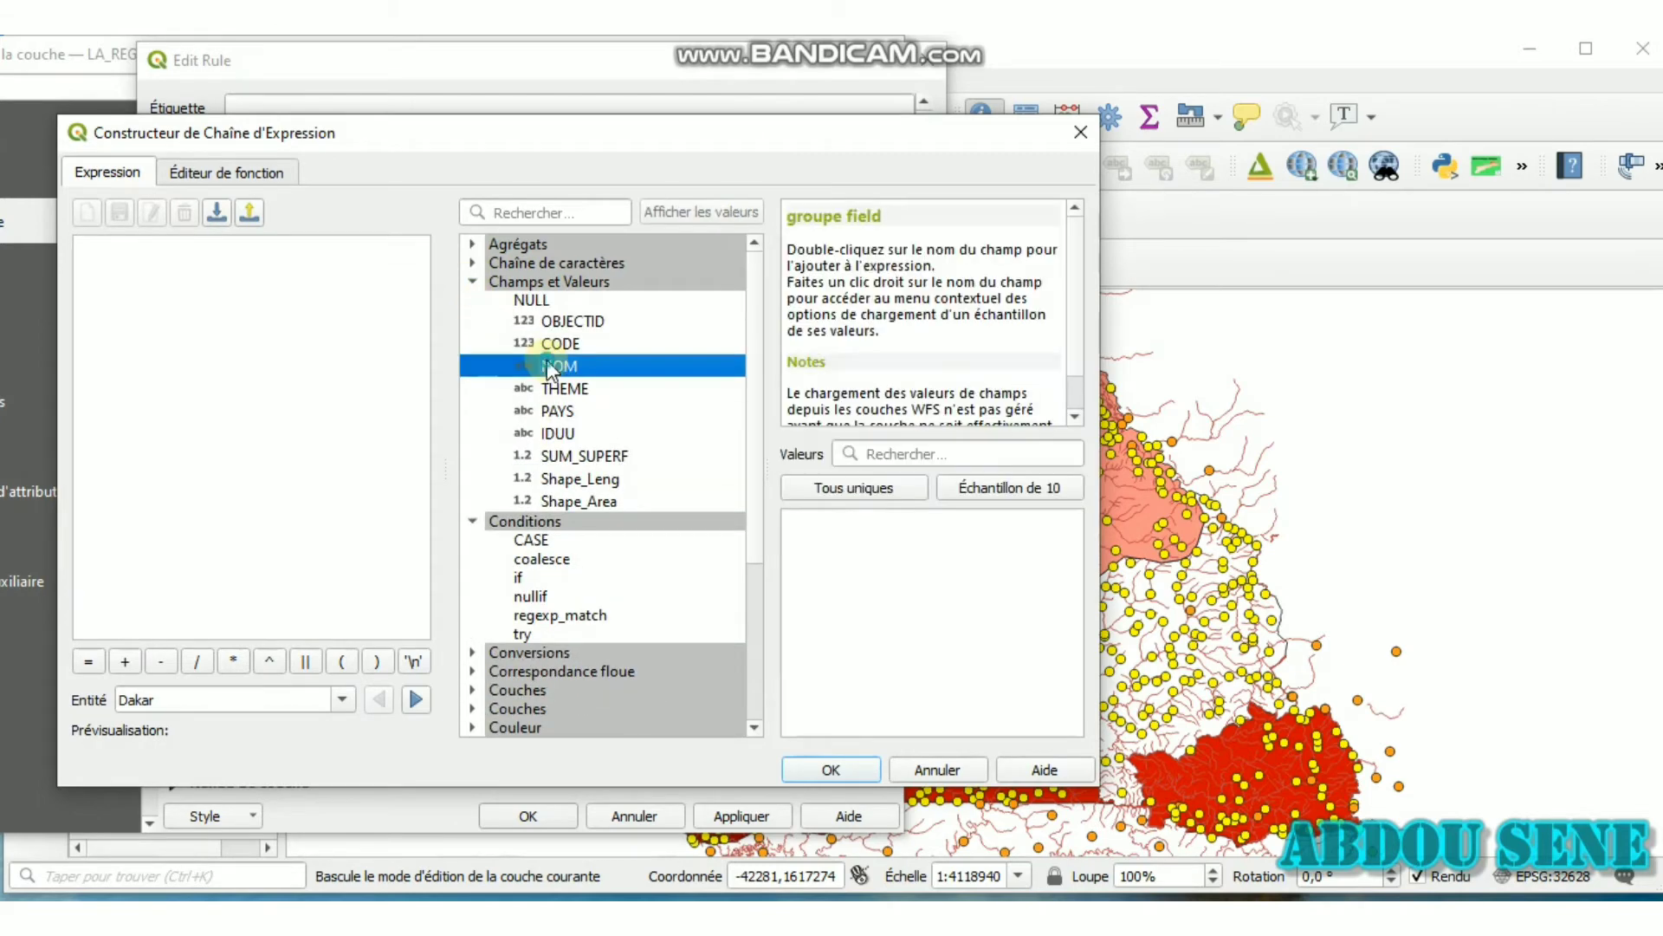
{"action": "double_click", "coordinate": [547, 365]}
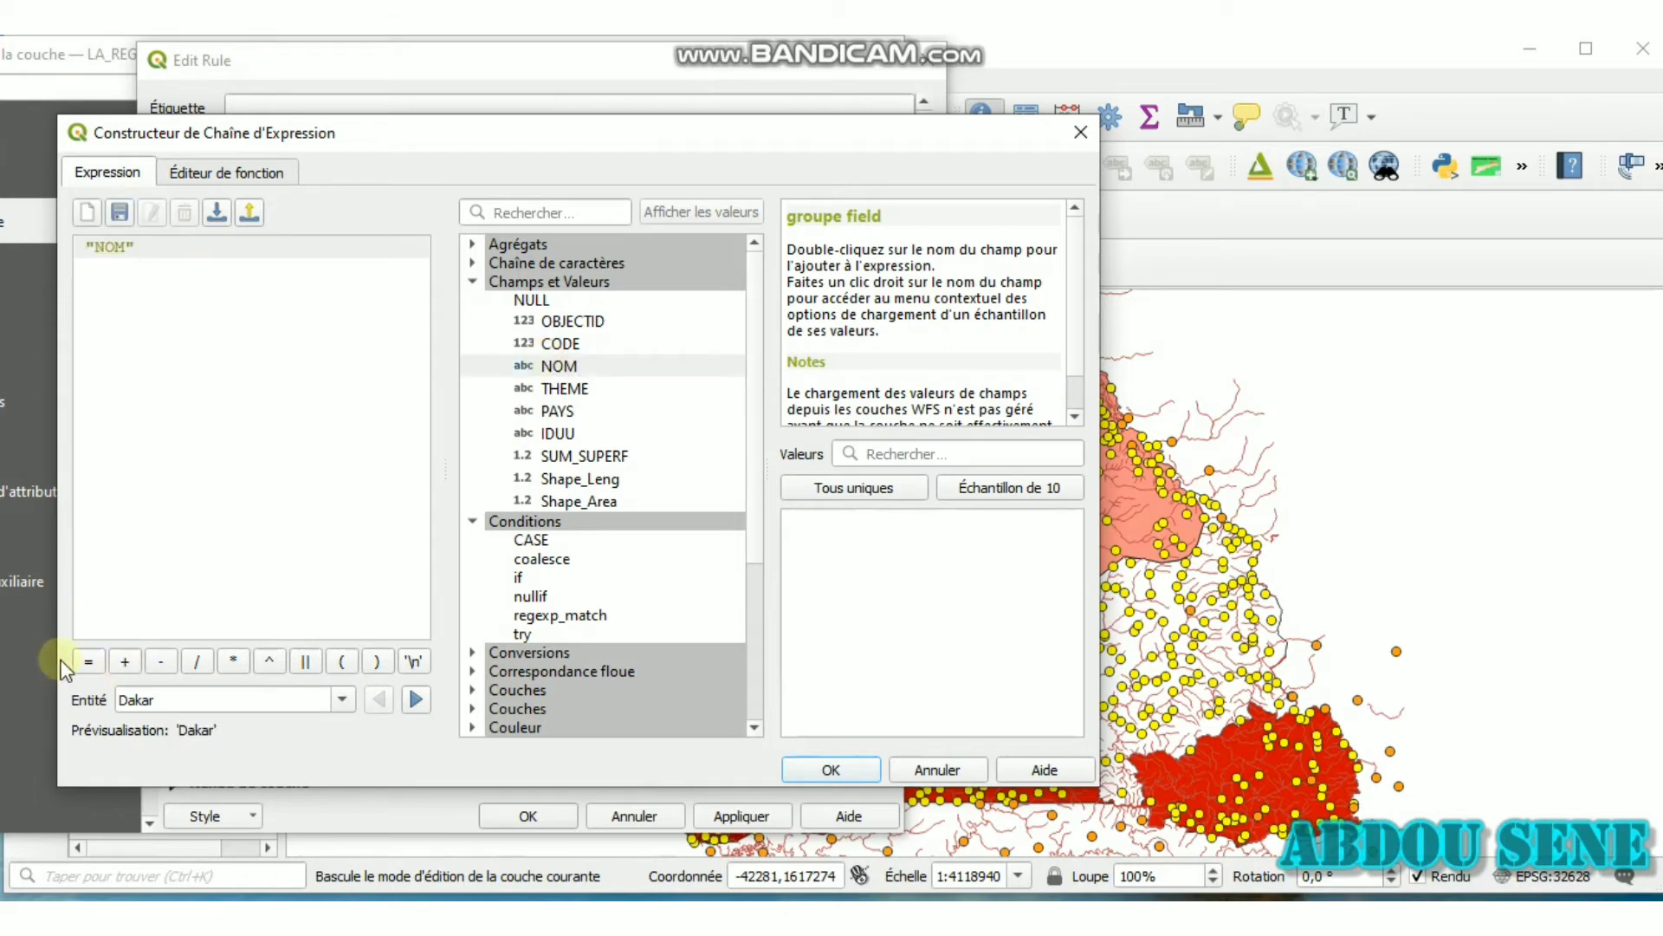
{"action": "left_click", "coordinate": [83, 662]}
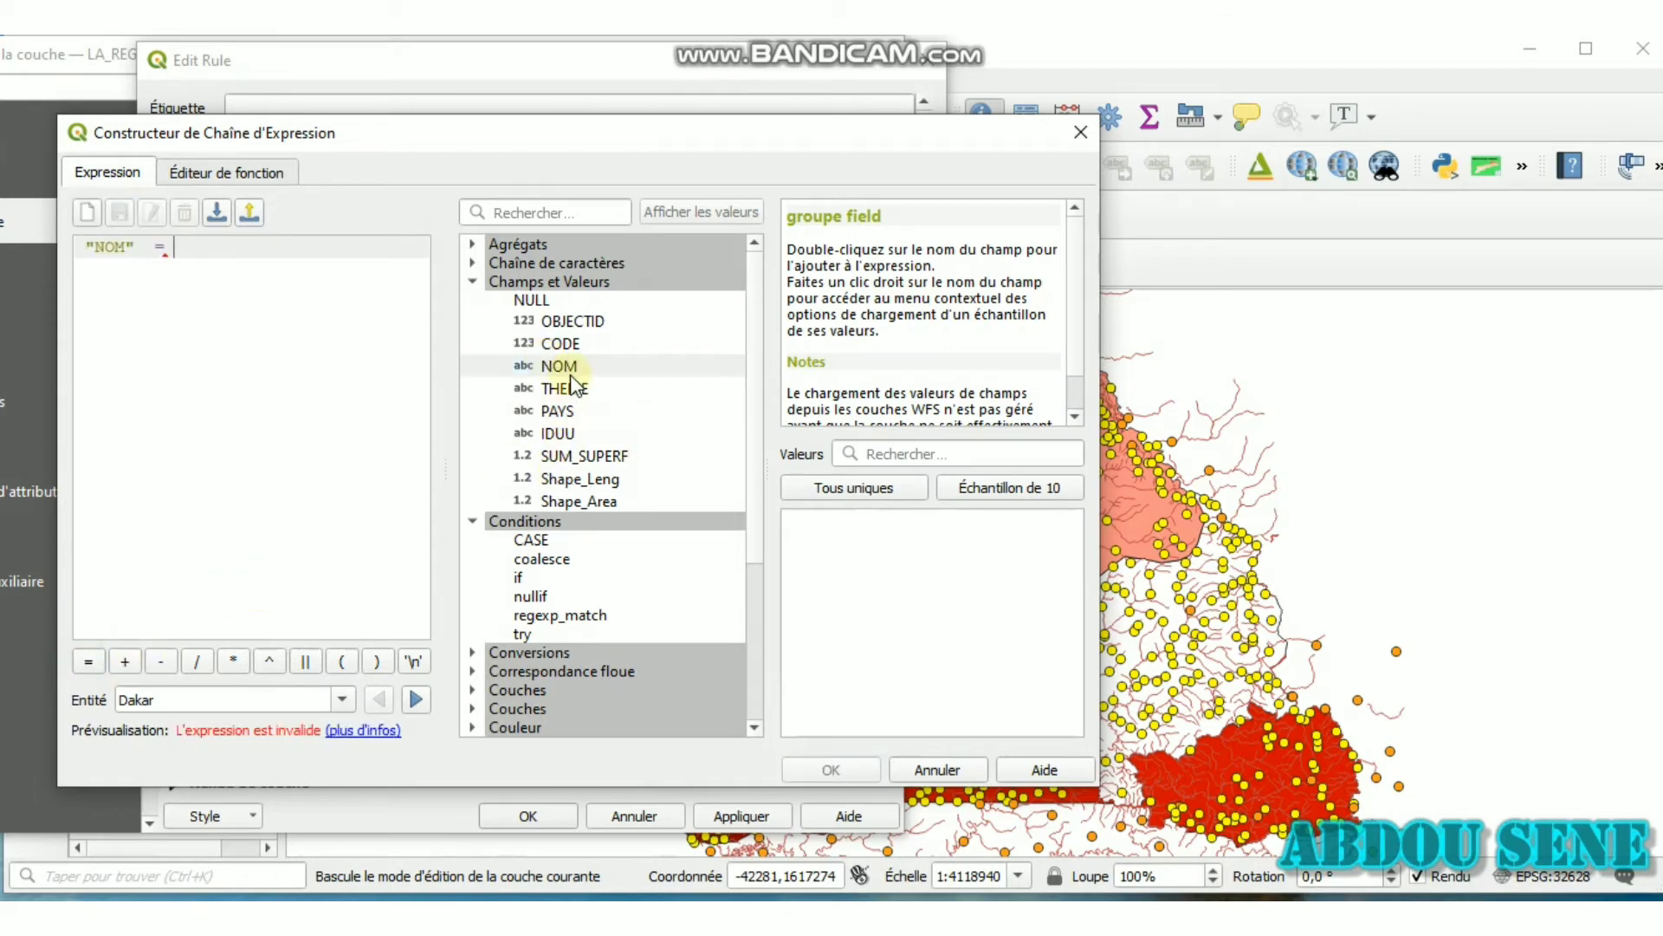
{"action": "left_click", "coordinate": [854, 486]}
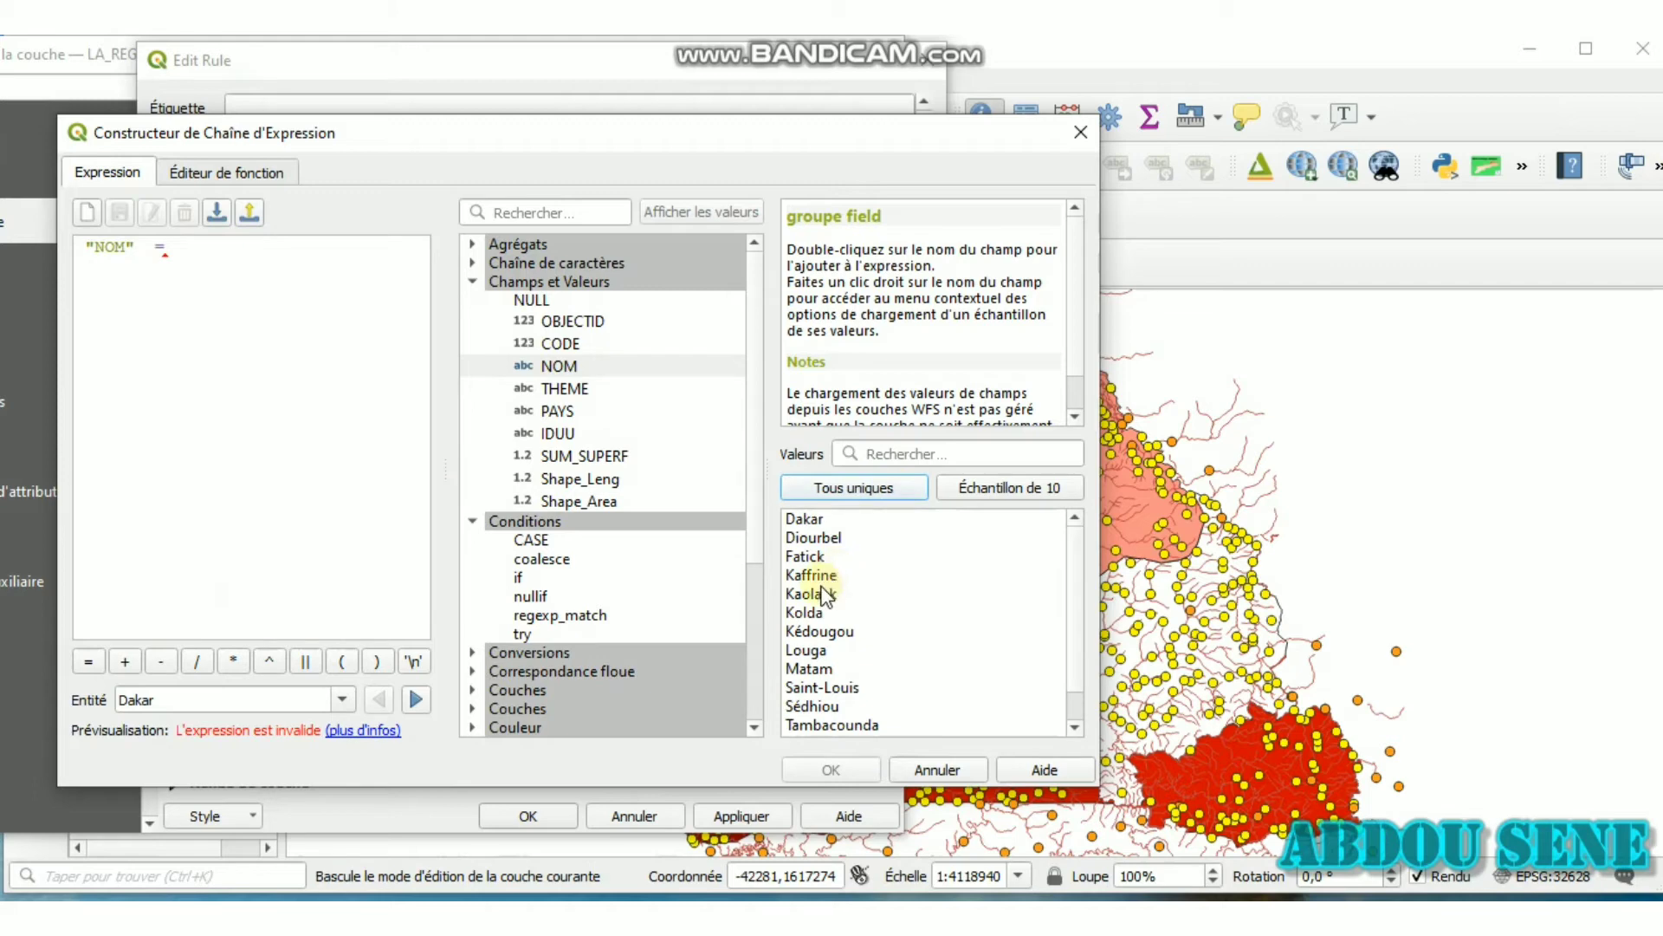
{"action": "double_click", "coordinate": [812, 576]}
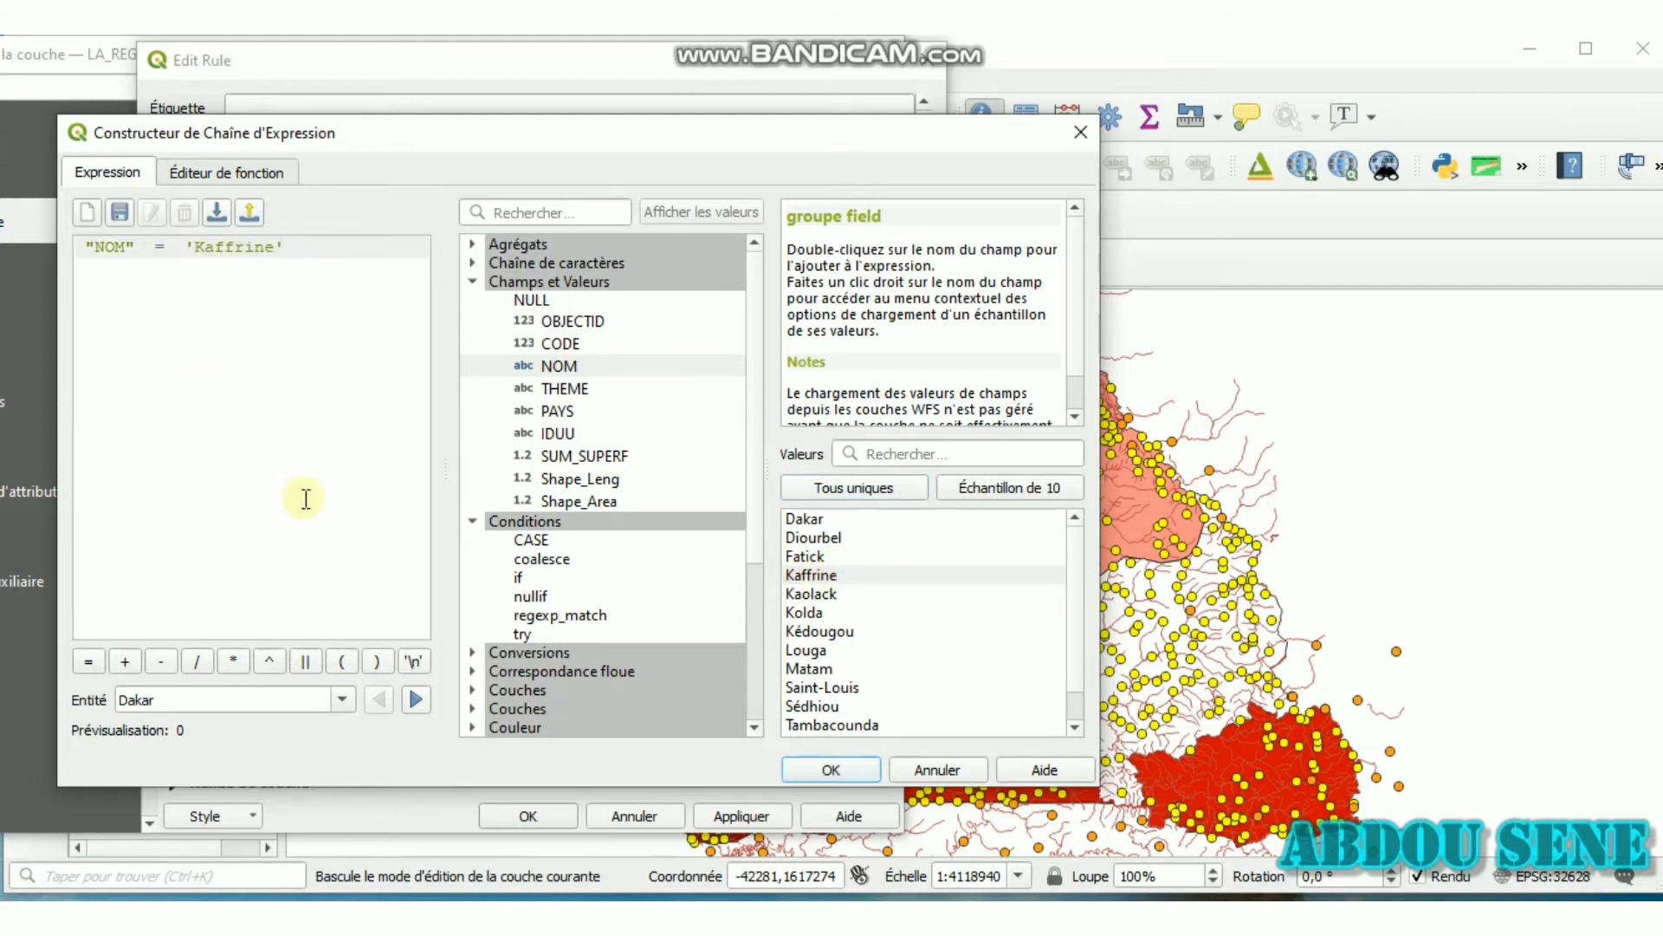
{"action": "left_click", "coordinate": [832, 769]}
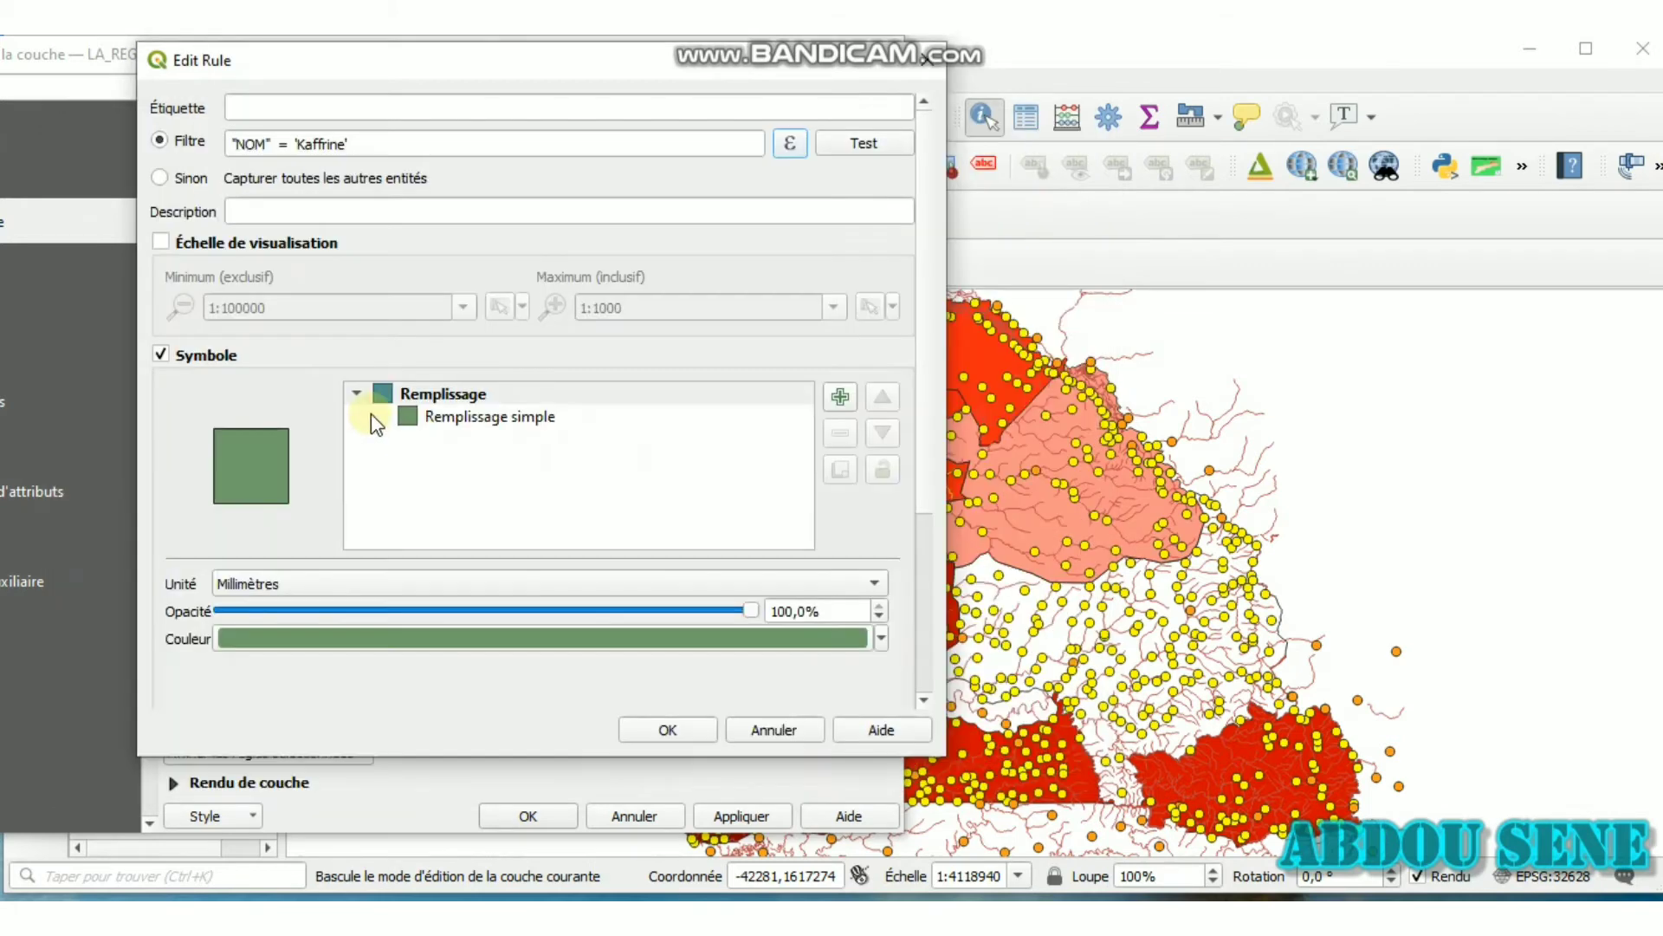
Set the Kaffrine rule's simple fill color to dark brown and confirm the rule
{"action": "left_click", "coordinate": [472, 420]}
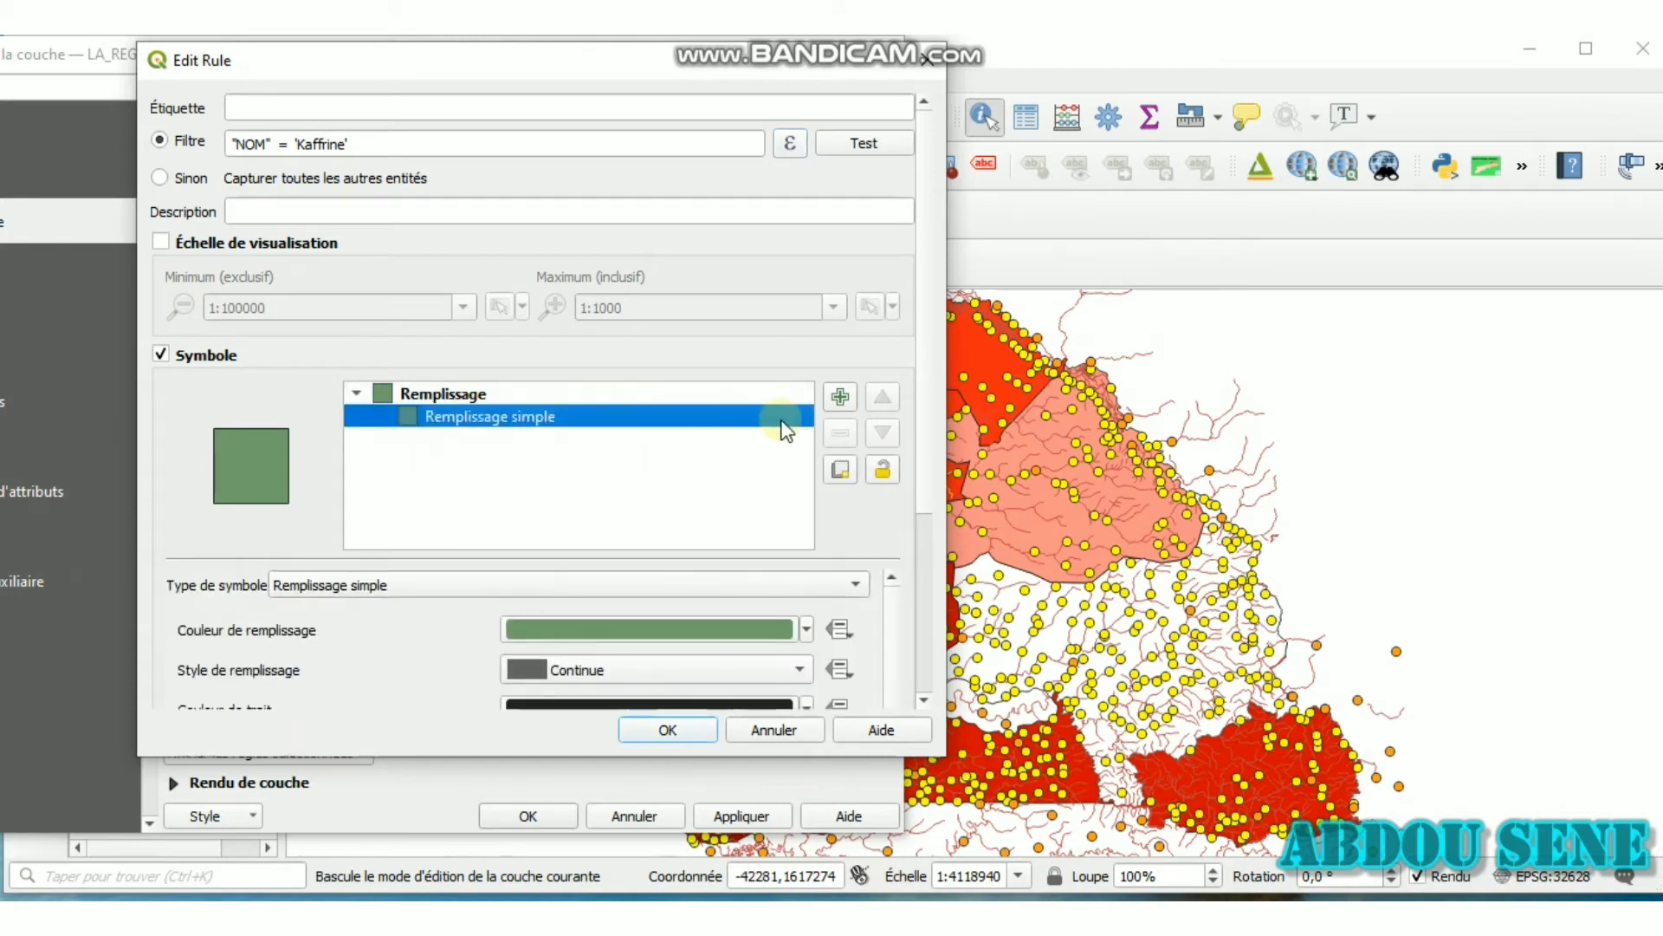
{"action": "left_click", "coordinate": [805, 628]}
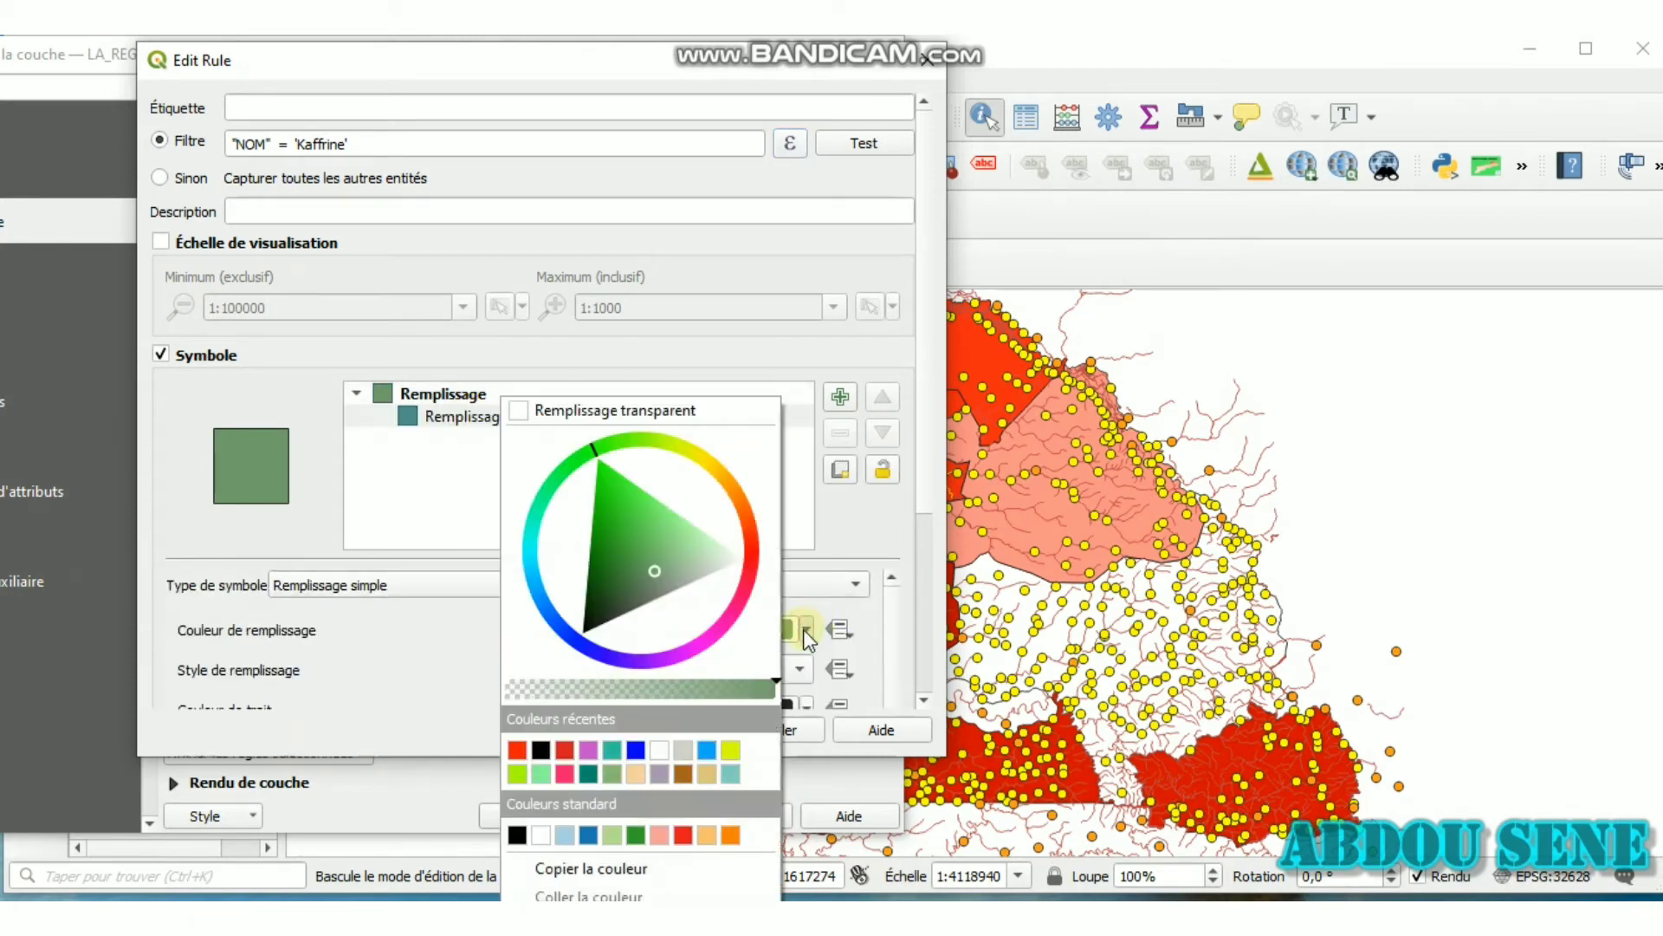
{"action": "left_click", "coordinate": [725, 501]}
{"action": "left_click", "coordinate": [723, 479]}
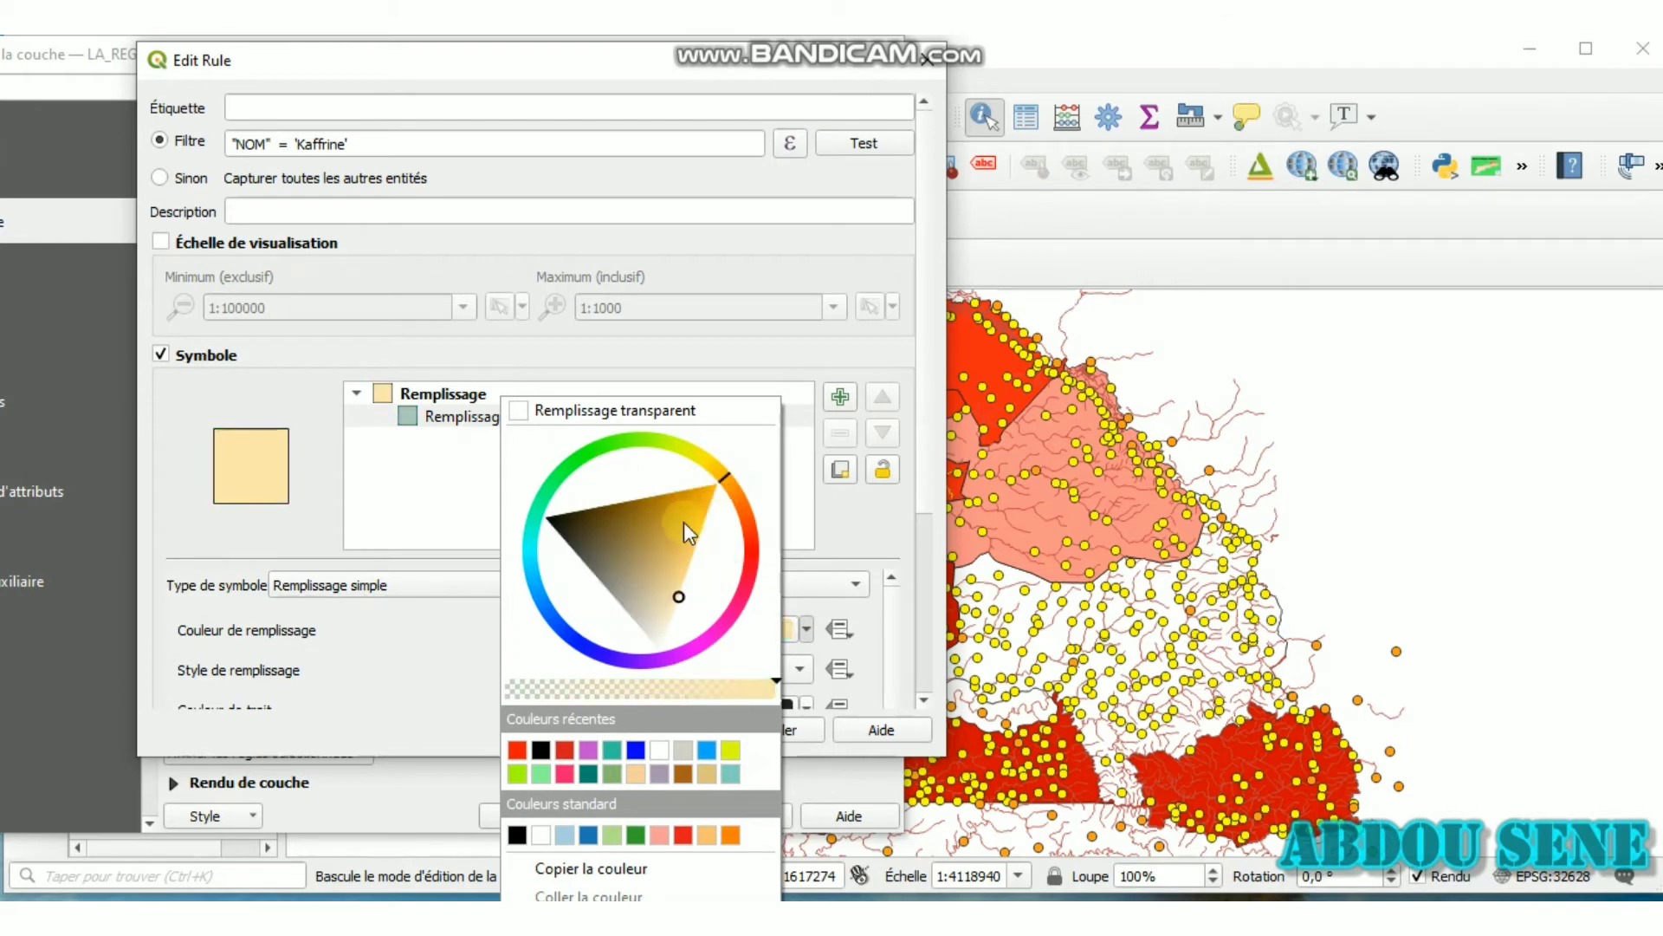
{"action": "left_click", "coordinate": [628, 507]}
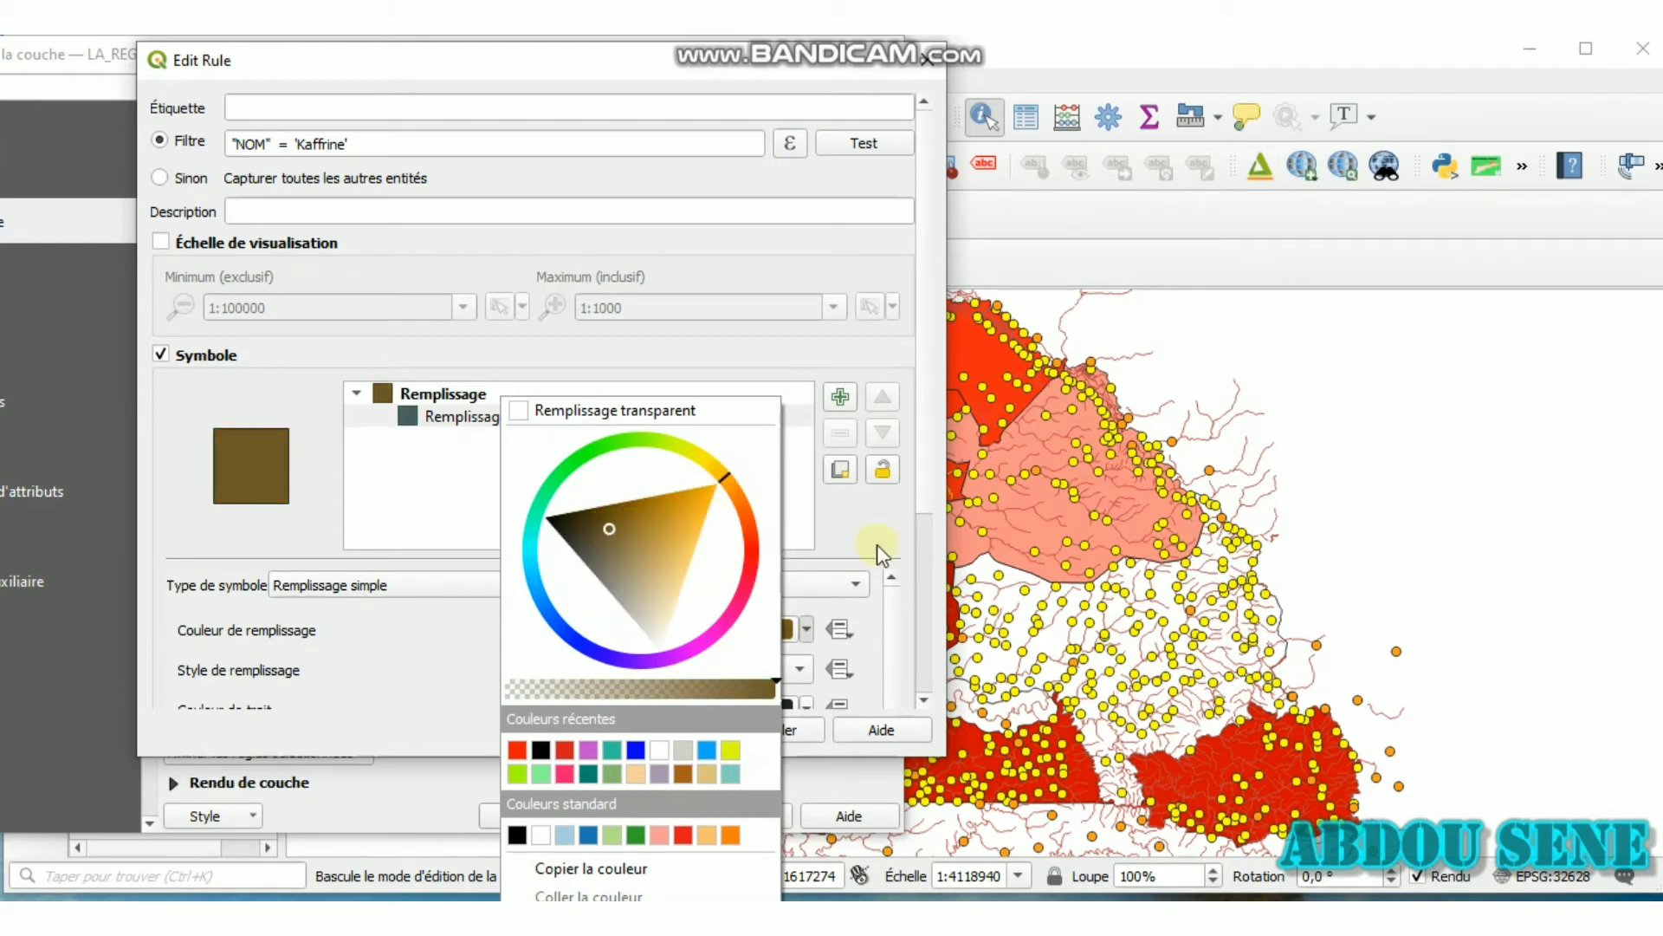
{"action": "left_click", "coordinate": [843, 535]}
{"action": "left_click", "coordinate": [798, 726]}
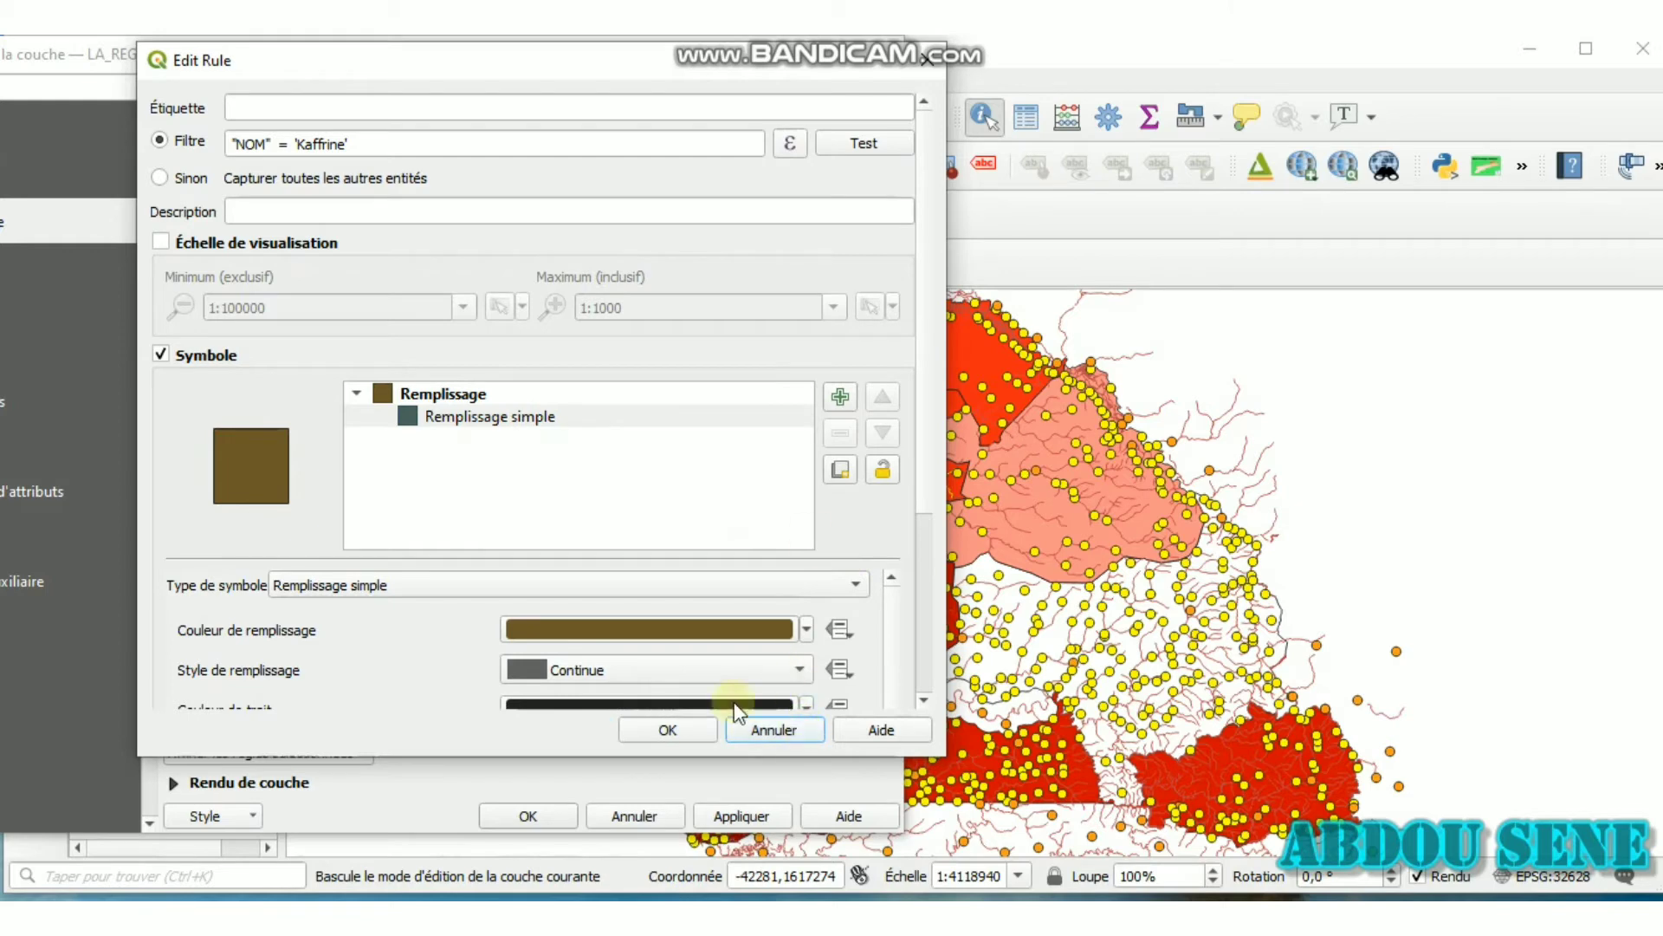
{"action": "left_click", "coordinate": [693, 731]}
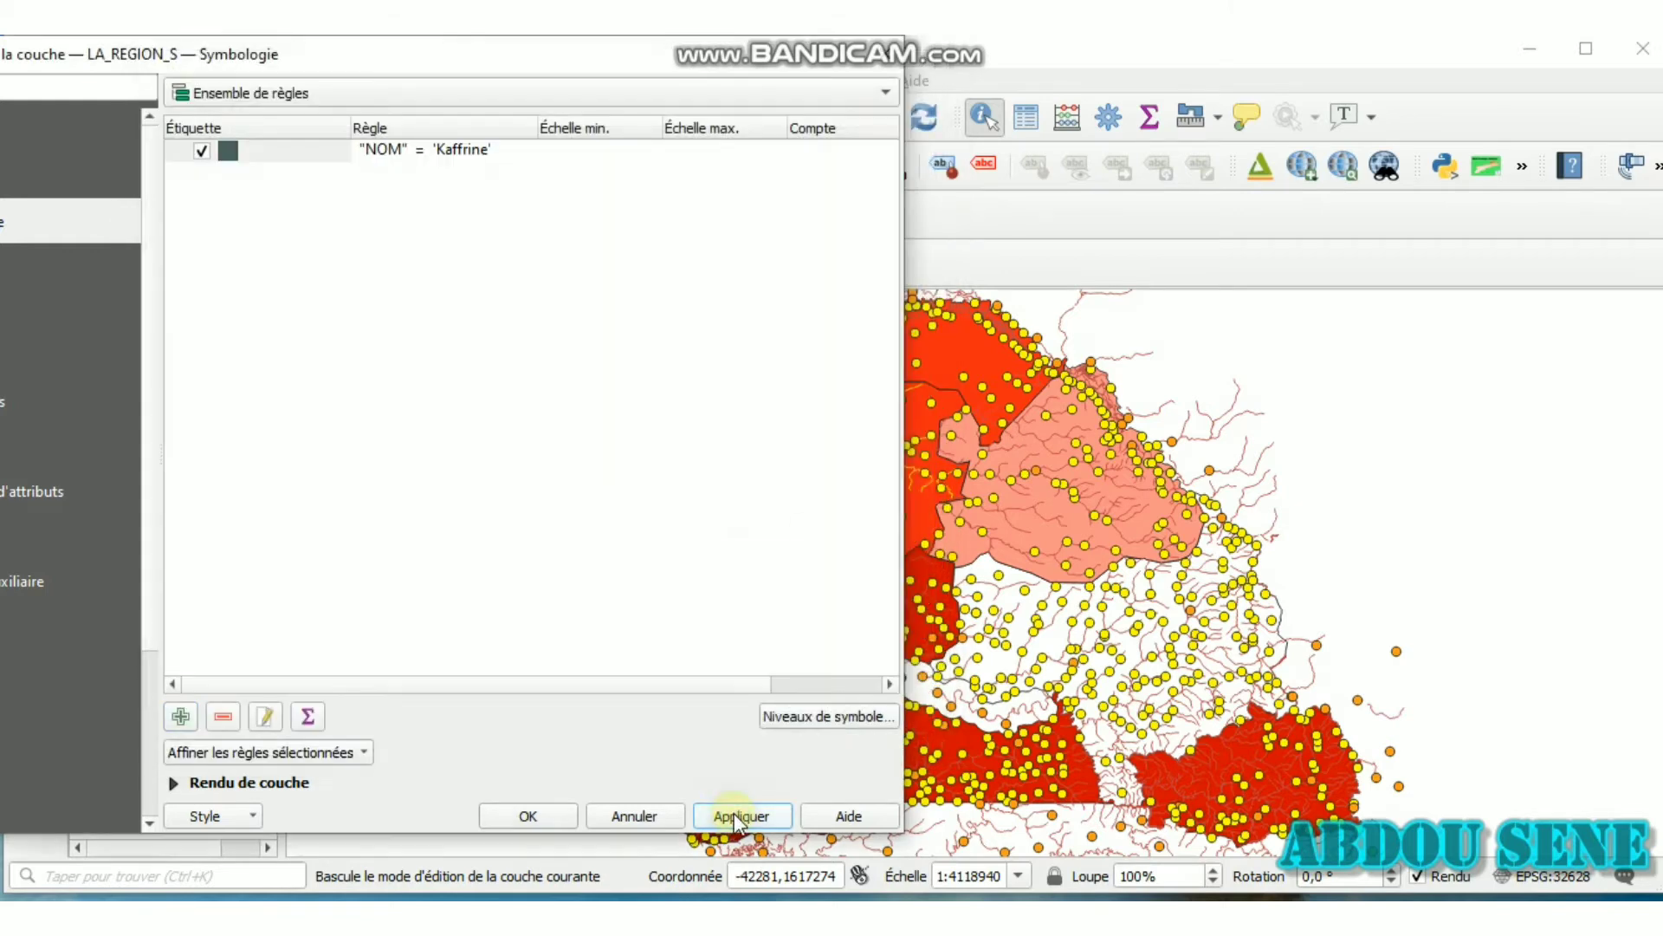
Apply the rule-based symbology to the region layer and close its properties
{"action": "left_click", "coordinate": [736, 817]}
{"action": "left_click_drag", "start_coordinate": [564, 62], "coordinate": [481, 66]}
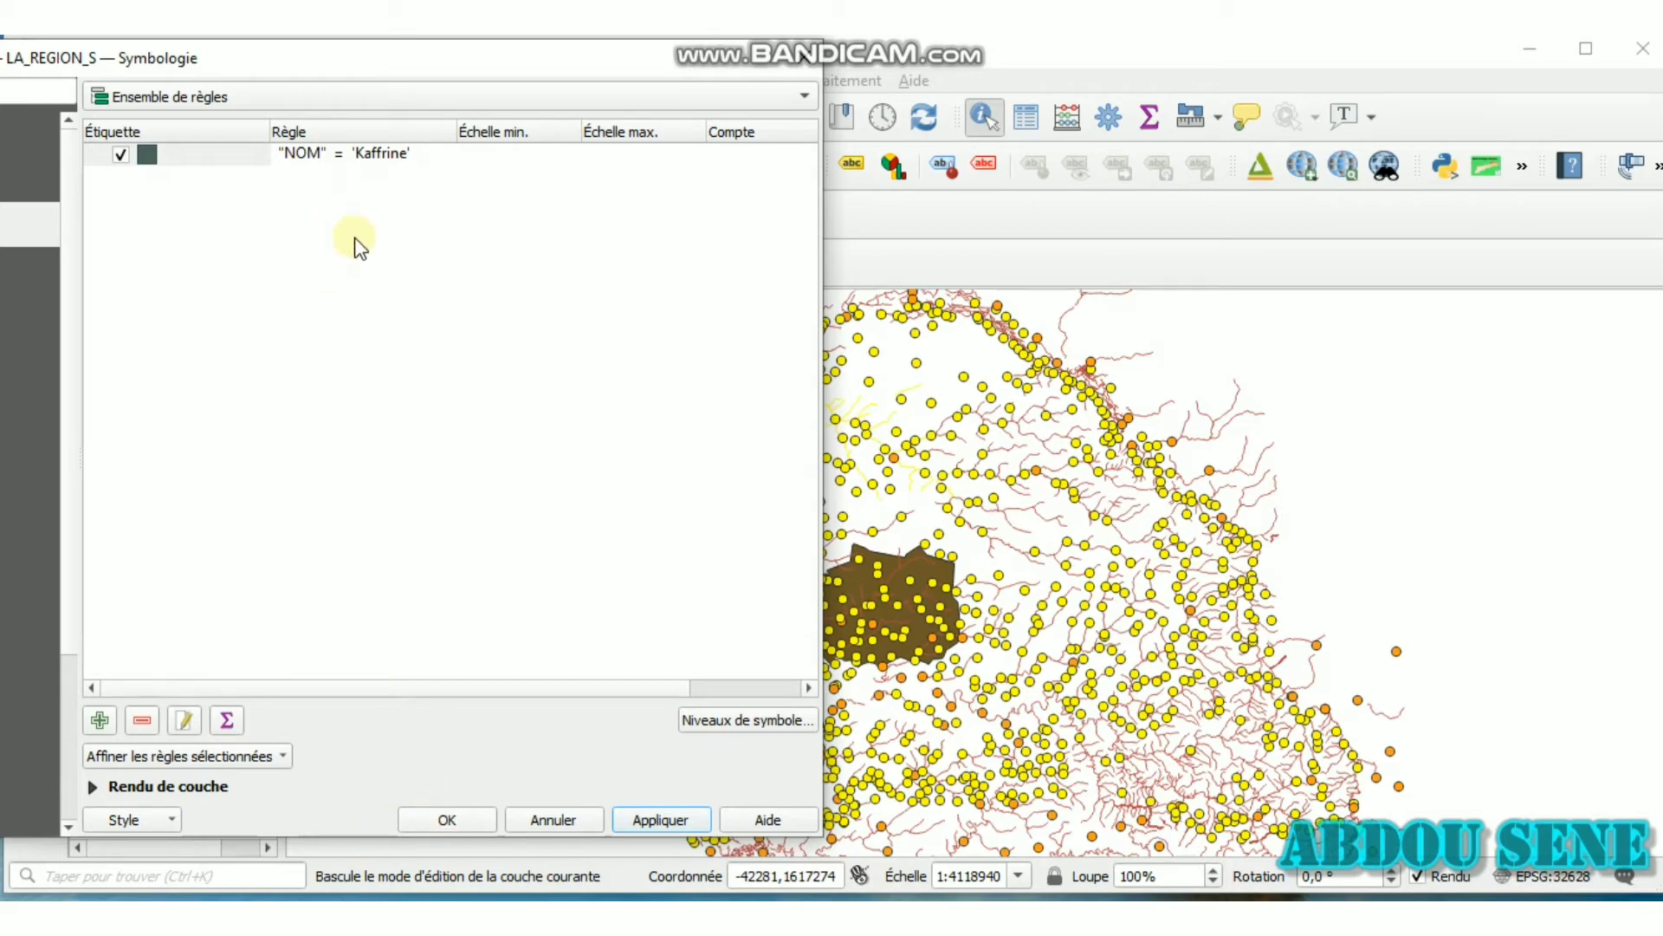
{"action": "left_click", "coordinate": [438, 820]}
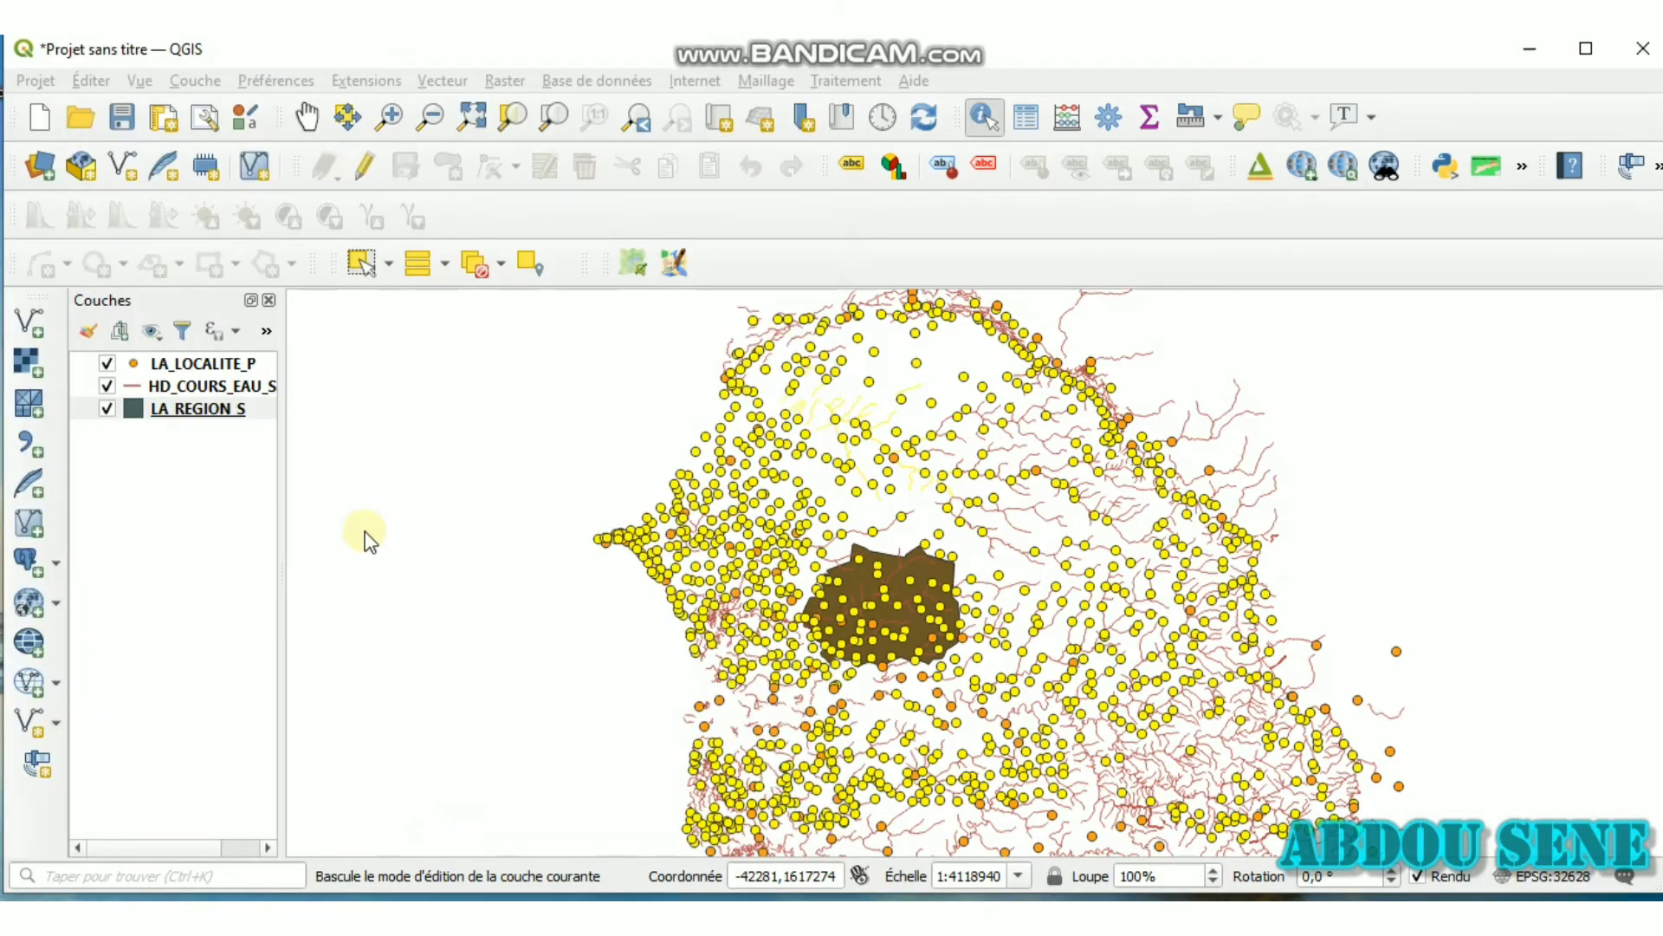
Open the layer styling panel for LA_REGION_S and switch its rendering to a single symbol ("Symbole Unique")
{"action": "left_click", "coordinate": [87, 332]}
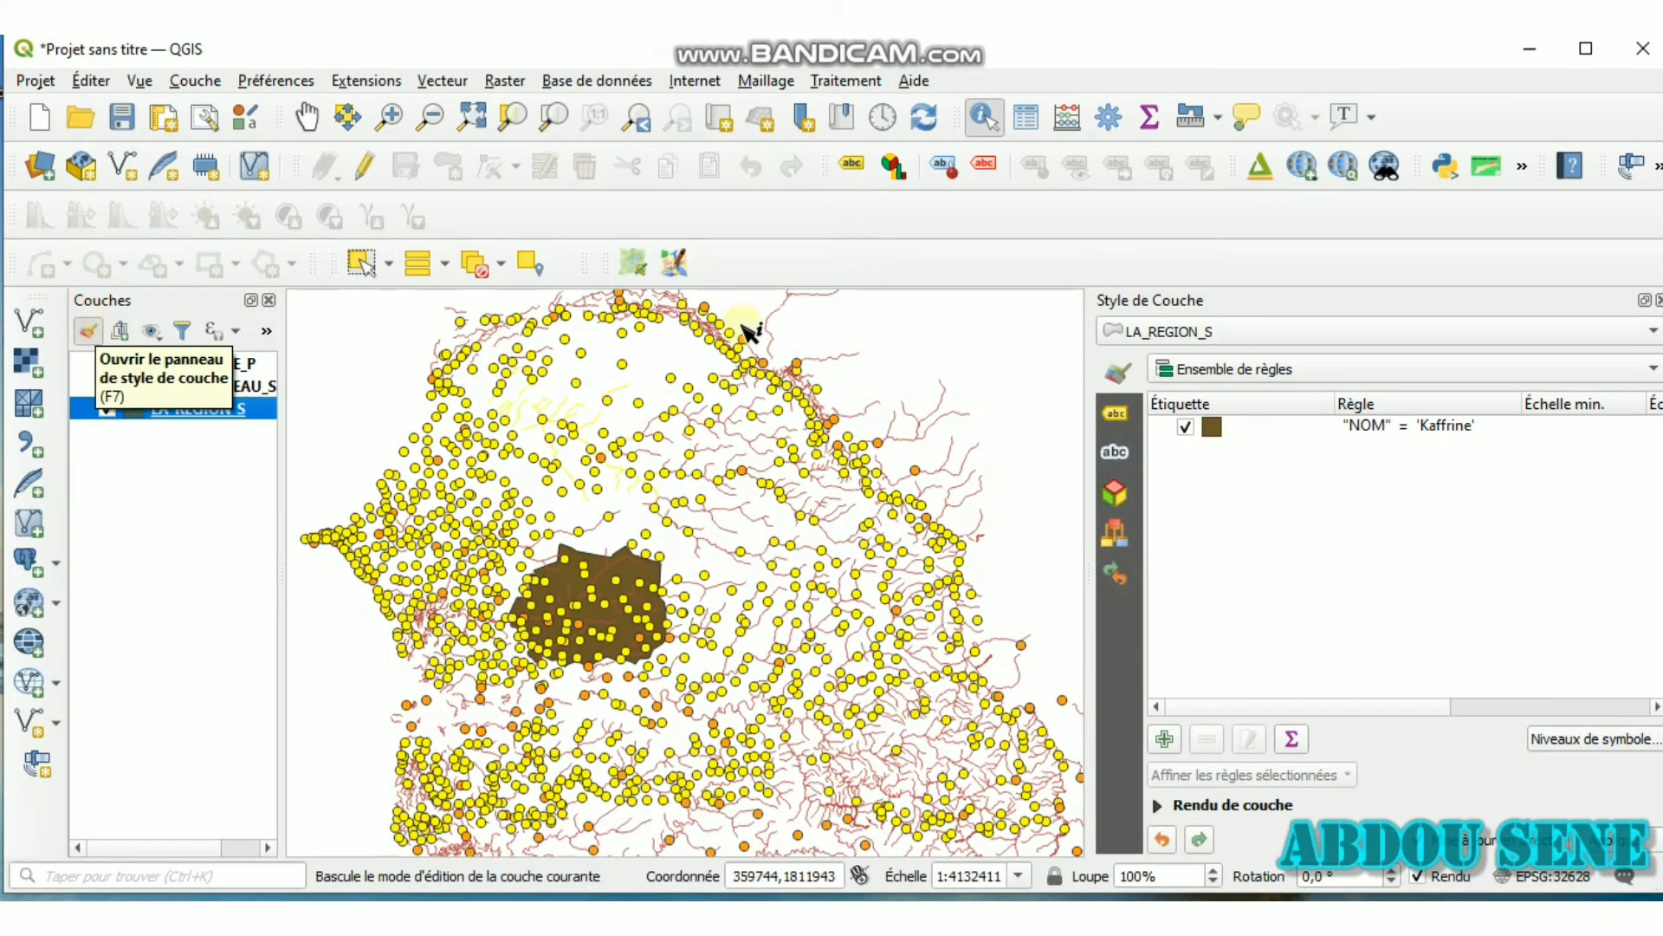
{"action": "left_click", "coordinate": [1208, 369]}
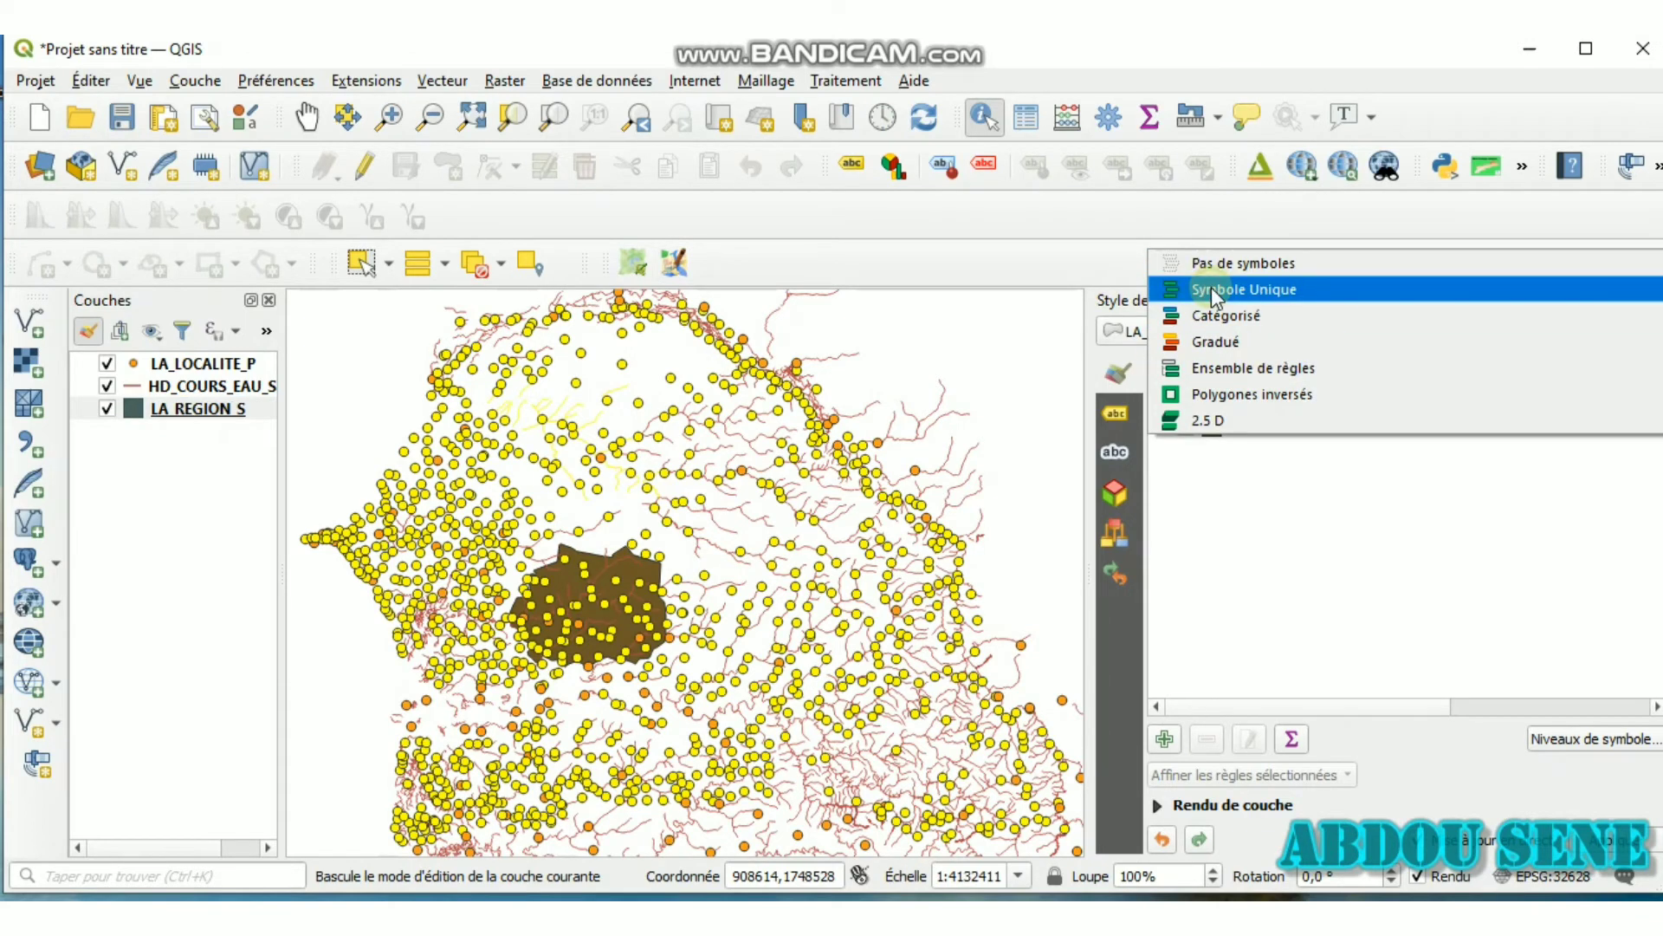
{"action": "left_click", "coordinate": [1212, 287]}
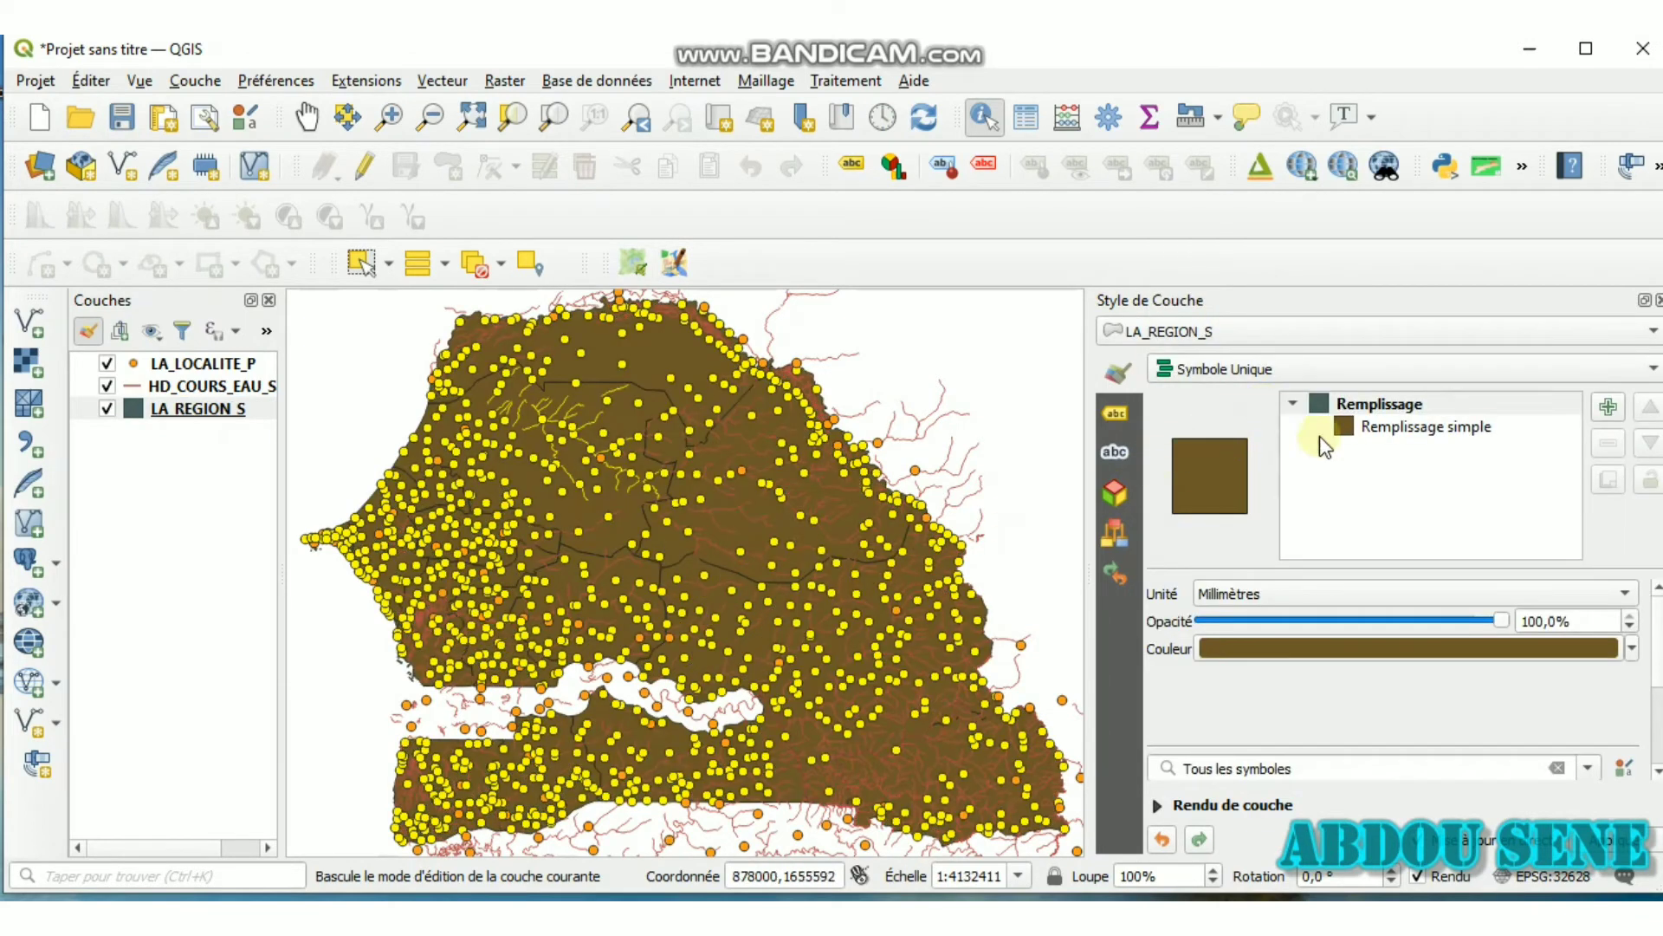
Set the fill color of the region layer's single symbol to medium green
{"action": "left_click", "coordinate": [1633, 648]}
{"action": "left_click", "coordinate": [1326, 554]}
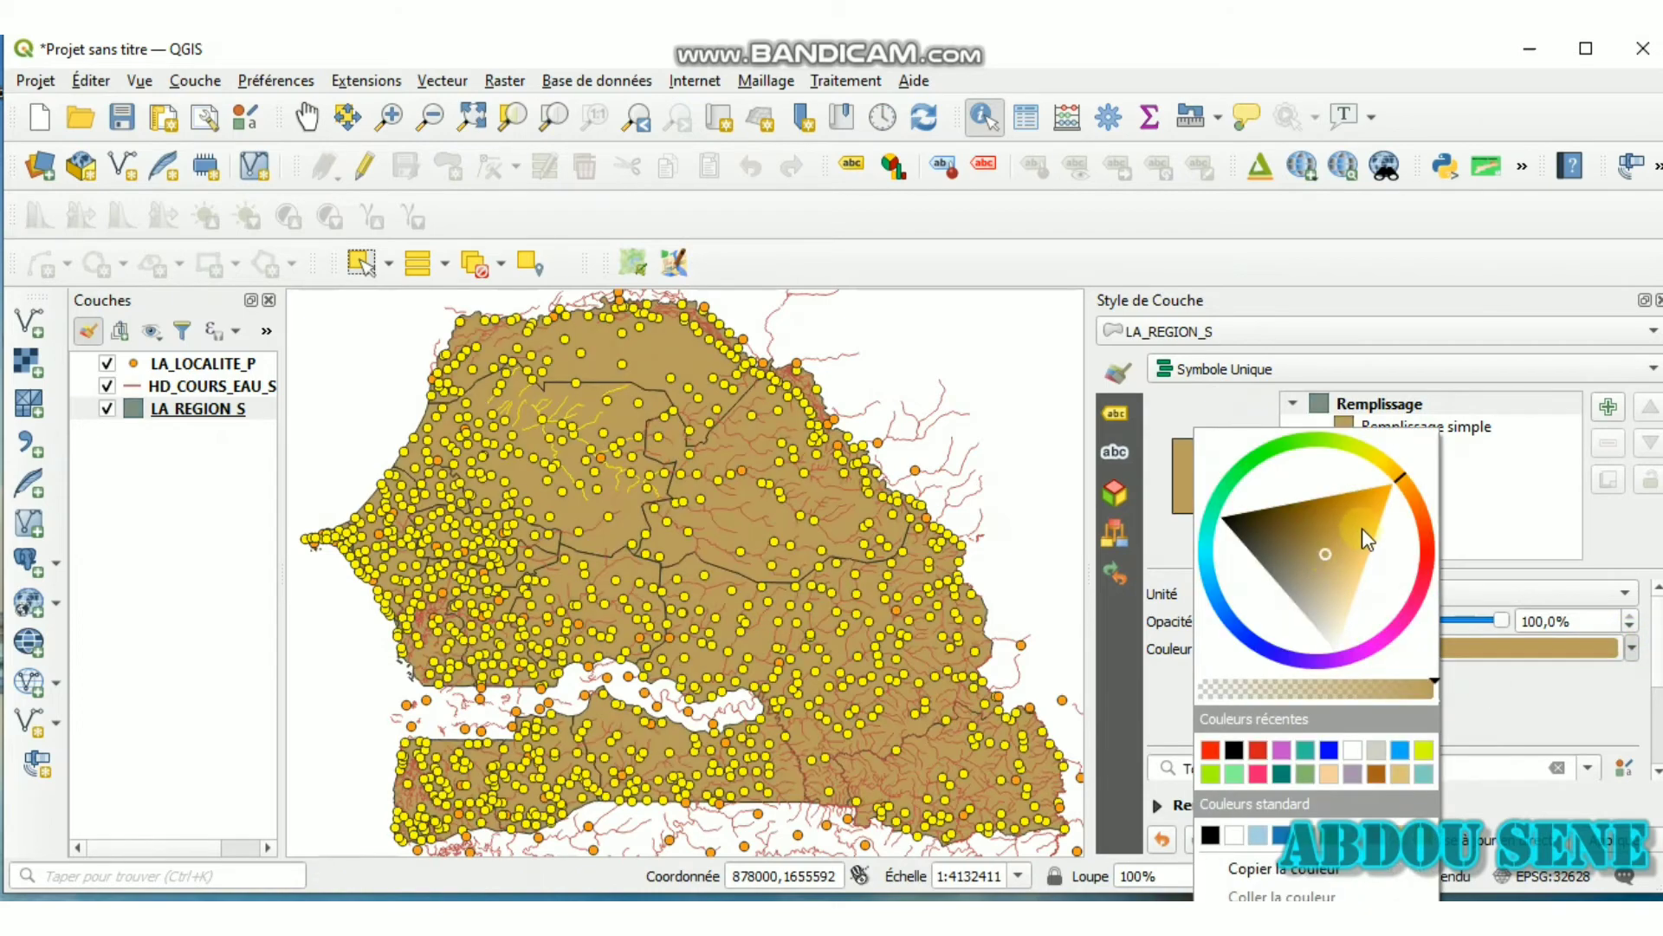
{"action": "left_click", "coordinate": [1362, 528]}
{"action": "left_click", "coordinate": [1276, 446]}
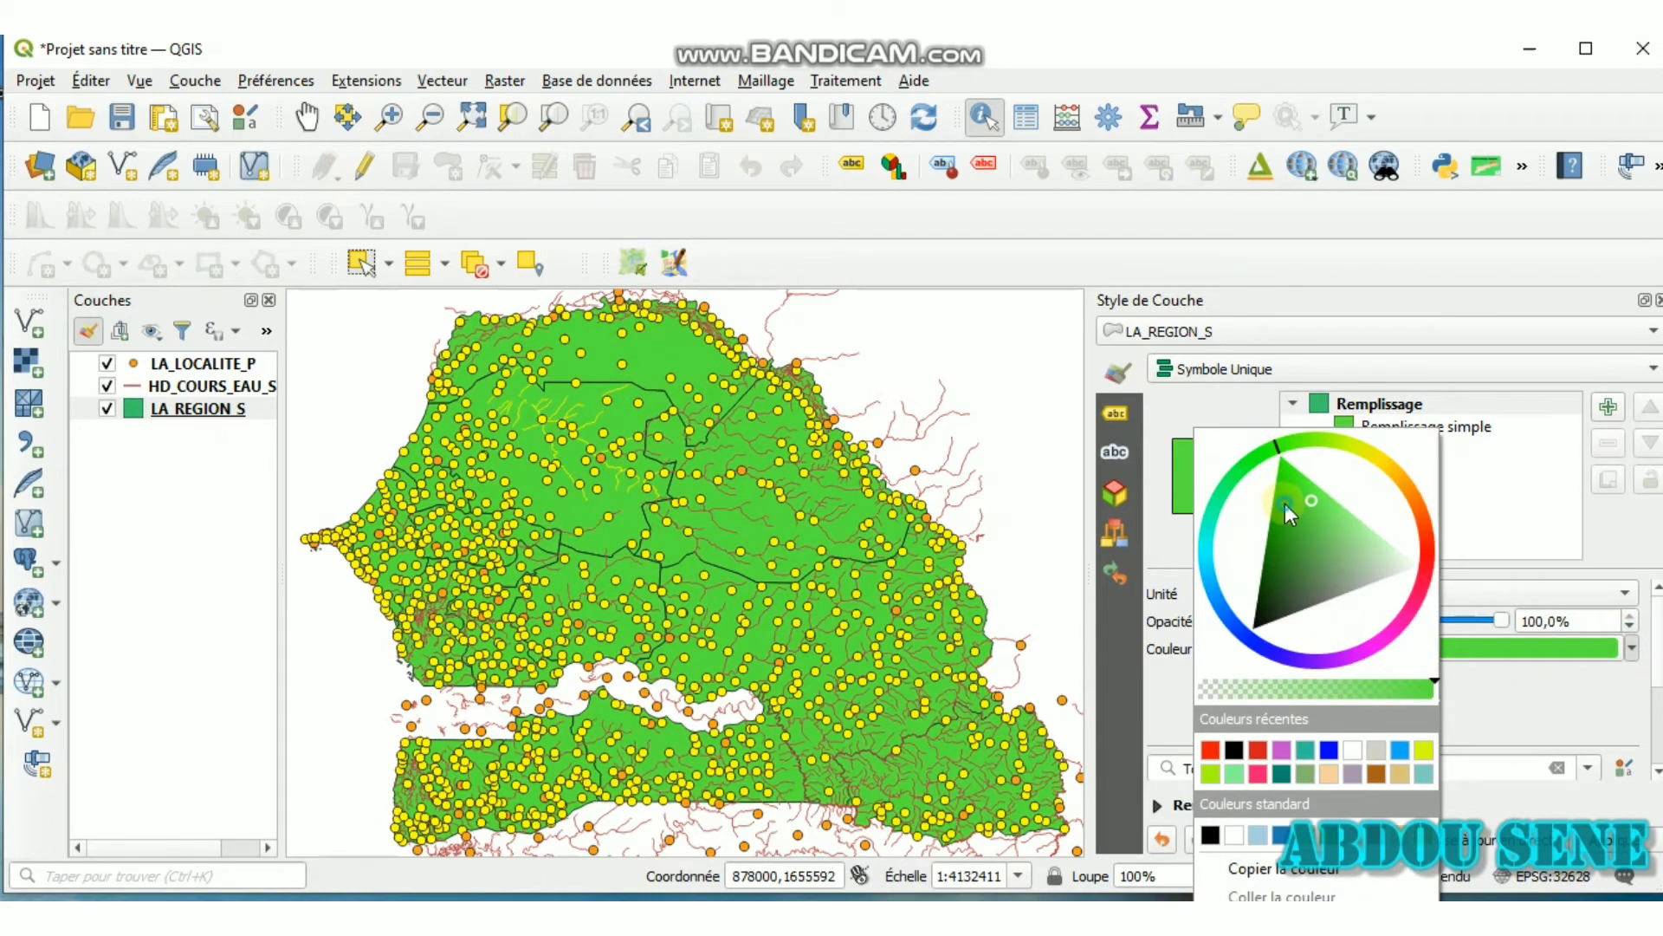
{"action": "left_click", "coordinate": [1286, 502]}
{"action": "left_click", "coordinate": [1304, 520]}
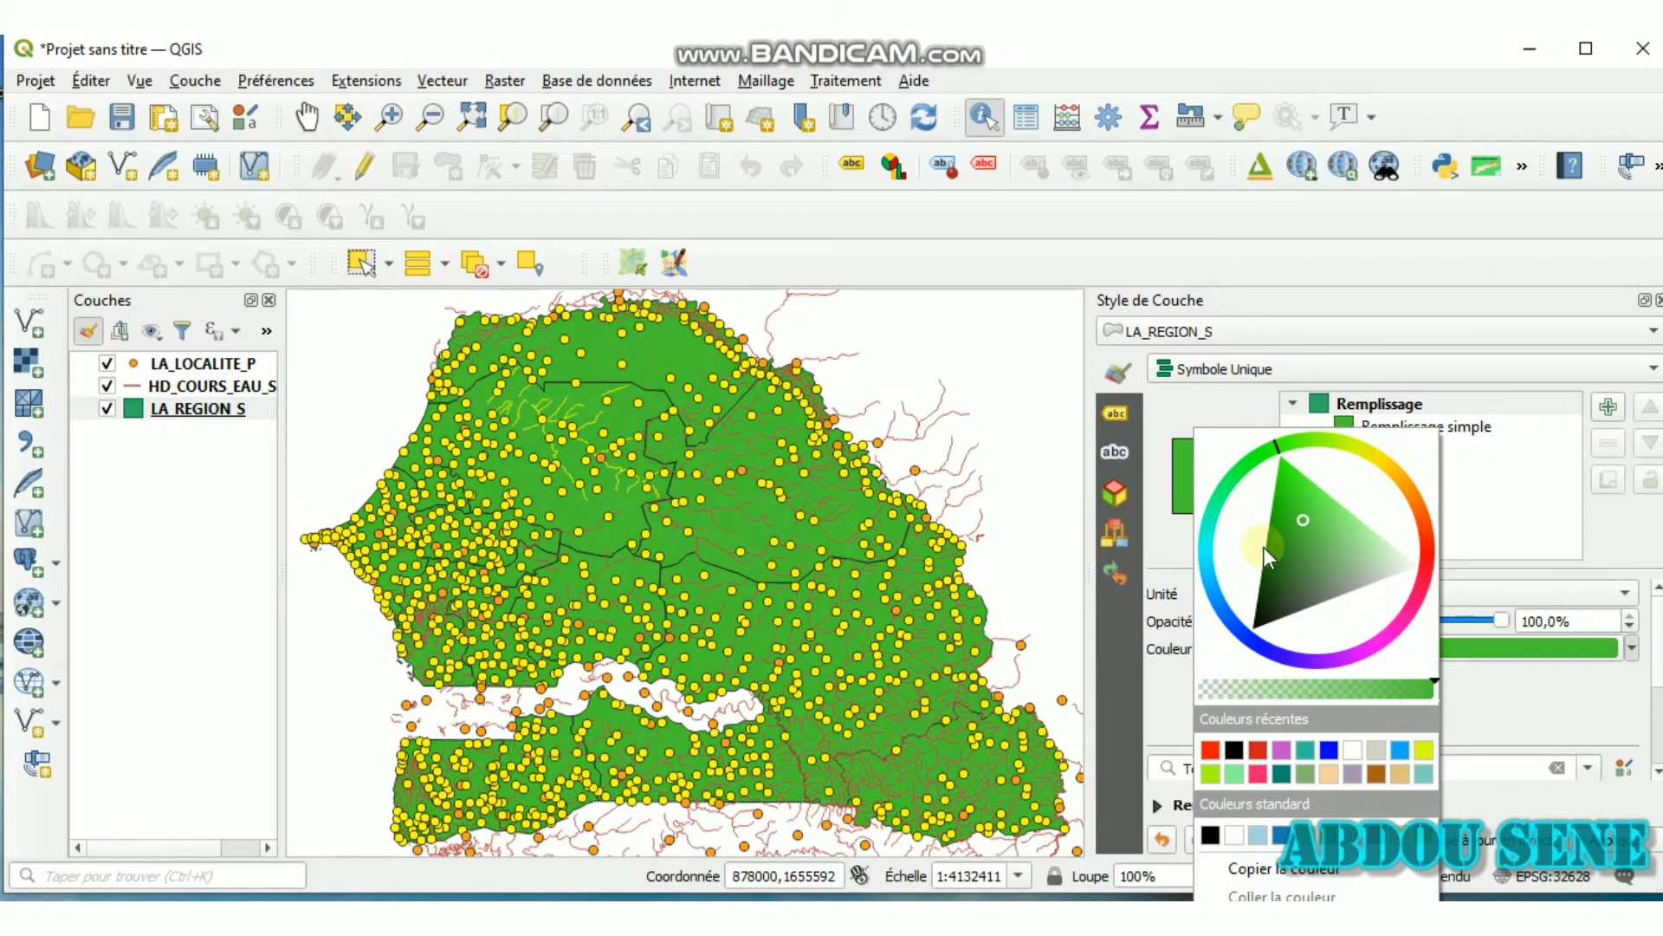
{"action": "left_click", "coordinate": [1514, 617]}
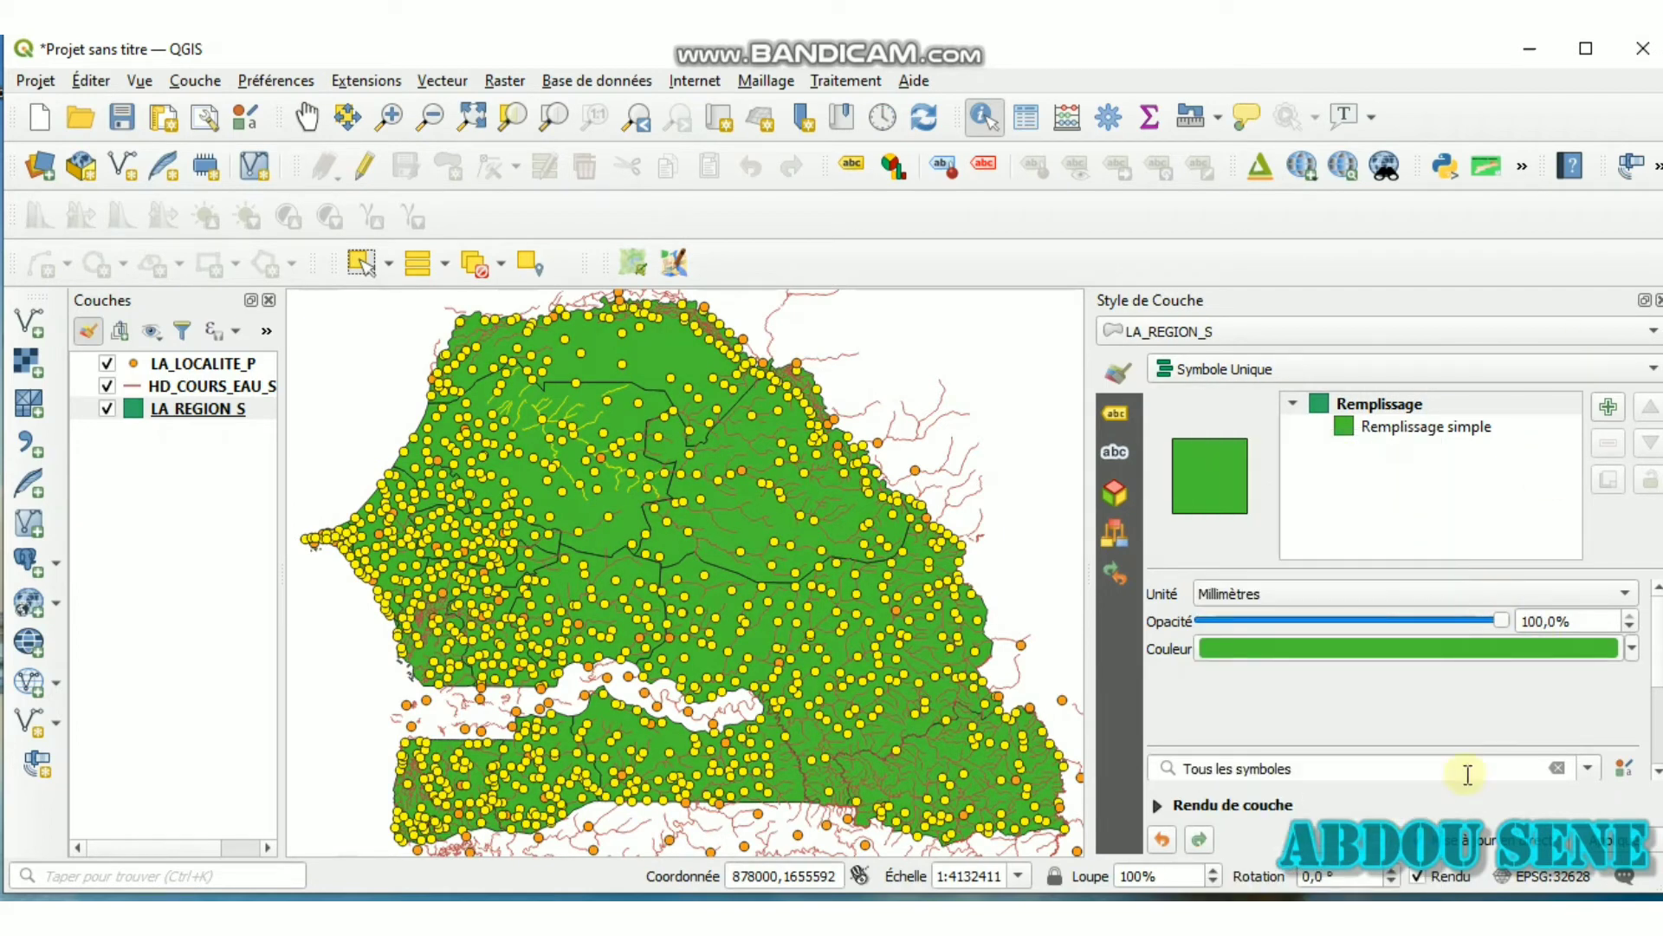
Switch the HD_COURS_EAU_SIMPLE_L watercourse layer to graduated symbology ("Gradué") with size ("Taille") as the method
{"action": "left_click", "coordinate": [217, 387]}
{"action": "key", "text": "F7"}
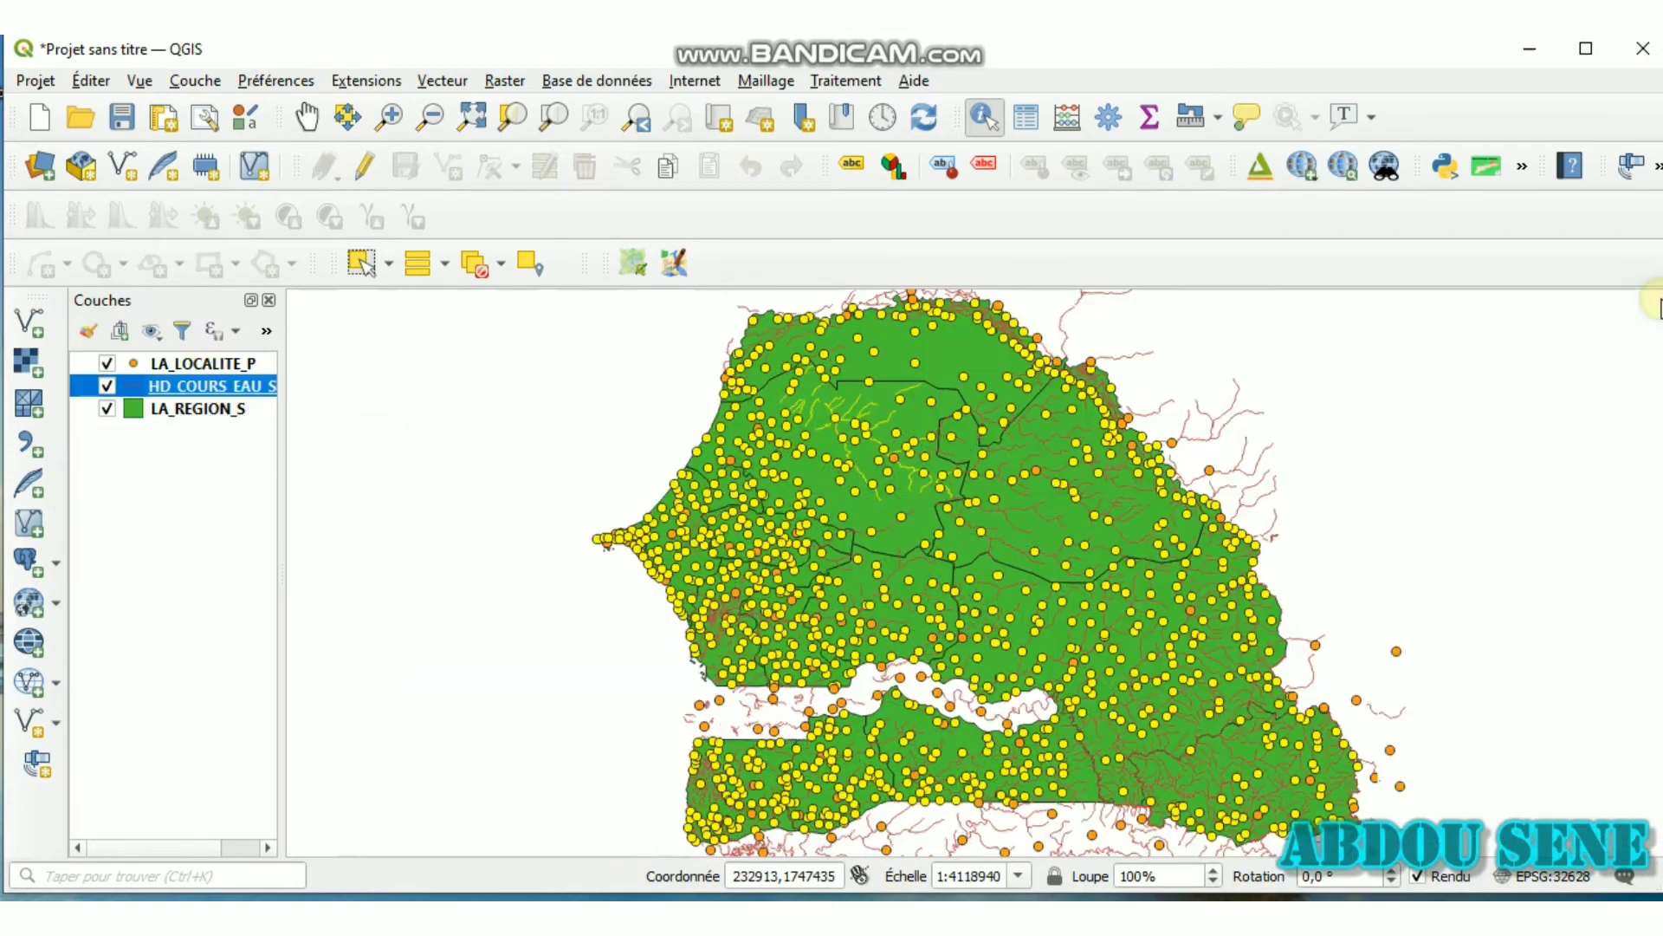
{"action": "left_click", "coordinate": [88, 332]}
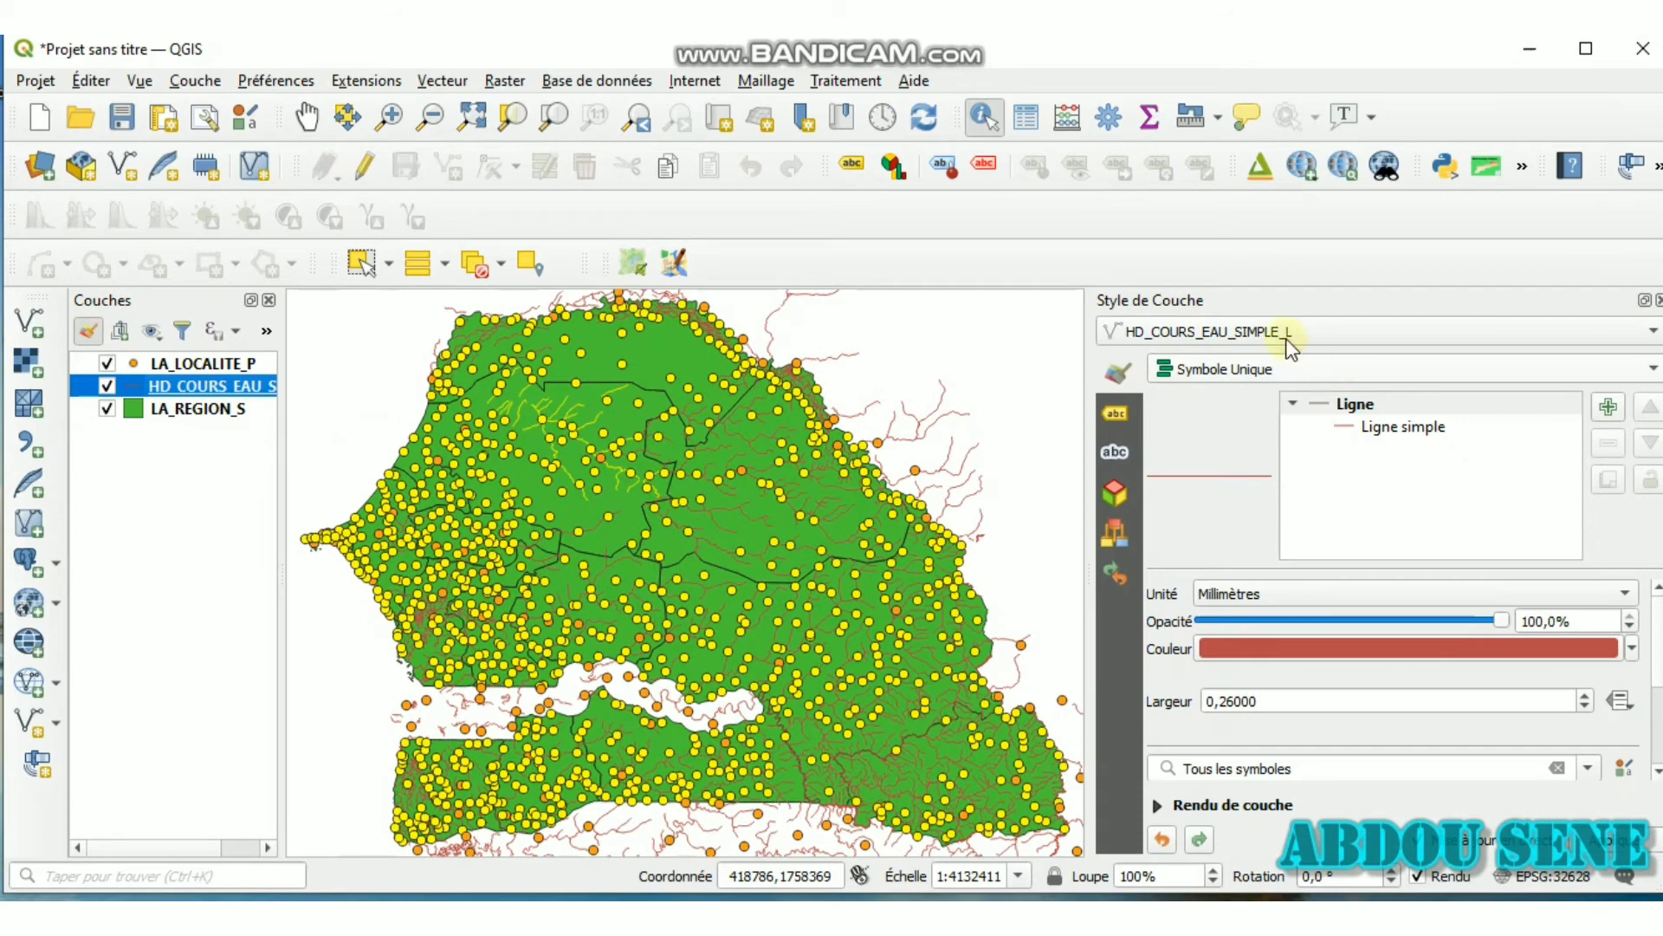
{"action": "left_click", "coordinate": [1291, 367]}
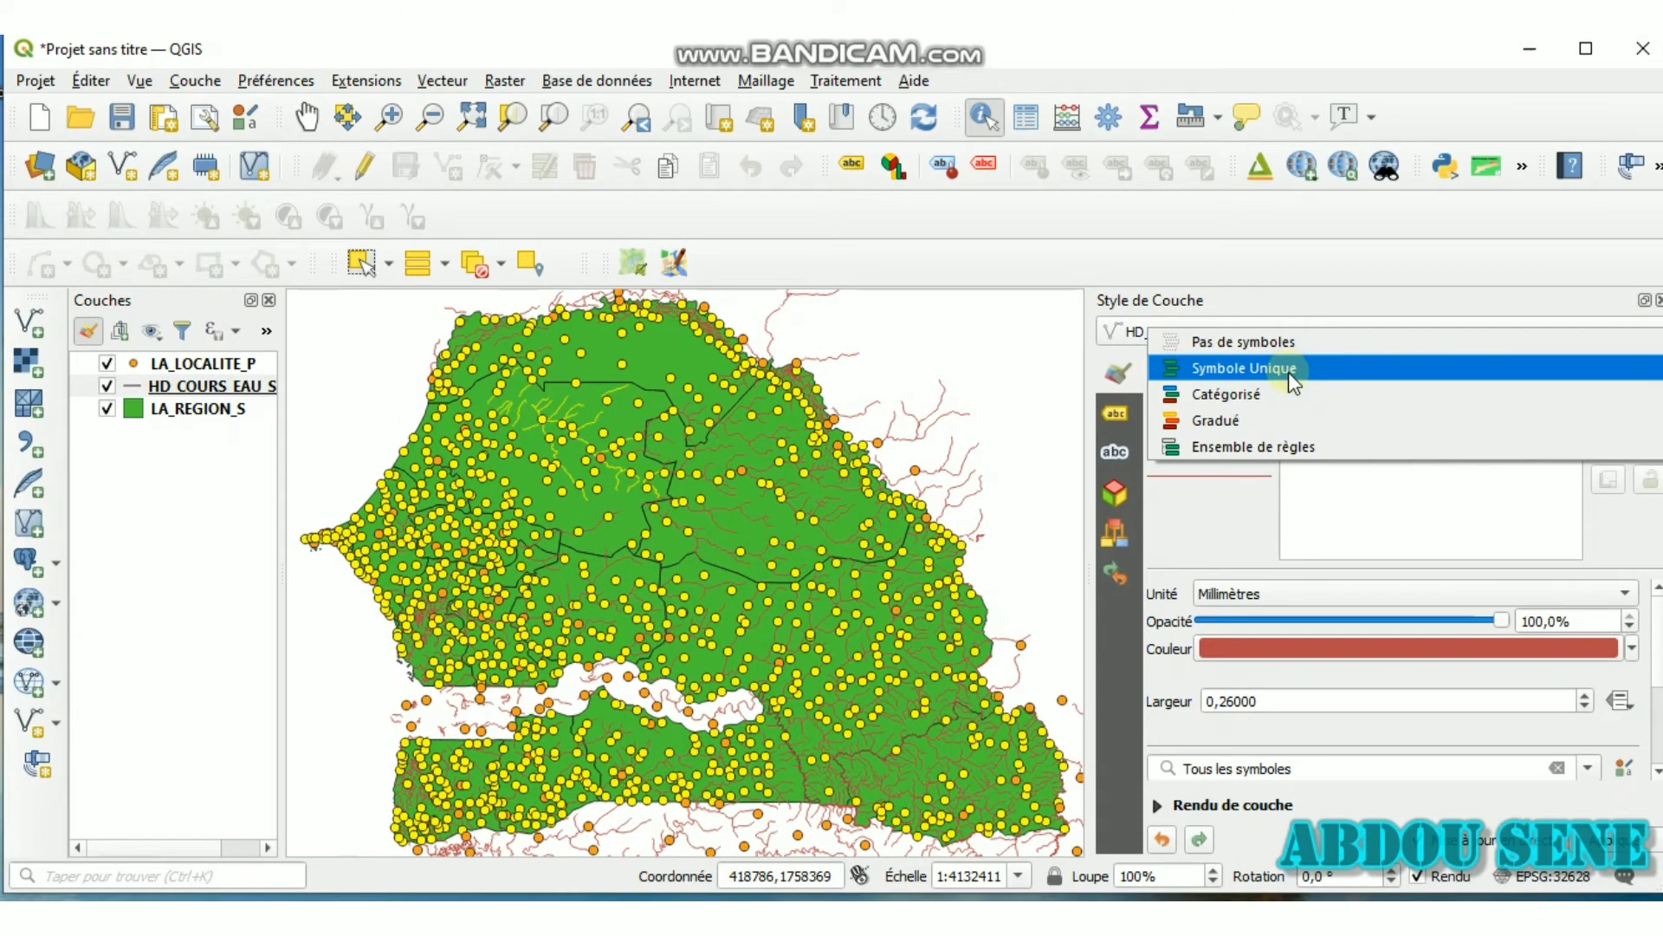
{"action": "left_click", "coordinate": [1277, 420]}
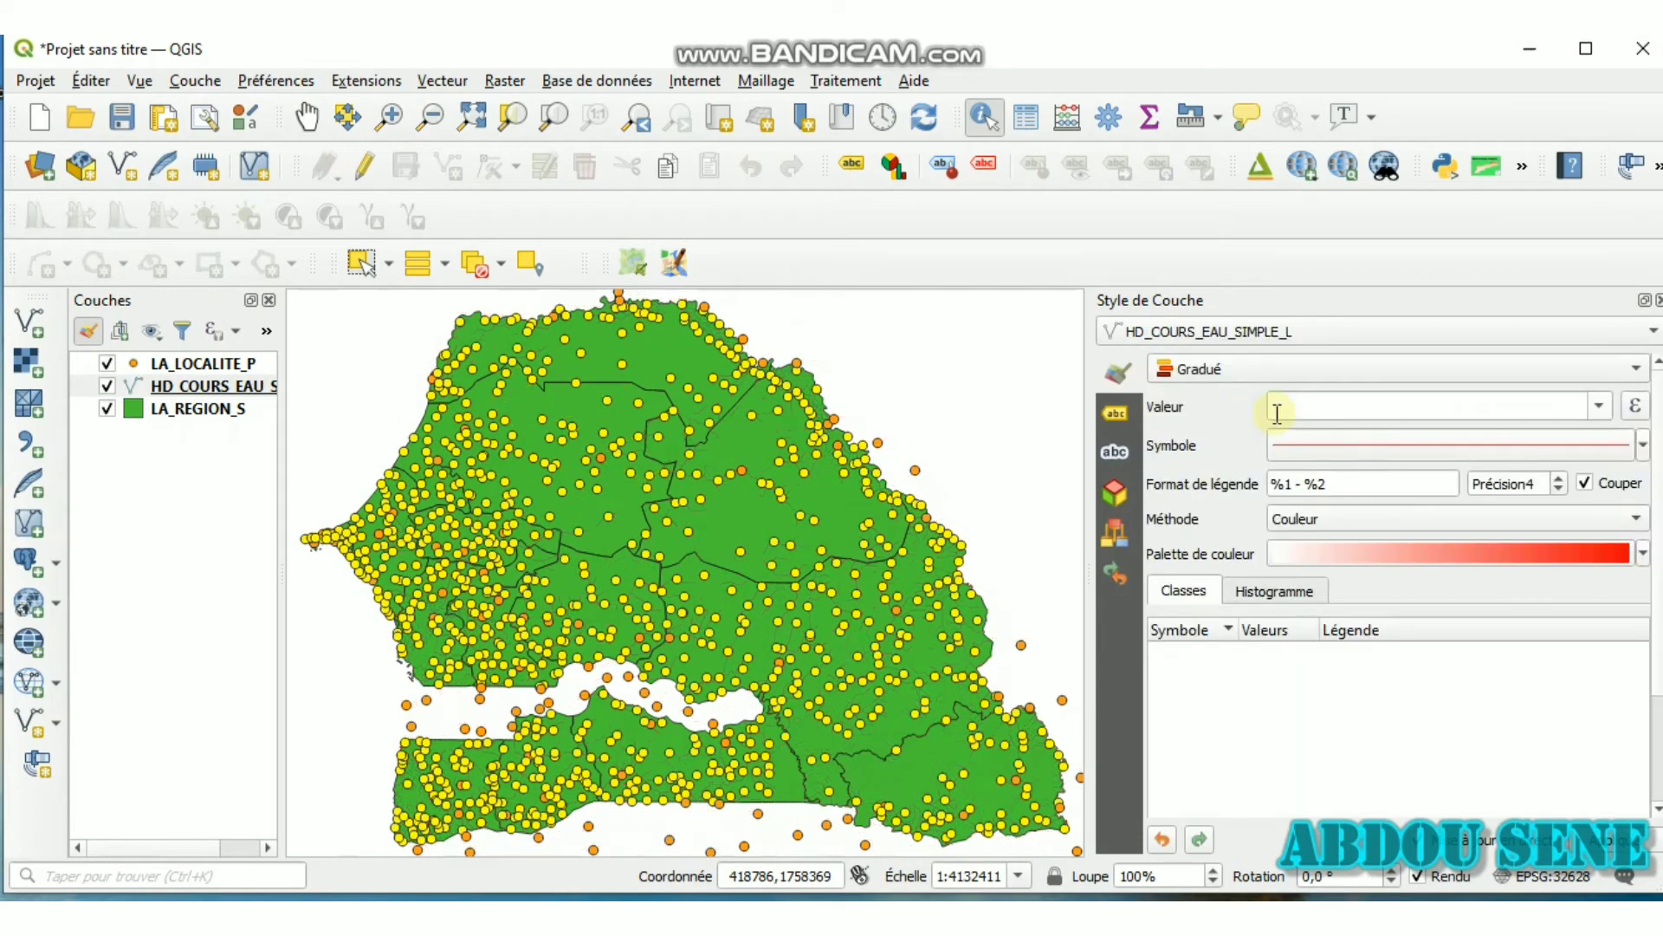
{"action": "left_click", "coordinate": [1308, 519]}
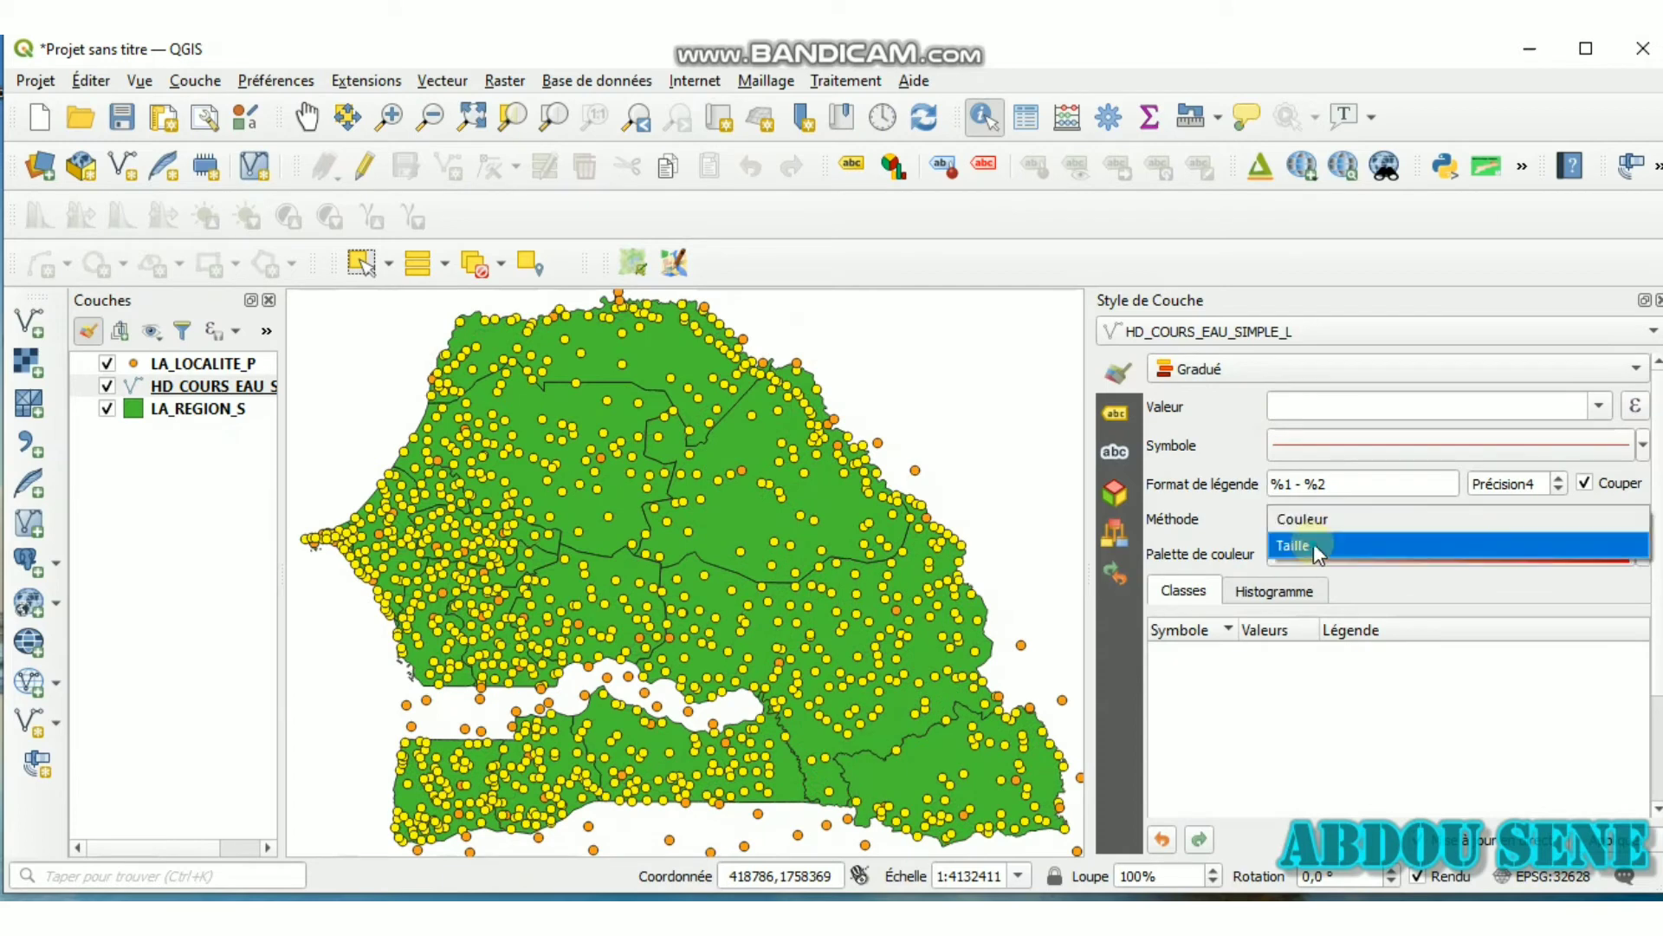
{"action": "left_click", "coordinate": [1308, 545]}
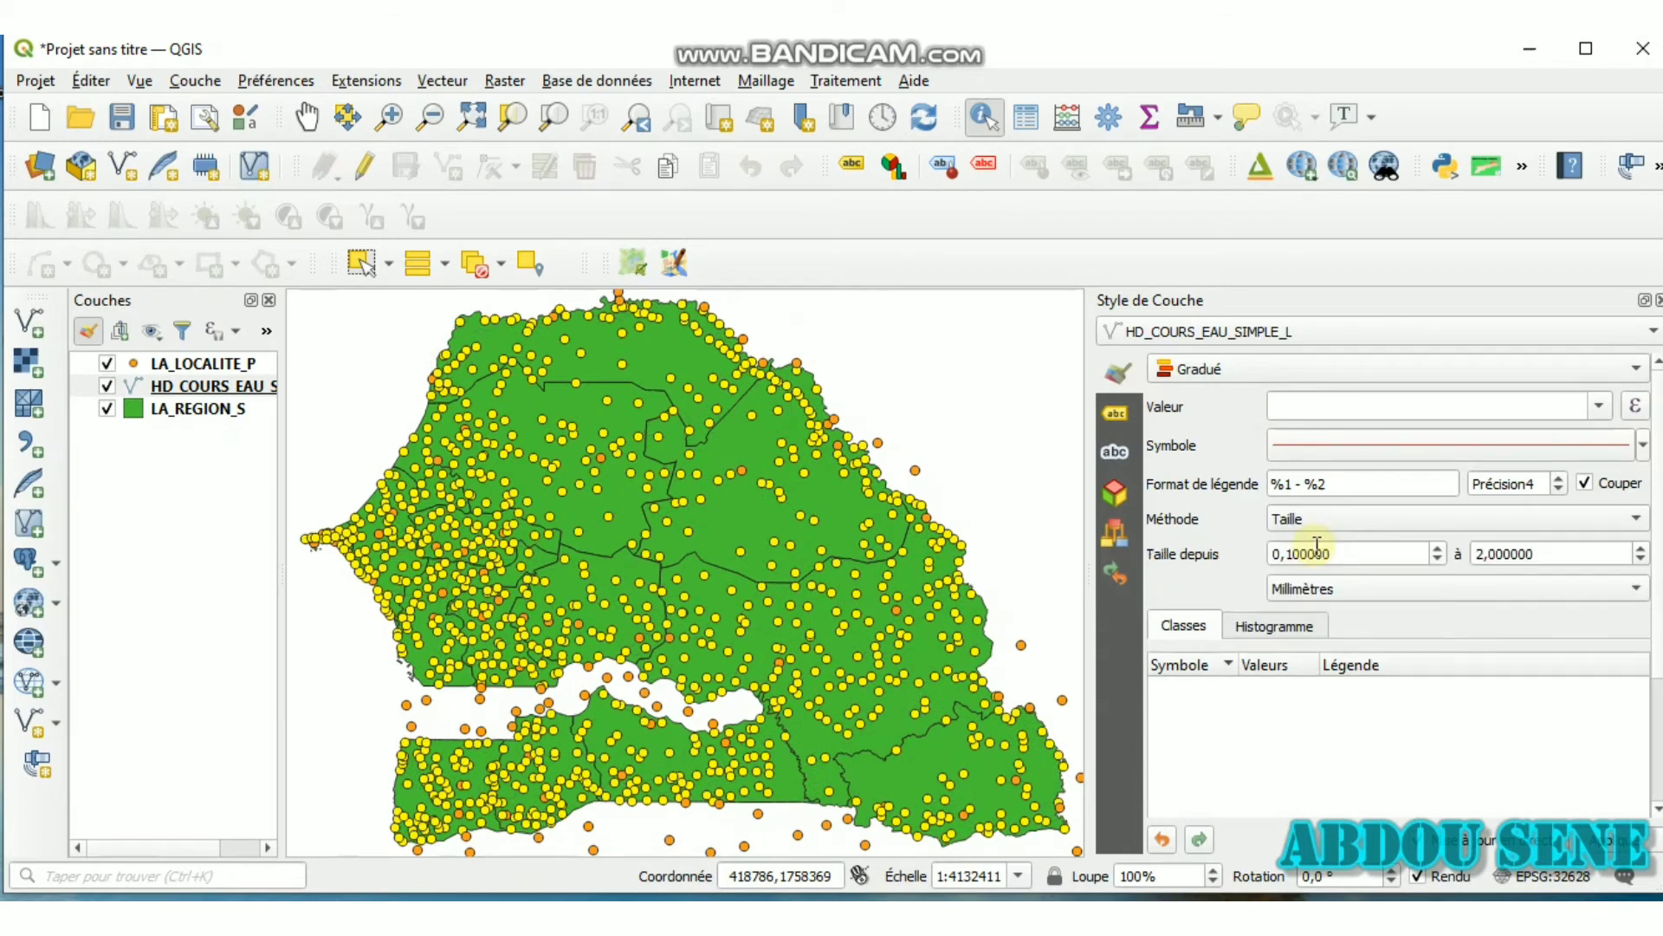
Set the watercourse line symbol's color to blue and the maximum graduated size to 0.6 mm
{"action": "left_click", "coordinate": [1642, 446]}
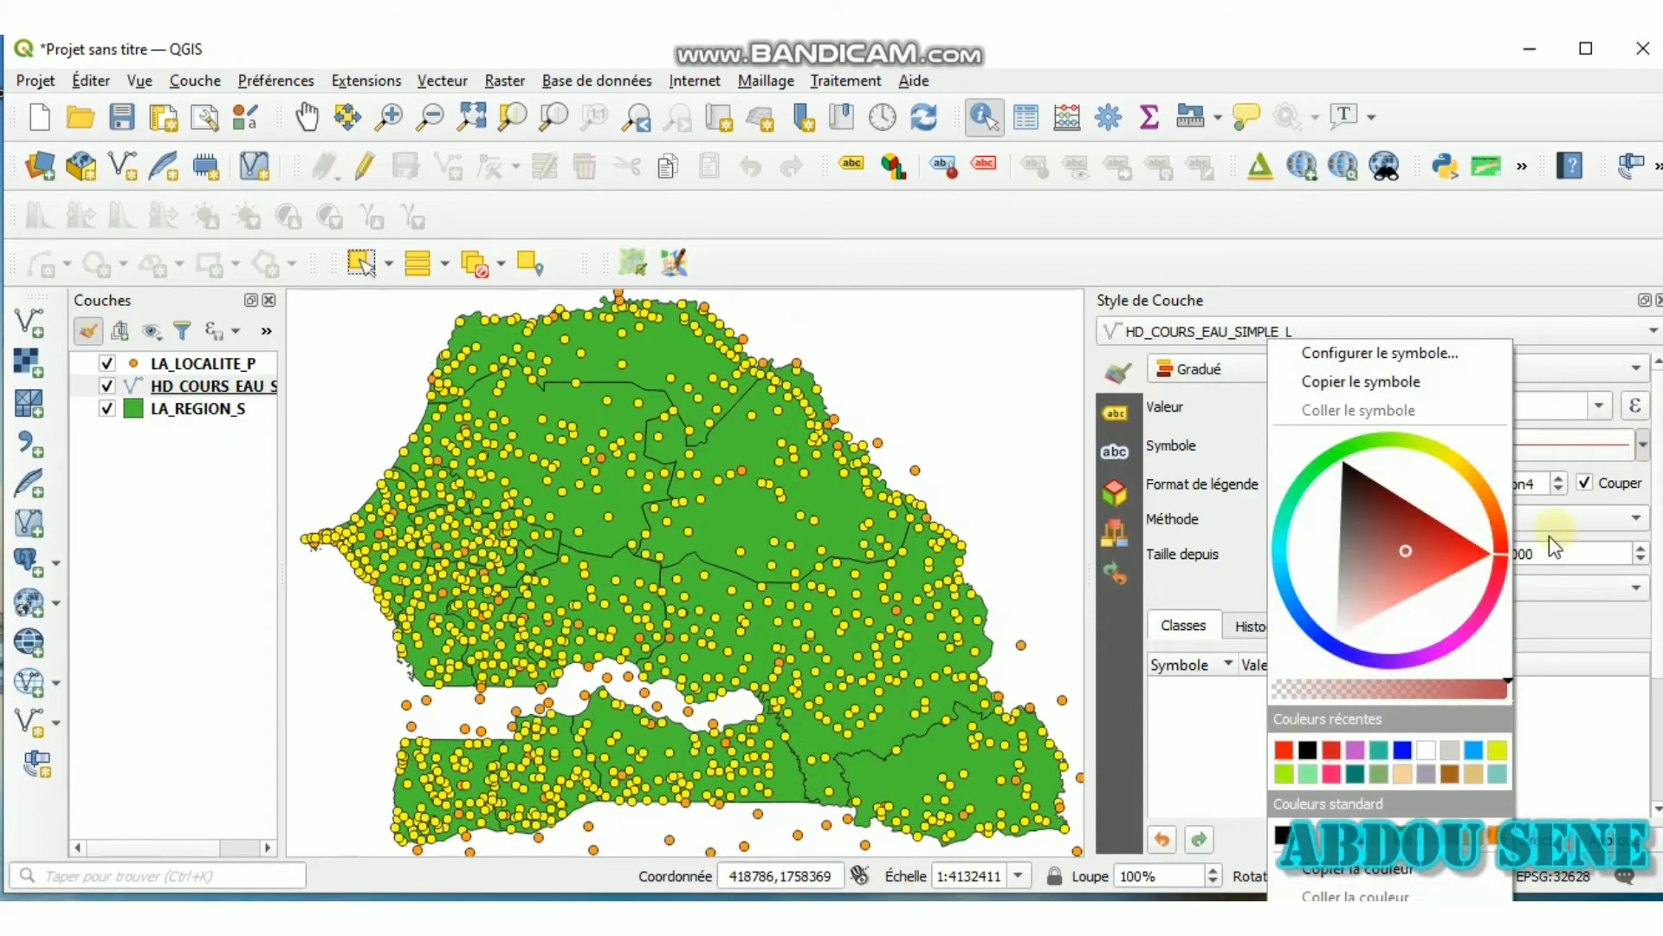
{"action": "left_click", "coordinate": [1402, 751]}
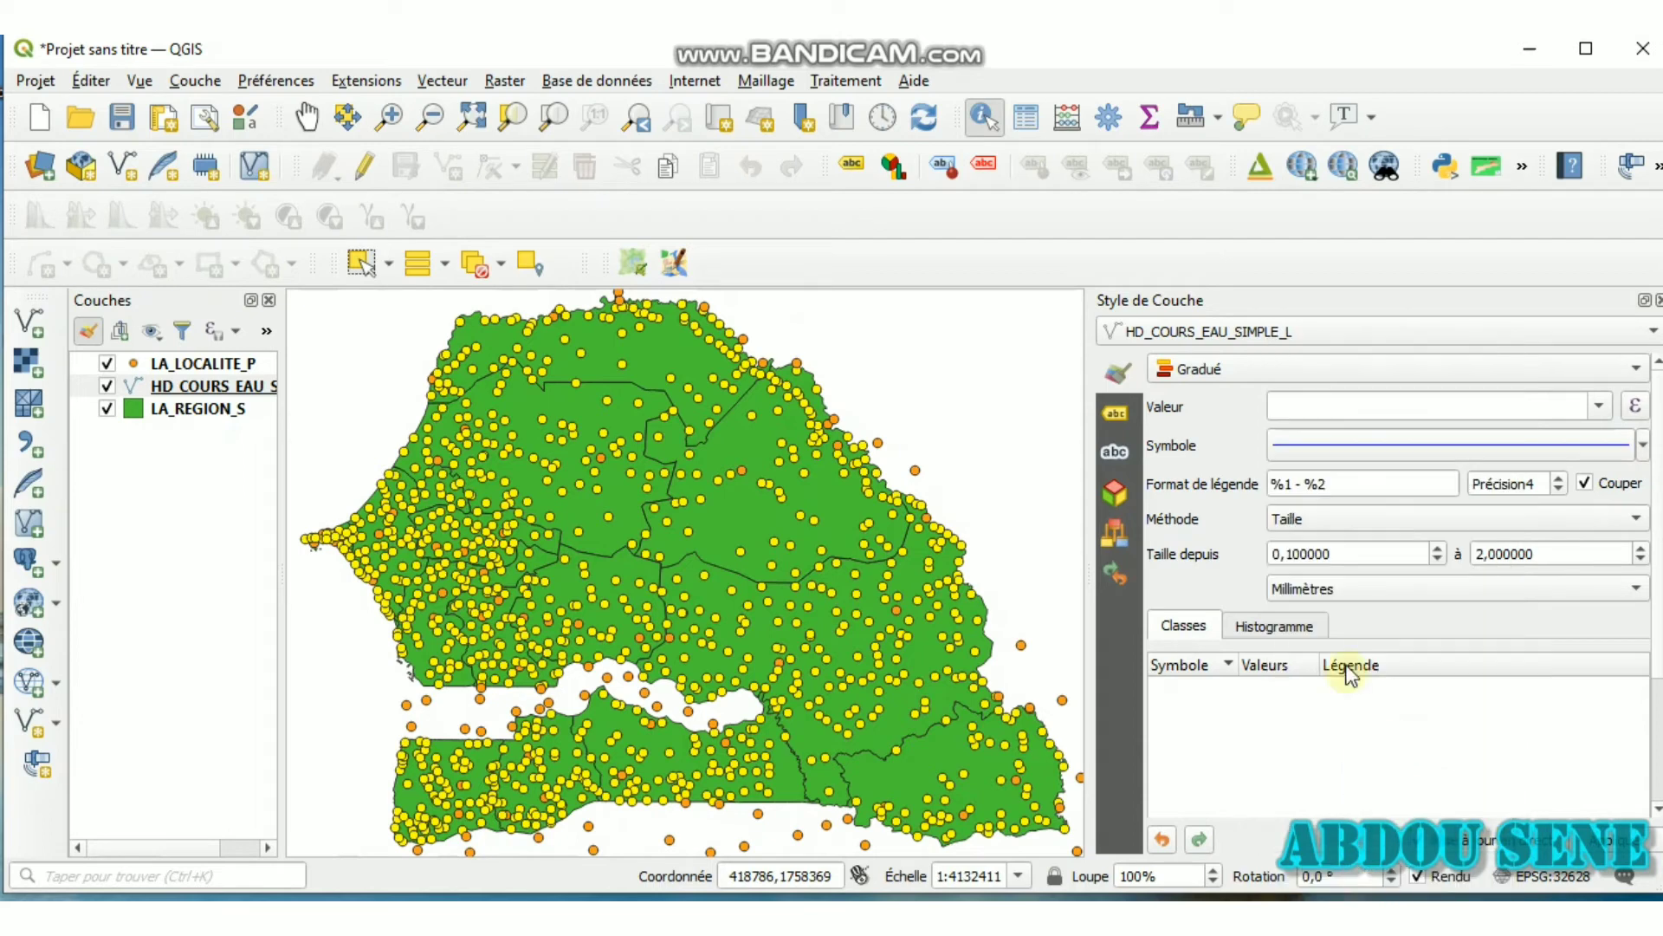
{"action": "left_click", "coordinate": [1640, 560]}
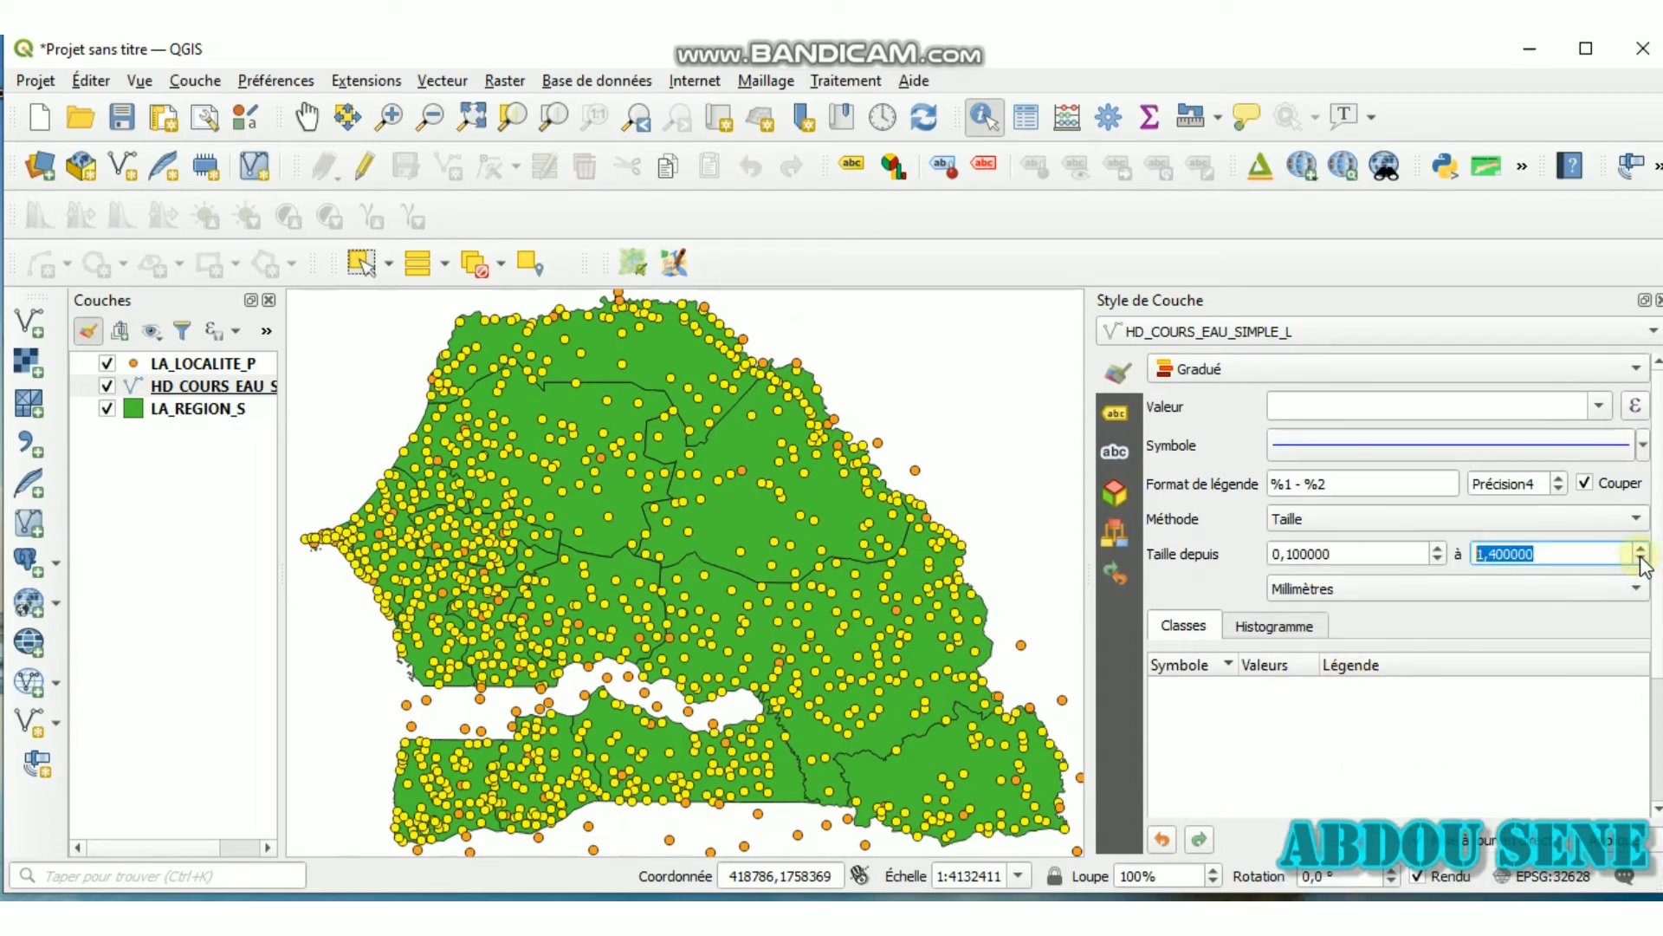
{"action": "left_click", "coordinate": [1640, 560]}
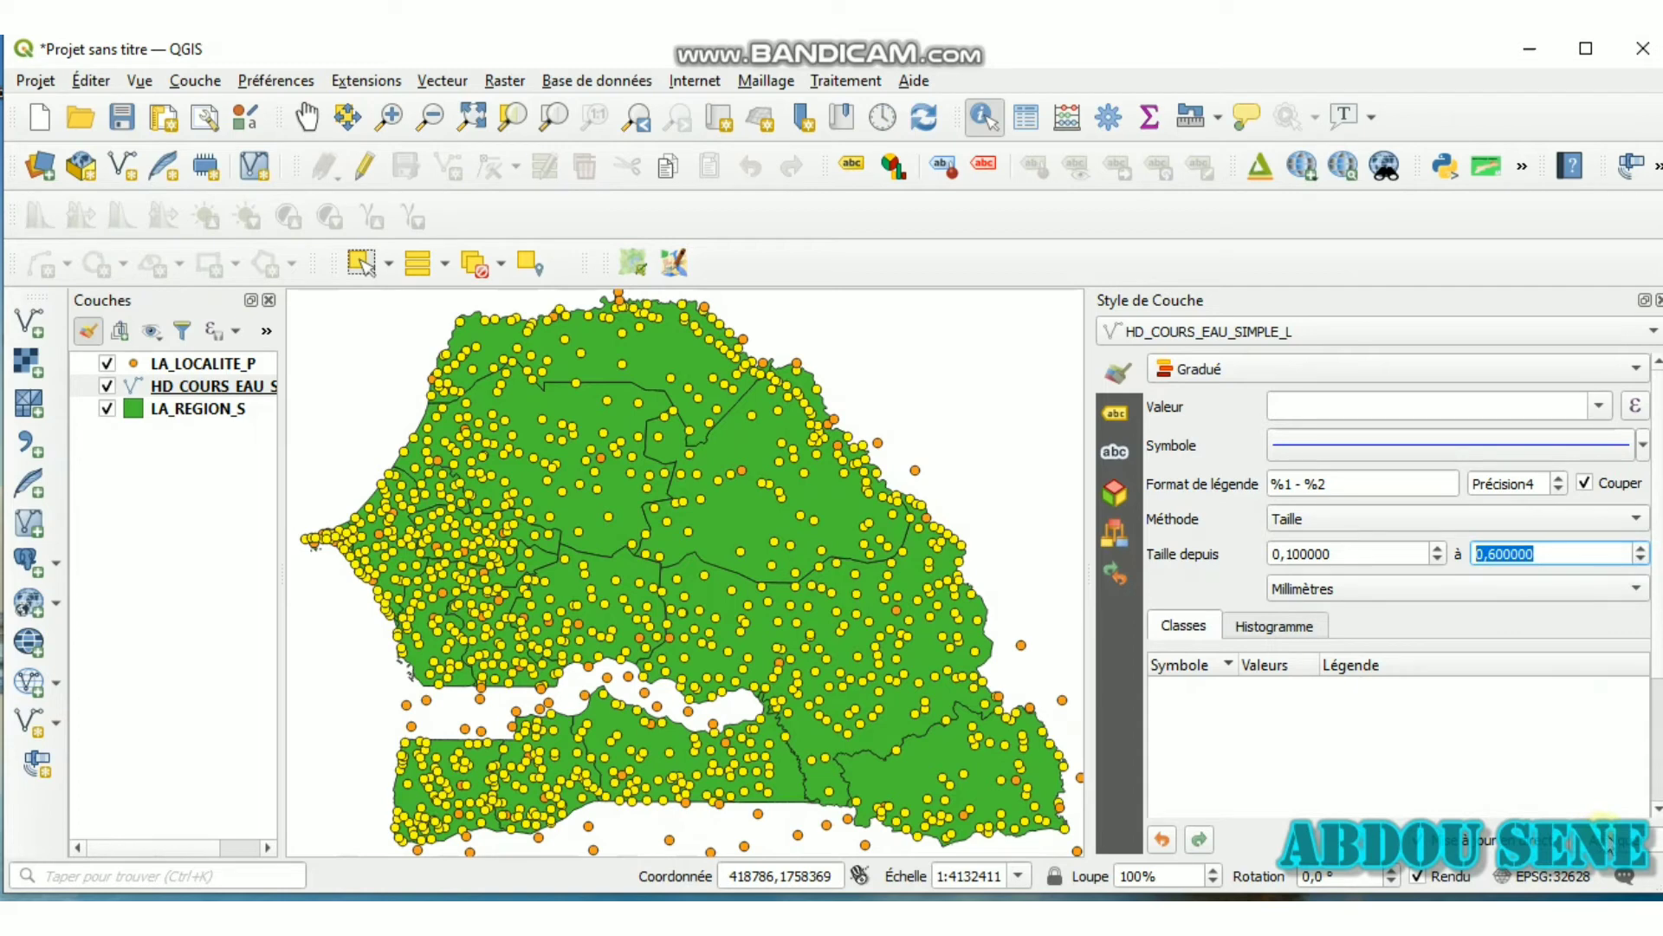
Use the PERMANENCE field as the watercourse value and classify it into five equal-interval classes
{"action": "scroll", "coordinate": [1200, 658], "scroll_direction": "down", "scroll_amount": 3}
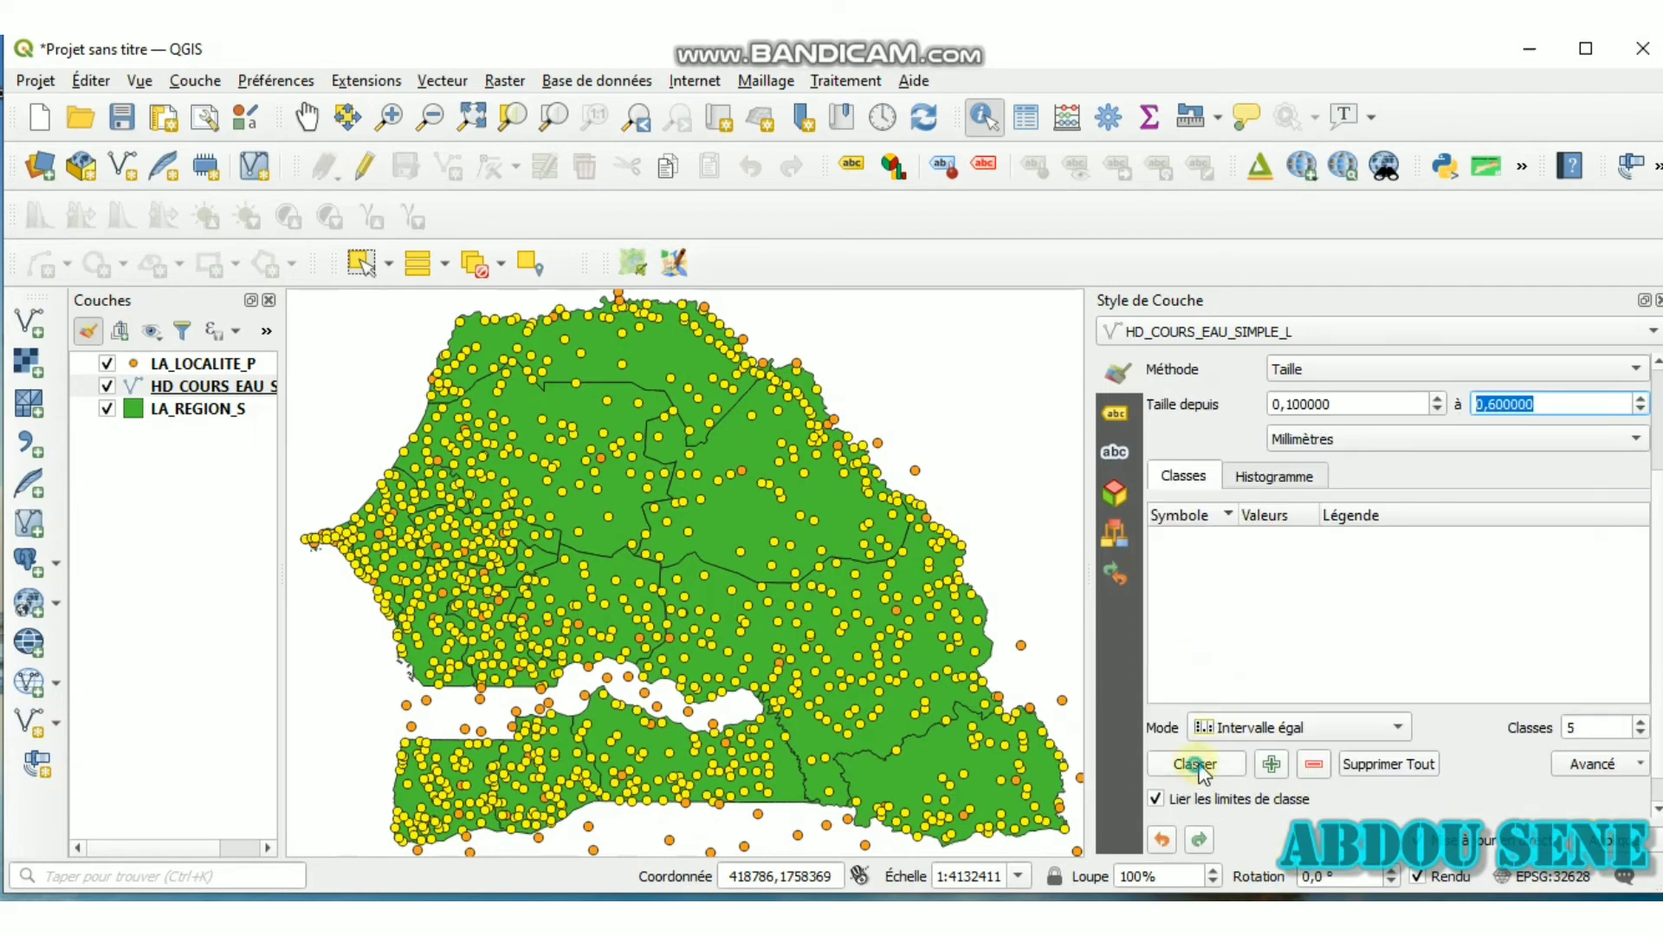
{"action": "left_click", "coordinate": [1201, 765]}
{"action": "scroll", "coordinate": [1257, 475], "scroll_direction": "up", "scroll_amount": 3}
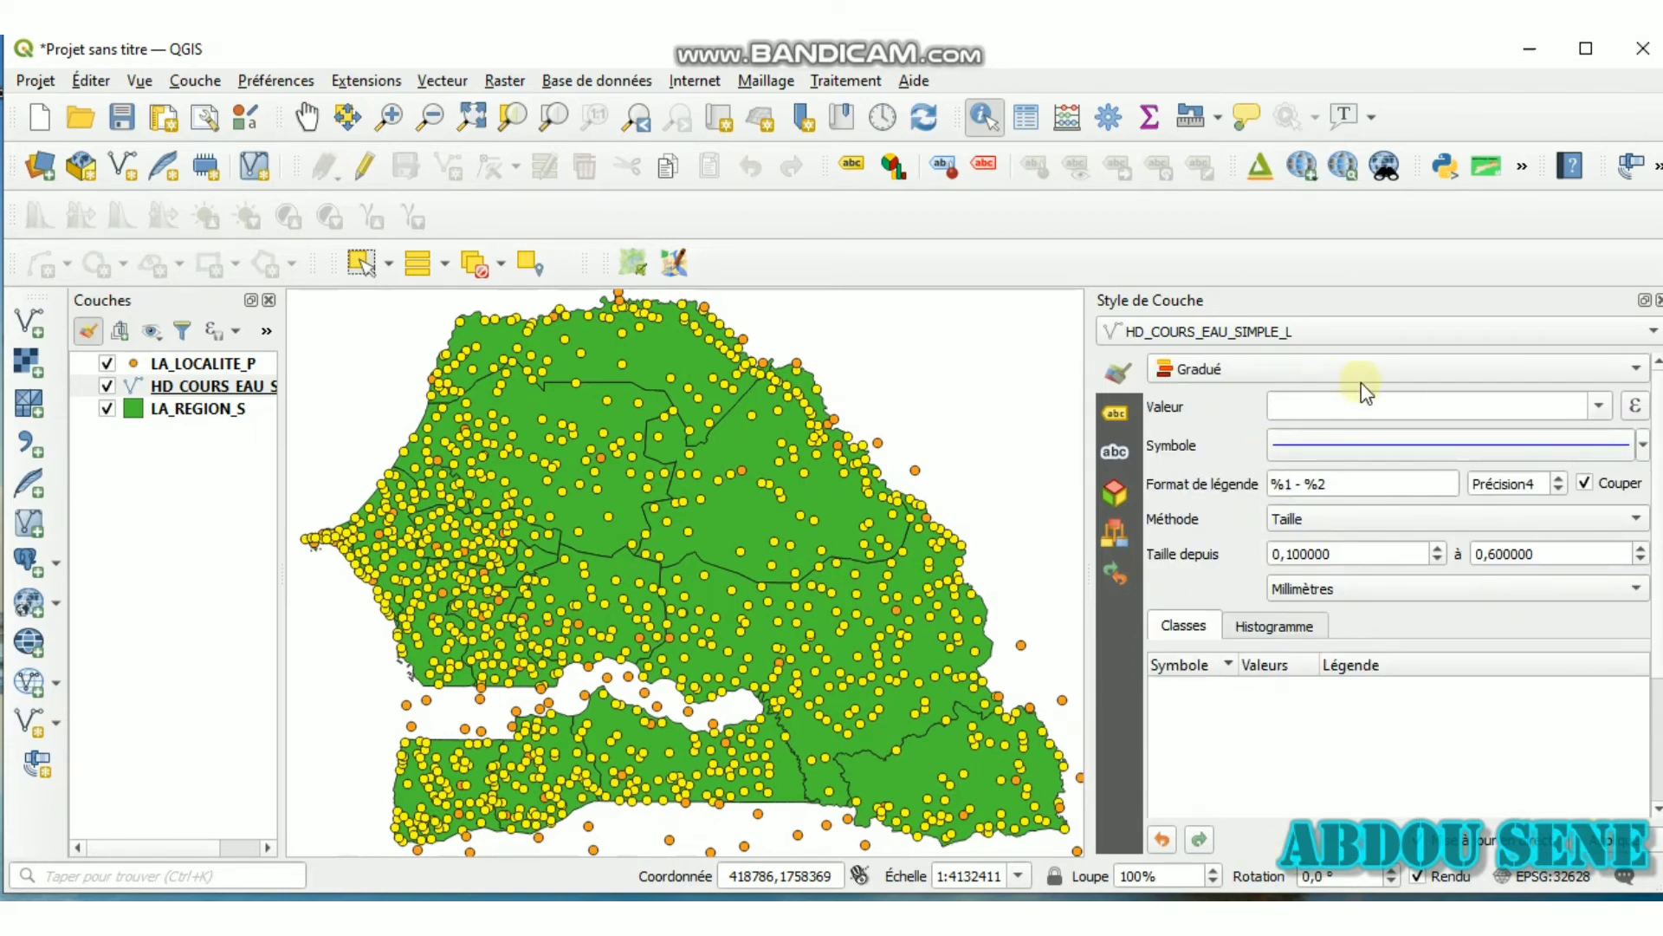
{"action": "left_click", "coordinate": [1599, 406]}
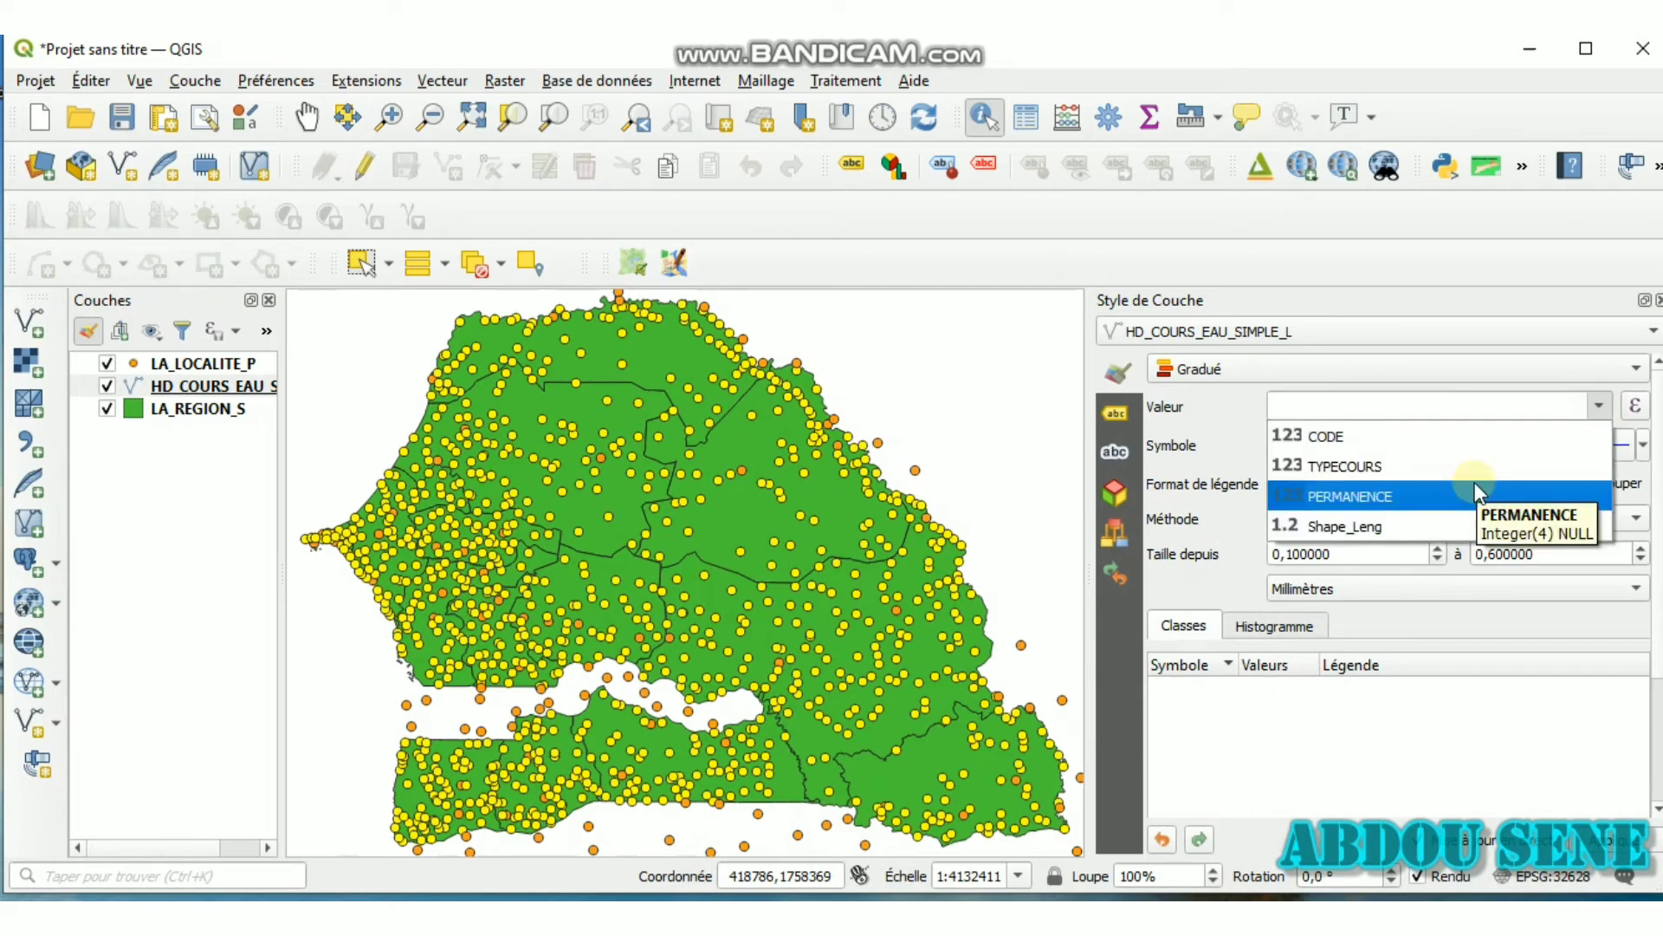
{"action": "left_click", "coordinate": [1384, 489]}
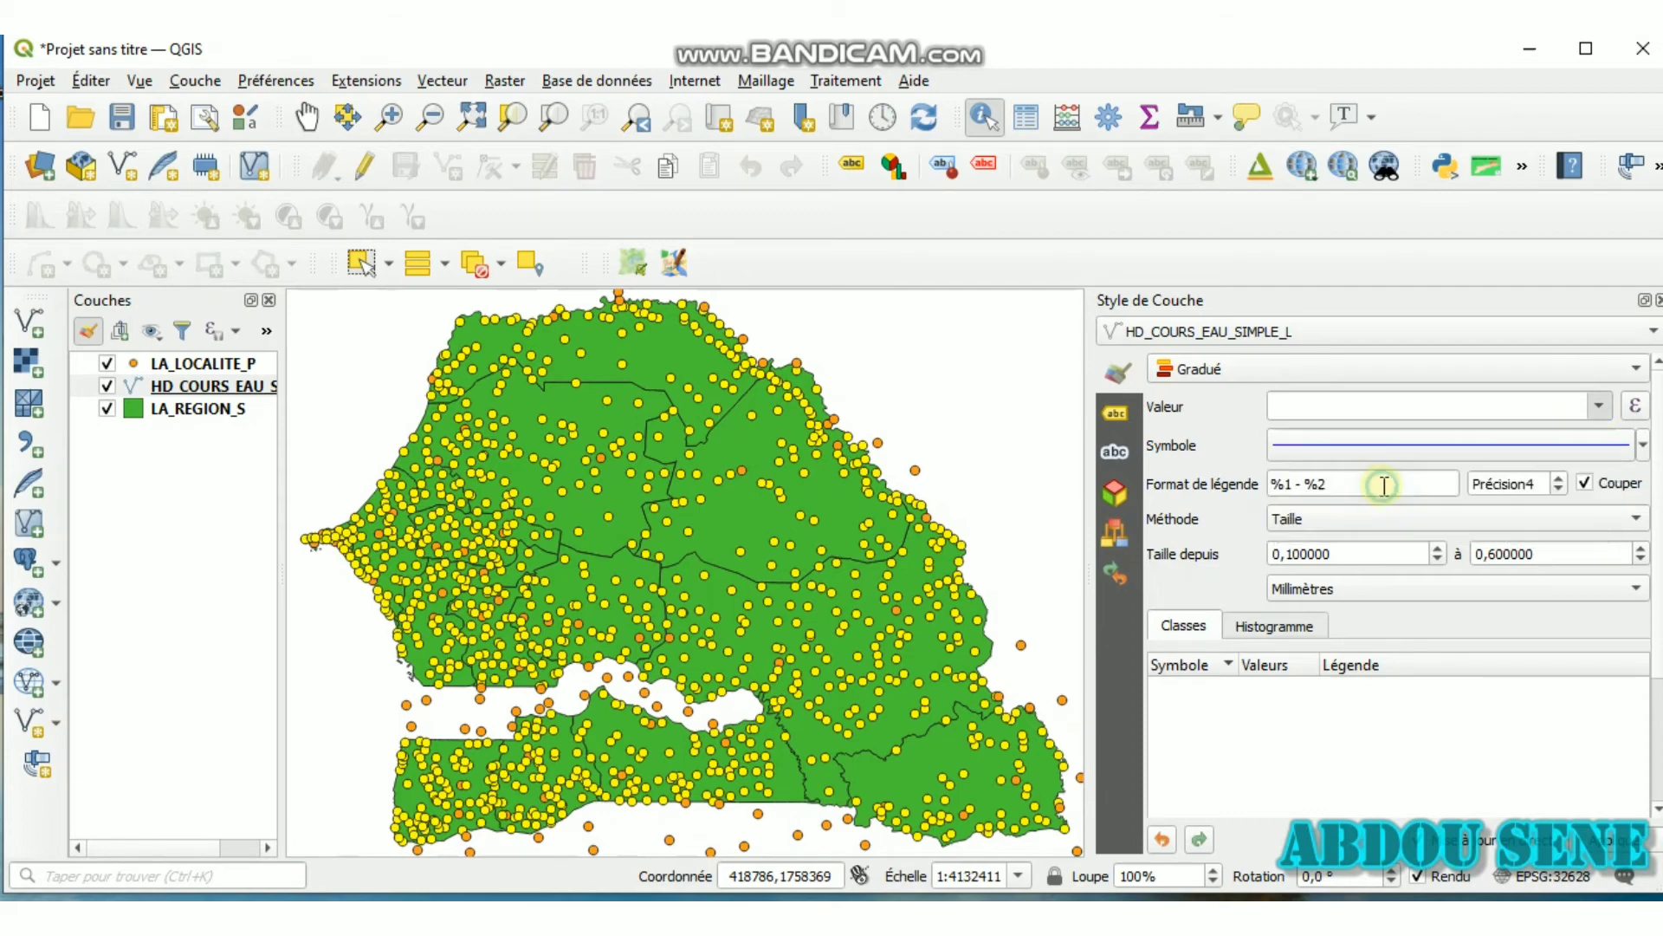
{"action": "scroll", "coordinate": [1383, 485], "scroll_direction": "down", "scroll_amount": 4}
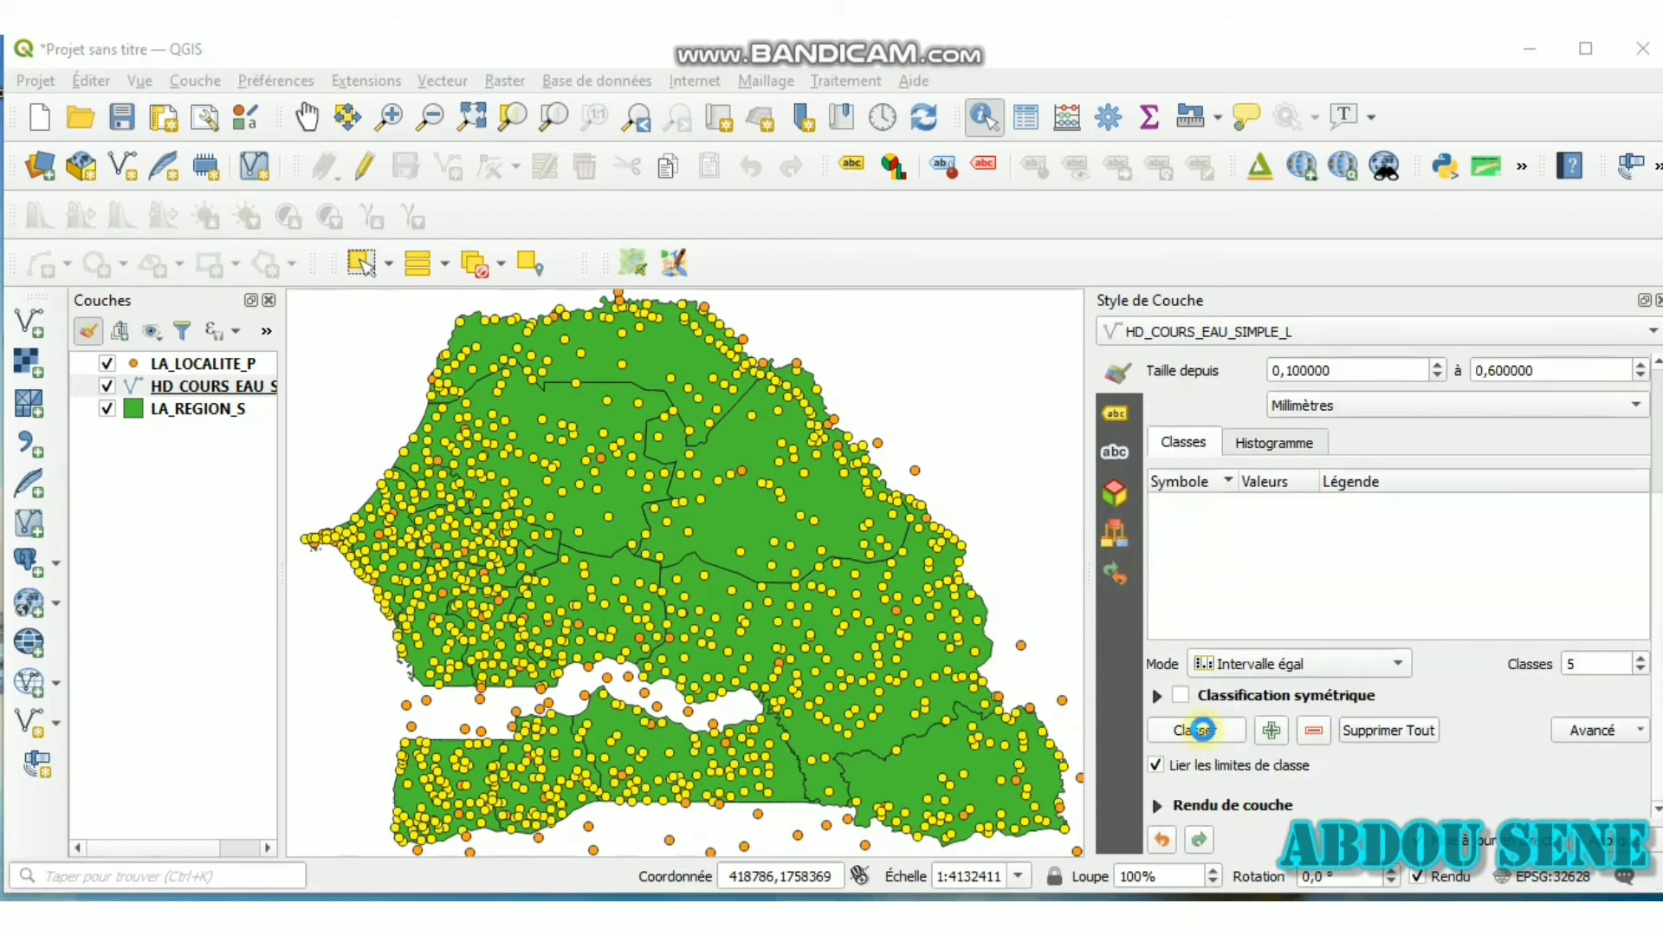
{"action": "left_click", "coordinate": [1195, 730]}
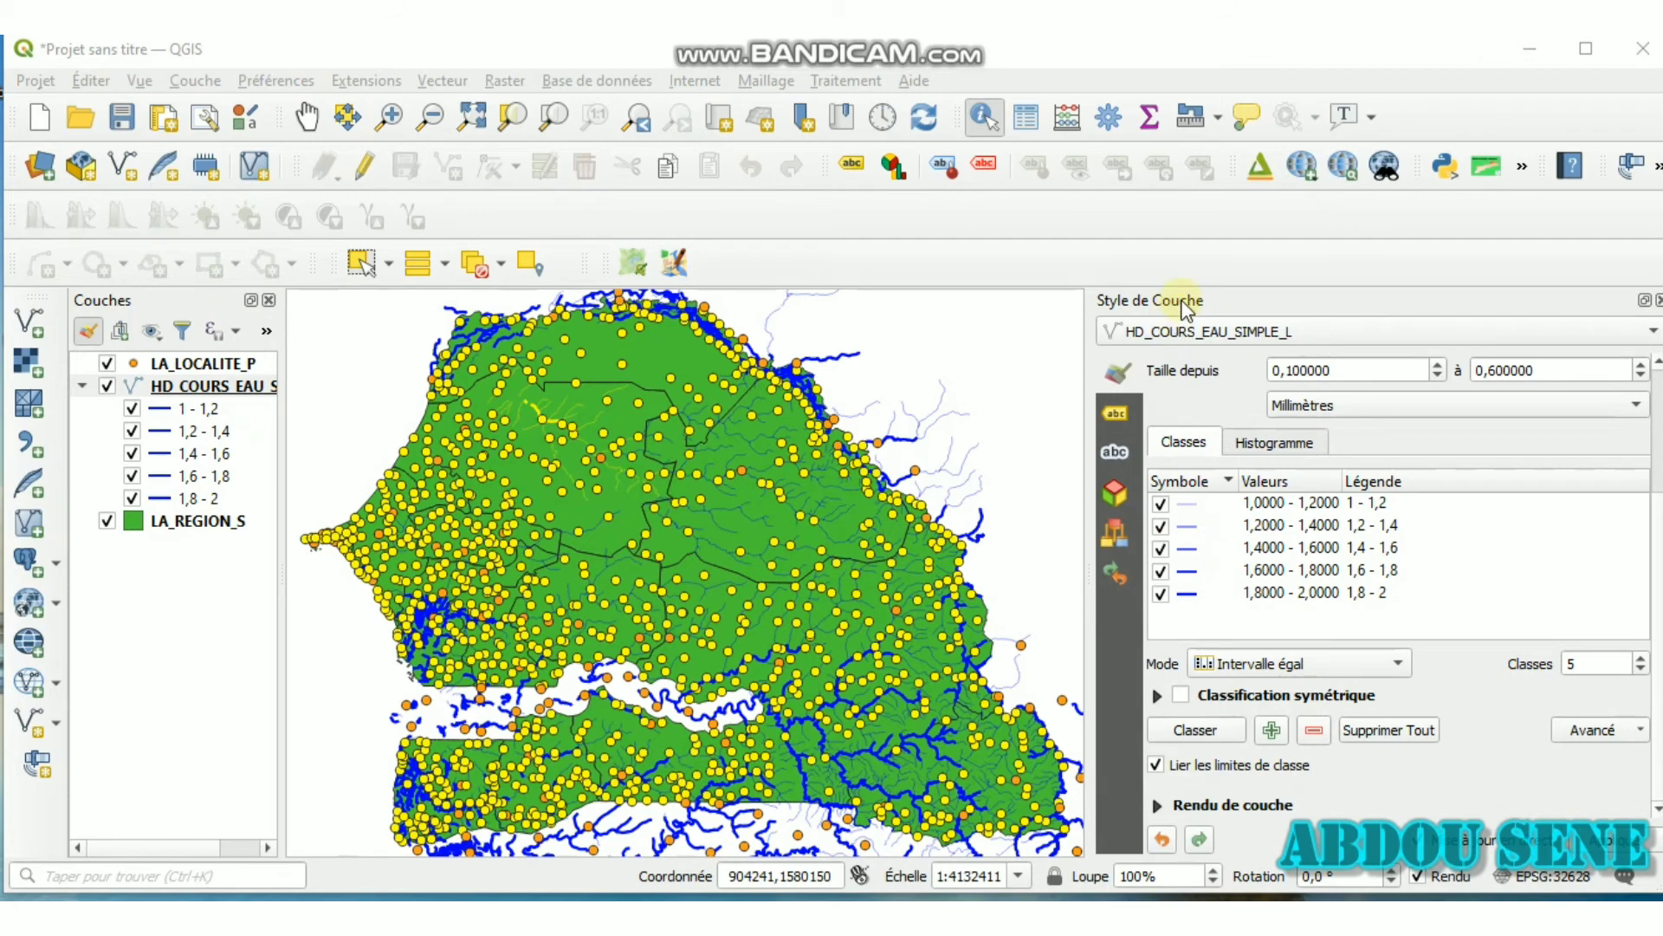
Select the region layer and try another fill style on its simple fill
{"action": "left_click", "coordinate": [231, 526]}
{"action": "left_click", "coordinate": [222, 520]}
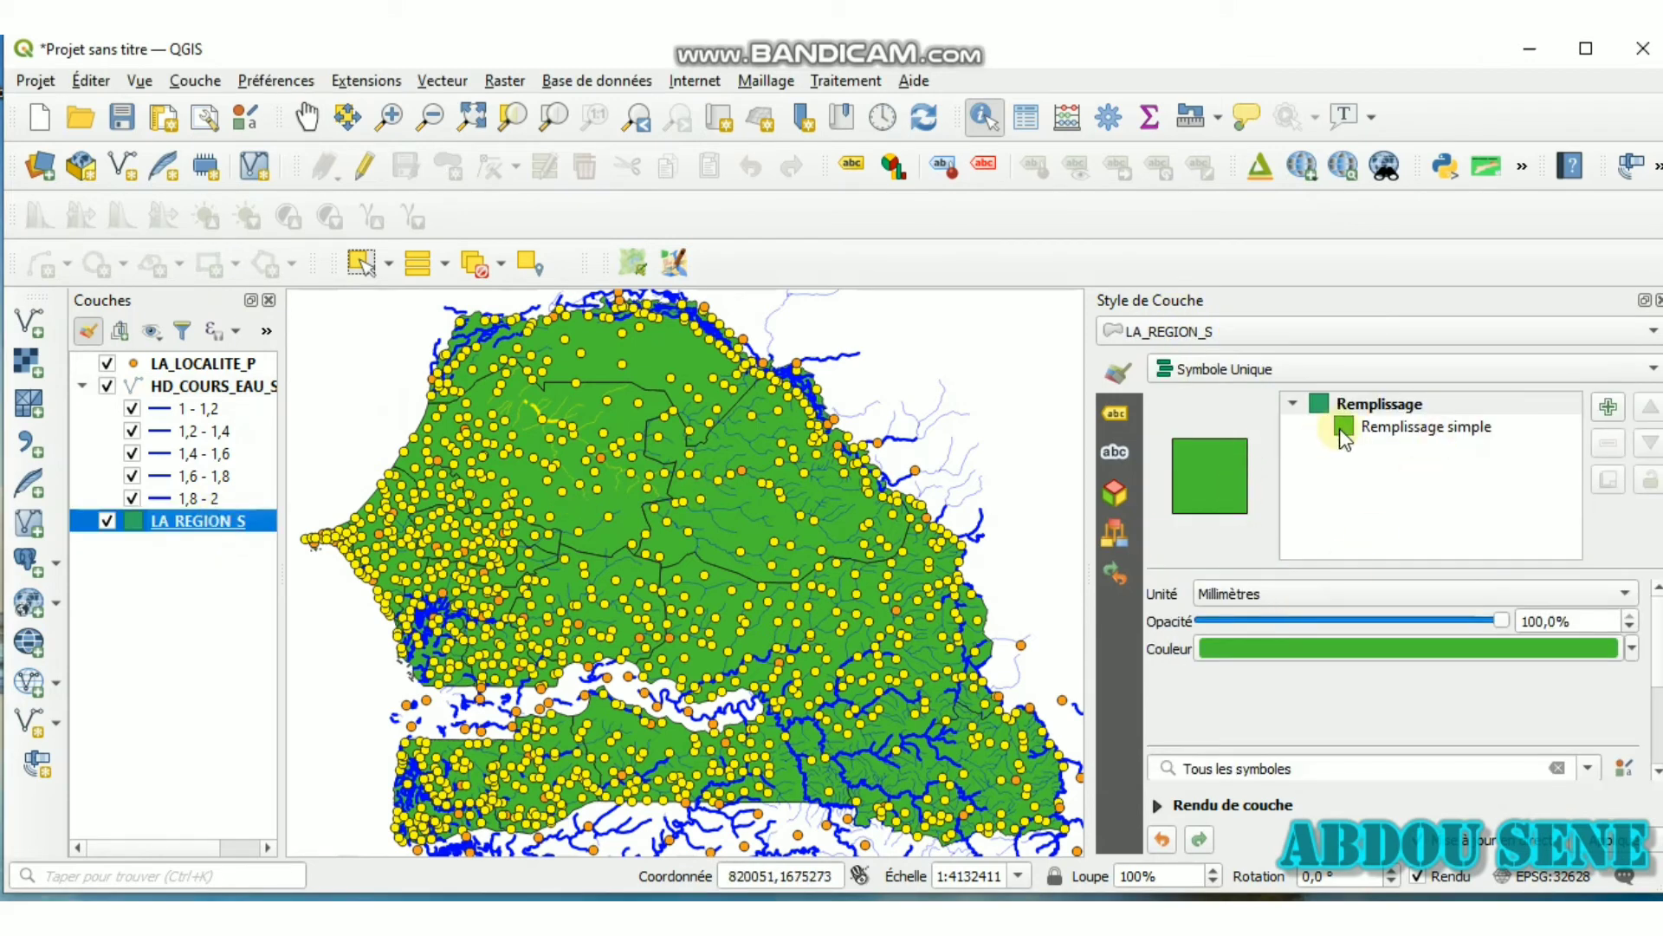
{"action": "left_click", "coordinate": [1356, 405]}
{"action": "left_click", "coordinate": [1376, 433]}
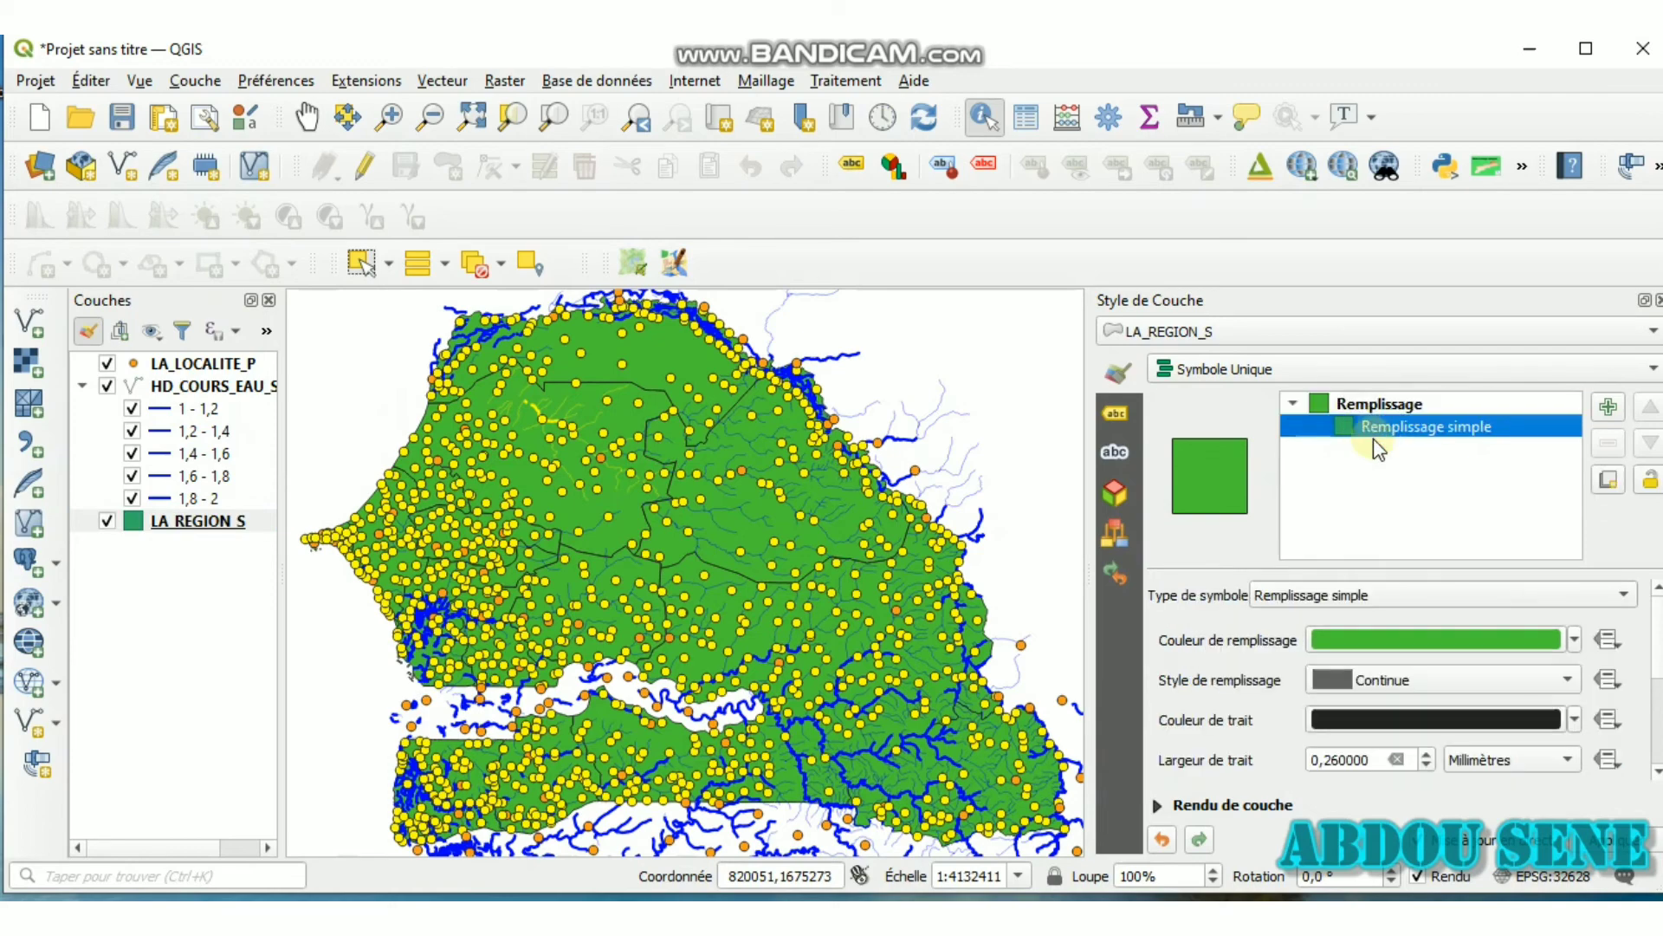
{"action": "left_click", "coordinate": [1403, 679]}
{"action": "left_click", "coordinate": [1429, 616]}
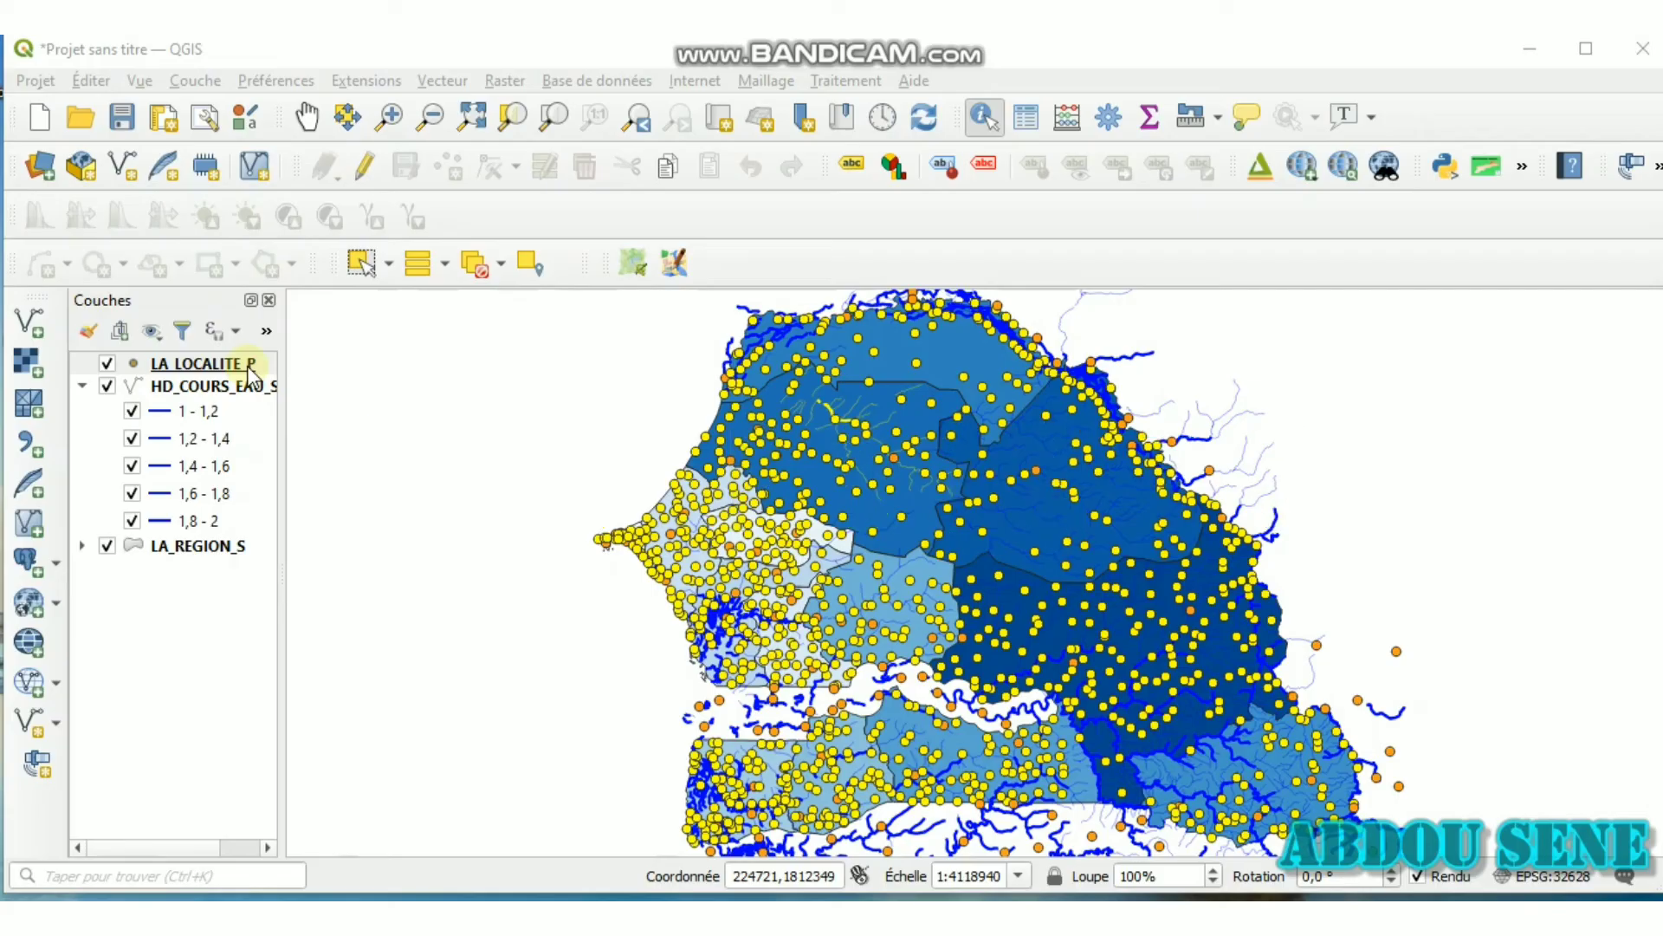
Examine the simple marker settings of the LA_LOCALITE_P layer in the styling panel, and close the panel
{"action": "left_click", "coordinate": [250, 366]}
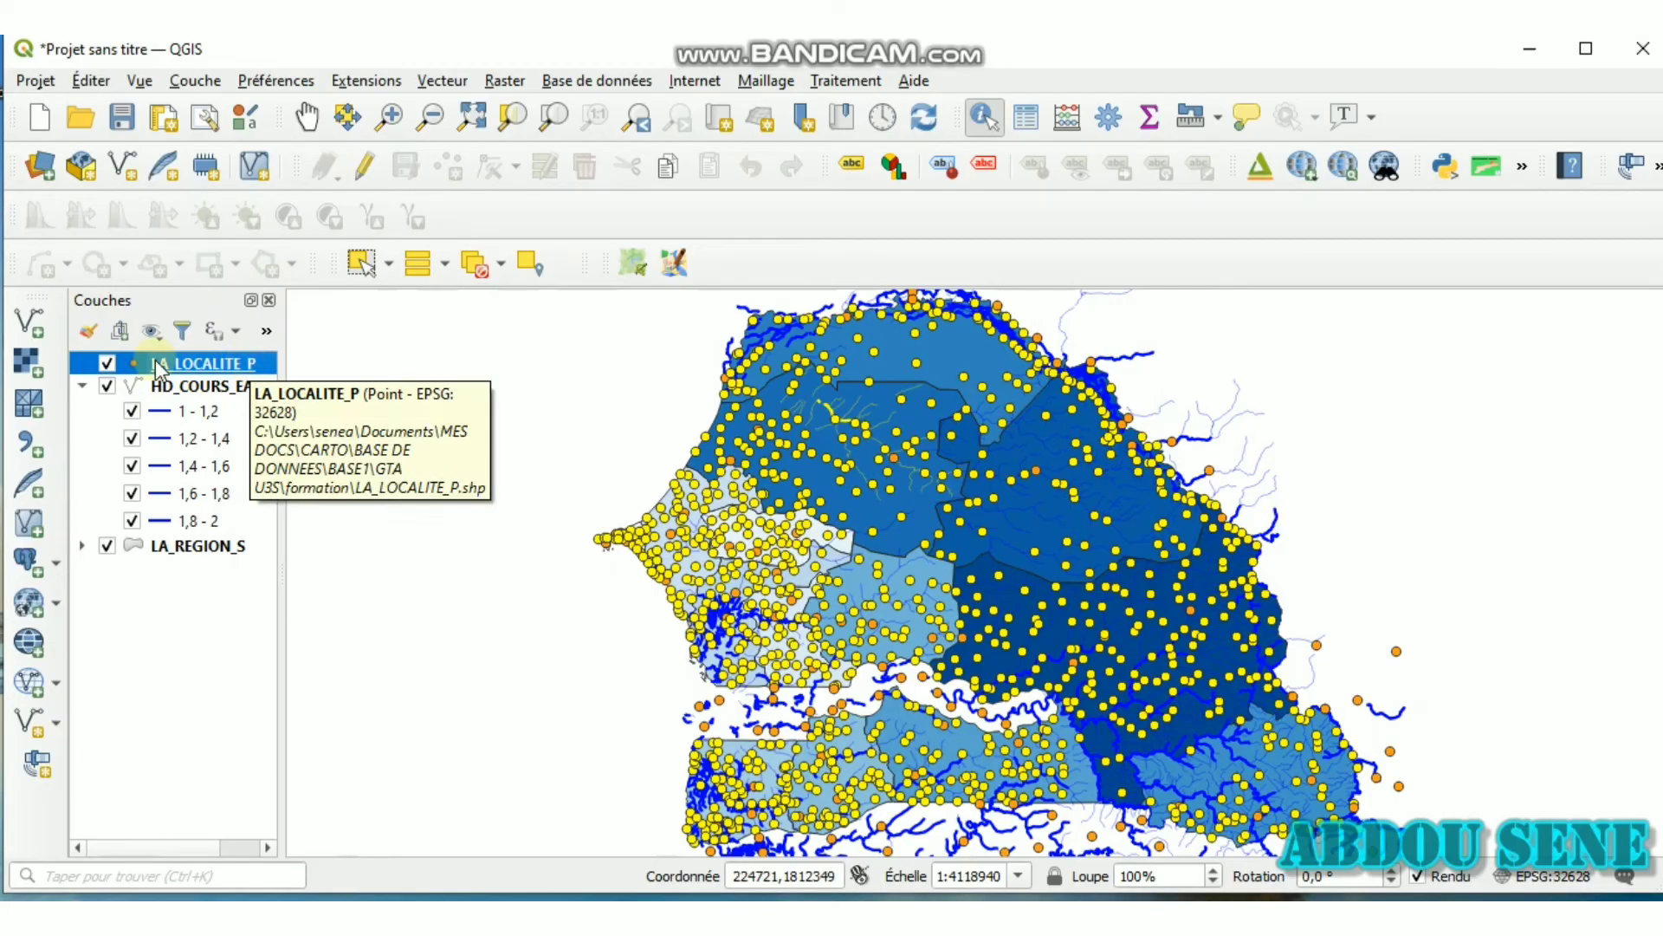
{"action": "left_click", "coordinate": [85, 331]}
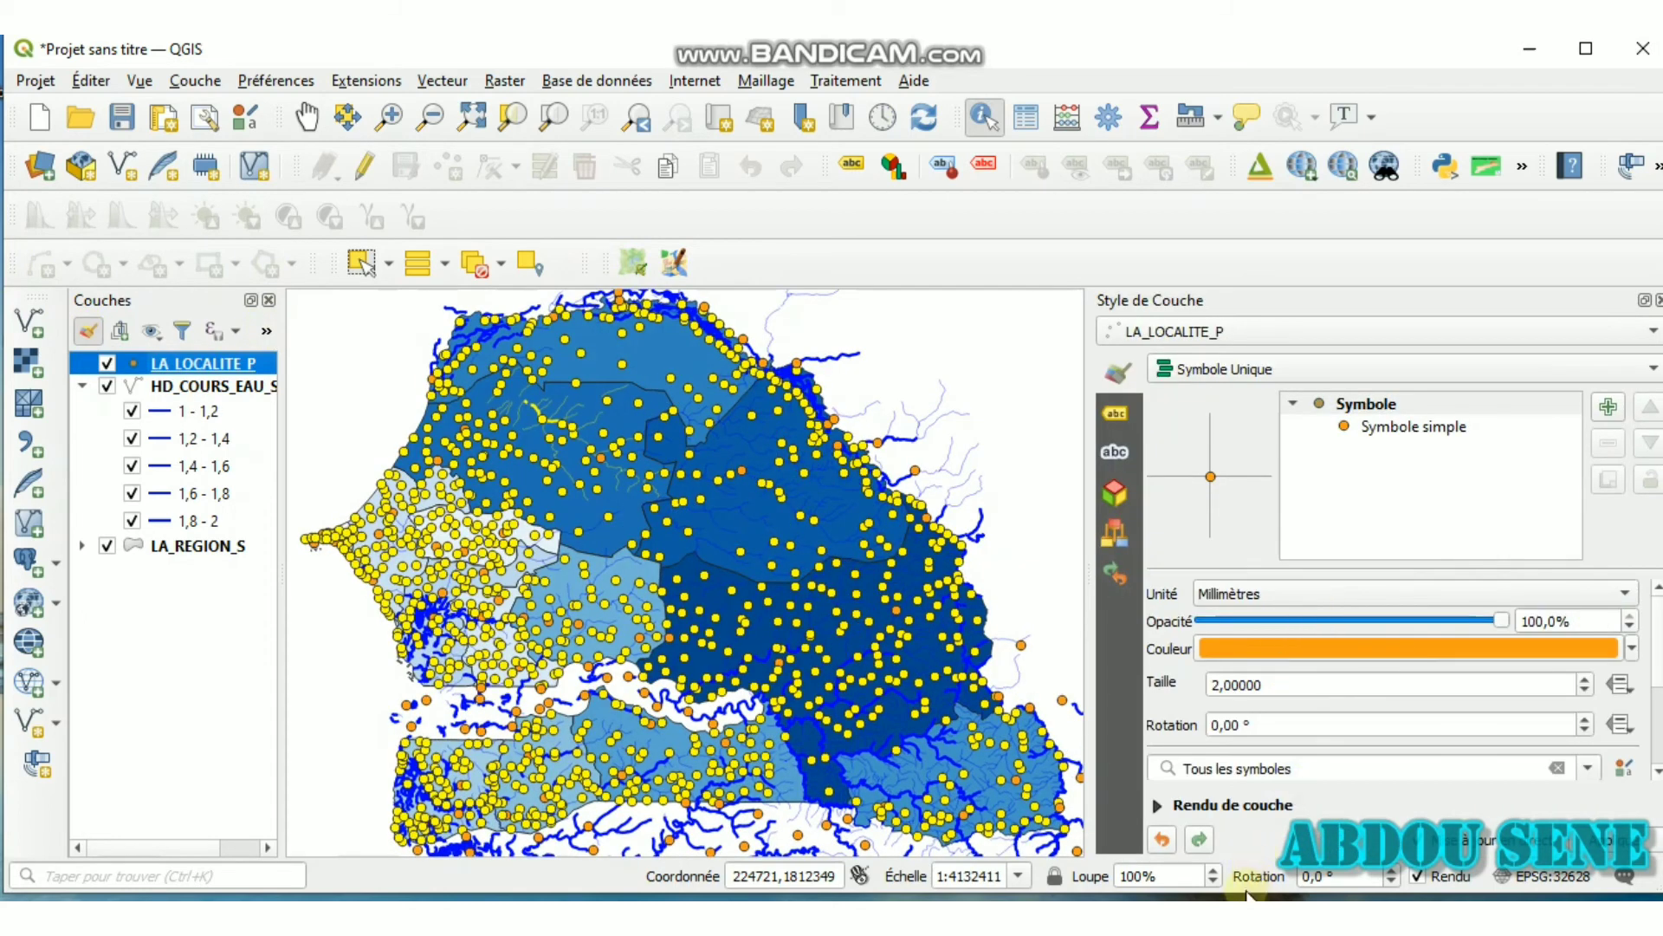
{"action": "scroll", "coordinate": [1248, 754], "scroll_direction": "down", "scroll_amount": 1}
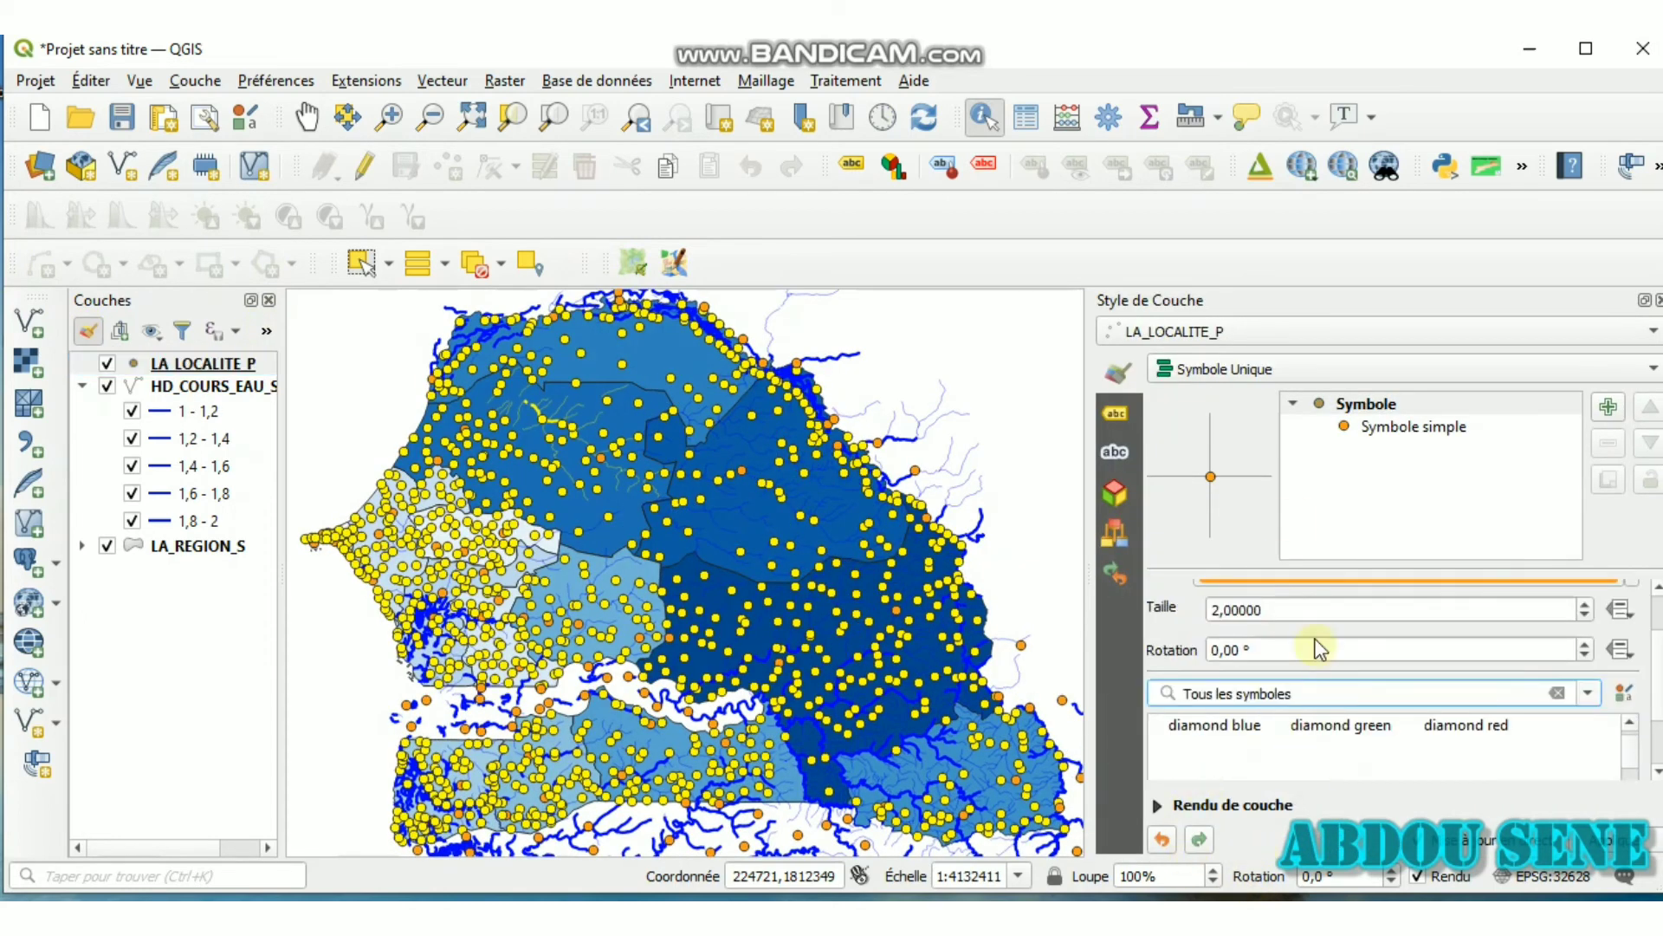
{"action": "left_click", "coordinate": [1419, 428]}
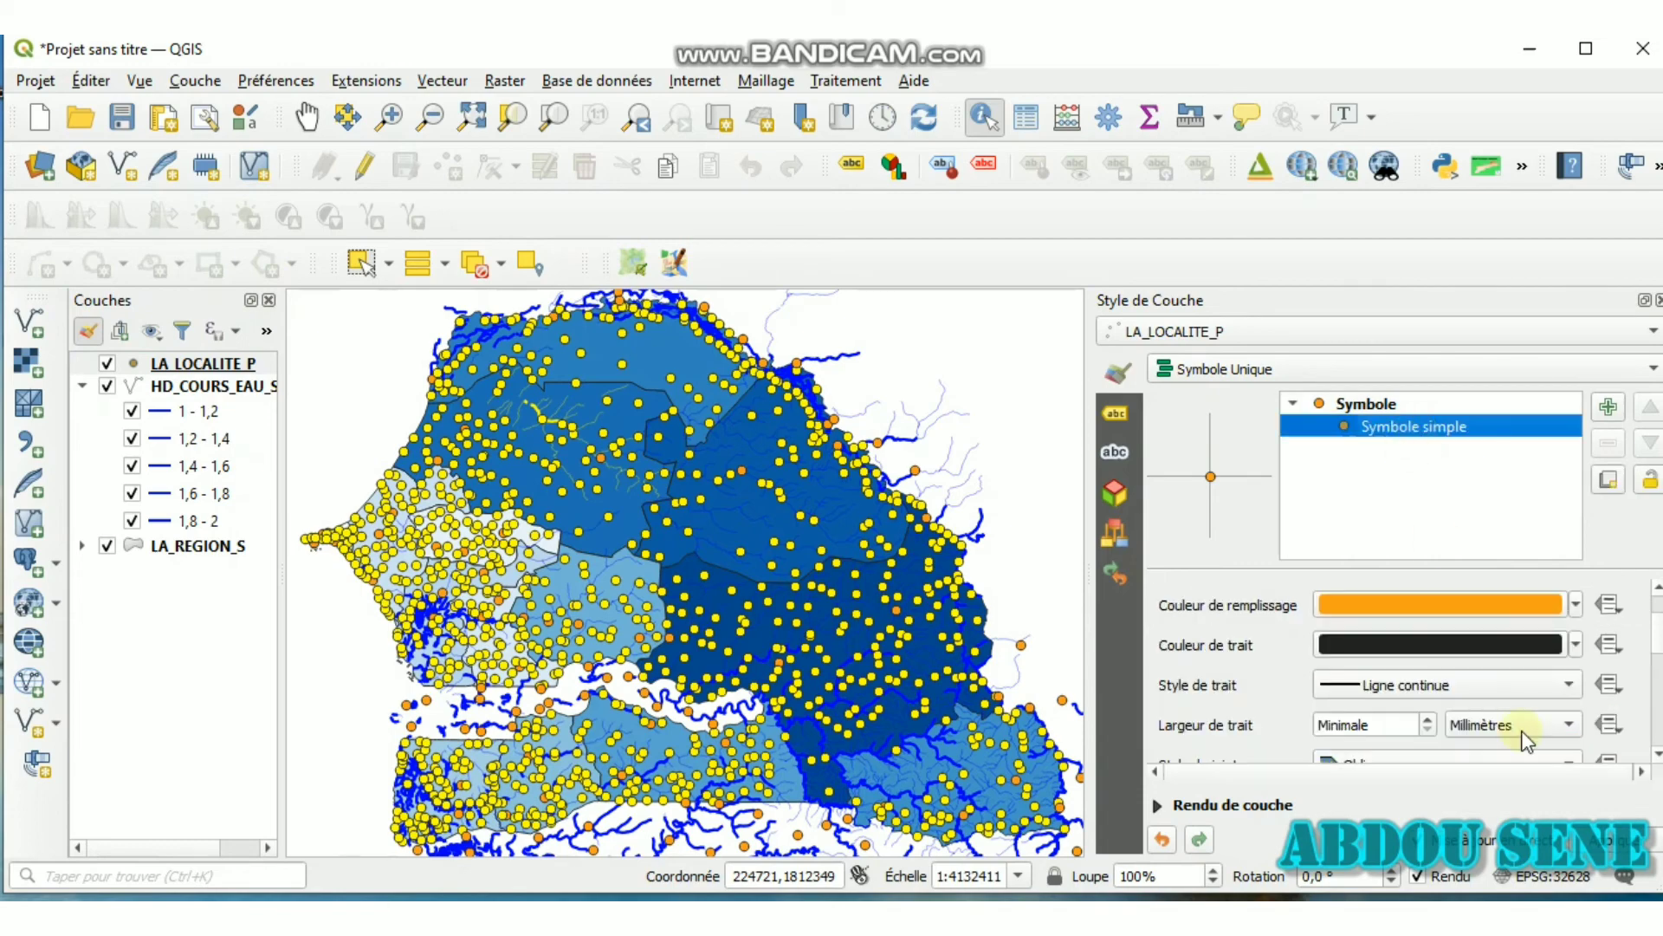
{"action": "left_click", "coordinate": [1657, 686]}
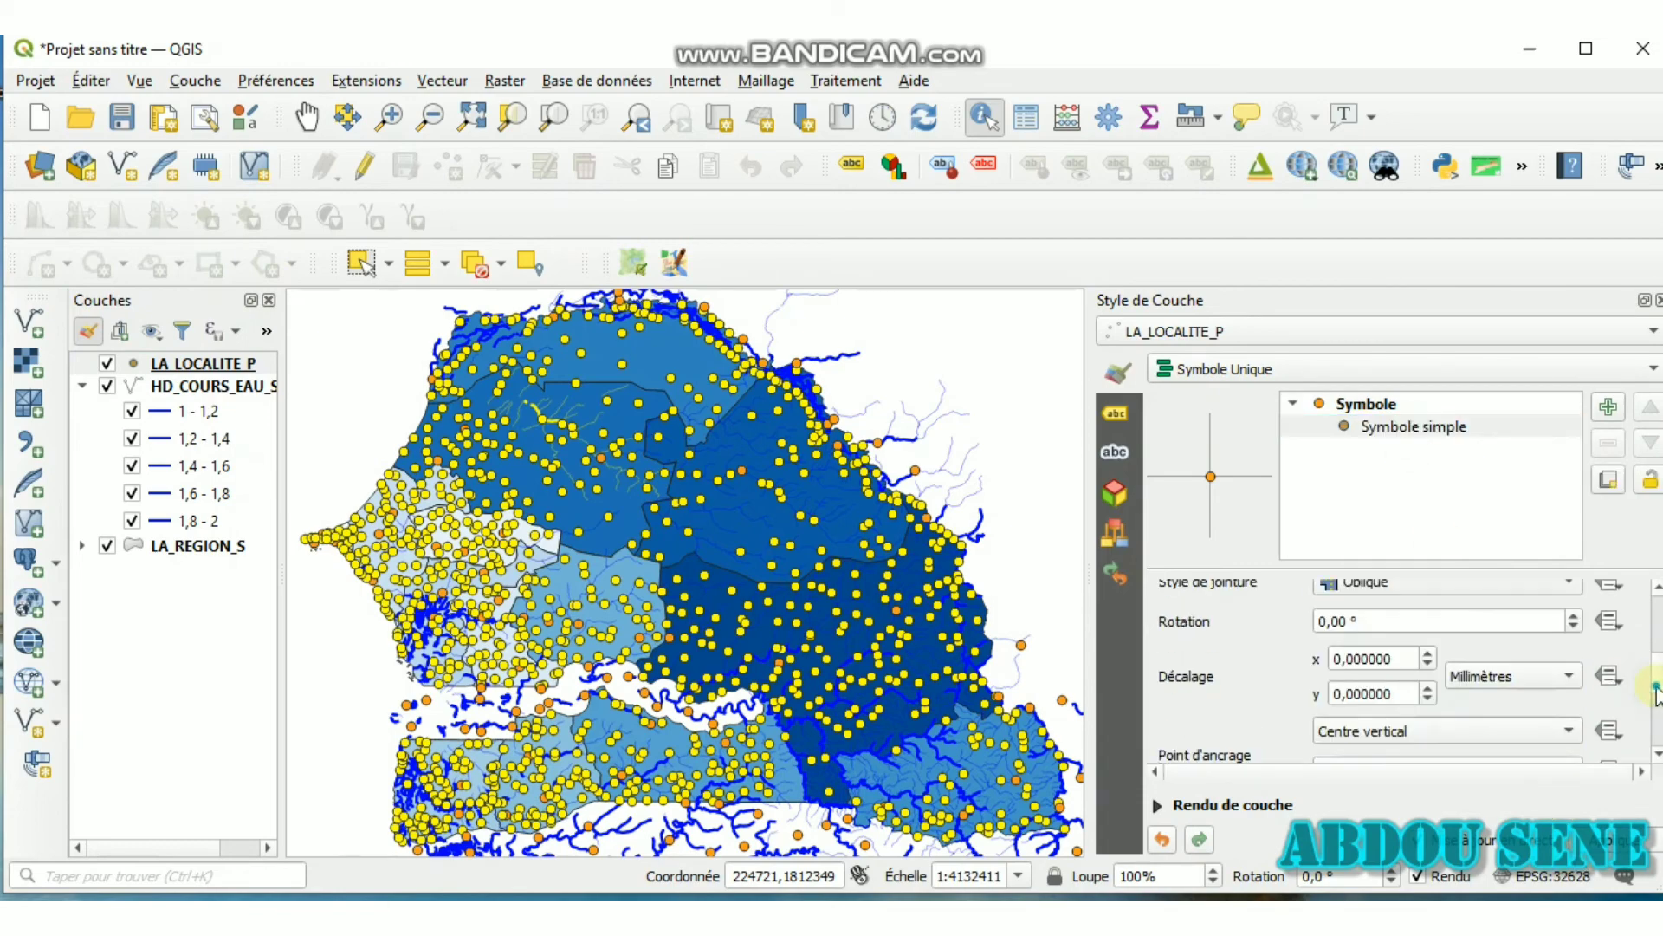
{"action": "left_click", "coordinate": [1656, 687]}
{"action": "left_click", "coordinate": [1659, 300]}
Load the style file localités_dot_yellow_red.qml from the STYLES QGIS folder into the LA_LOCALITE_P layer and apply it
{"action": "left_click", "coordinate": [241, 364]}
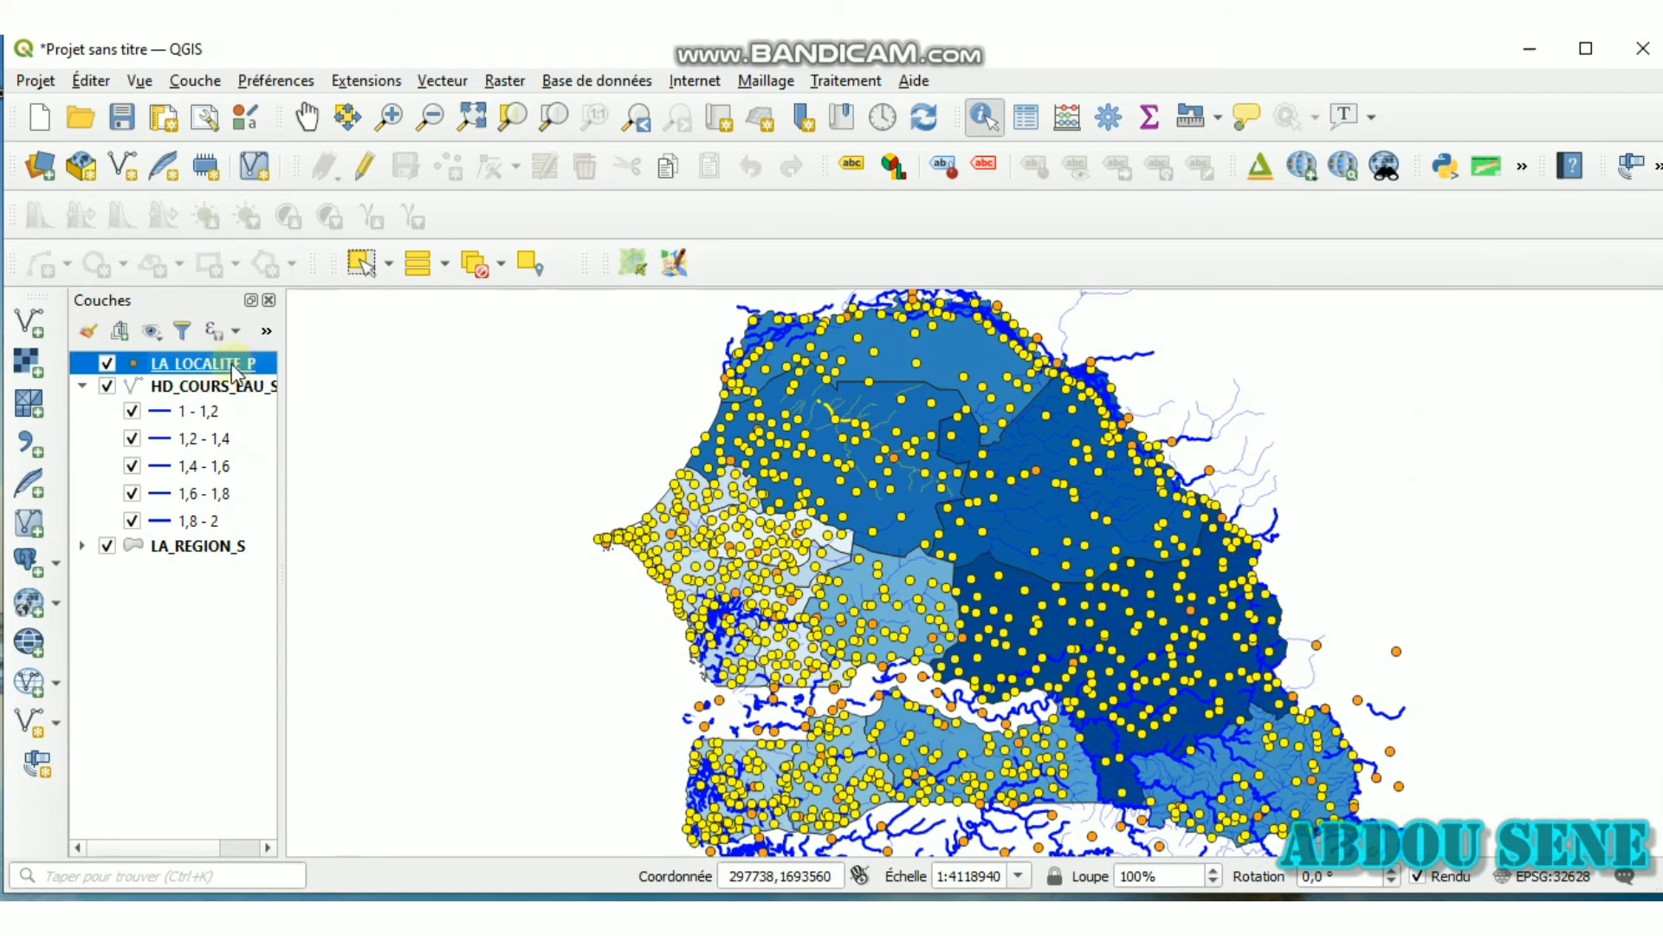
{"action": "double_click", "coordinate": [236, 371]}
{"action": "left_click", "coordinate": [126, 822]}
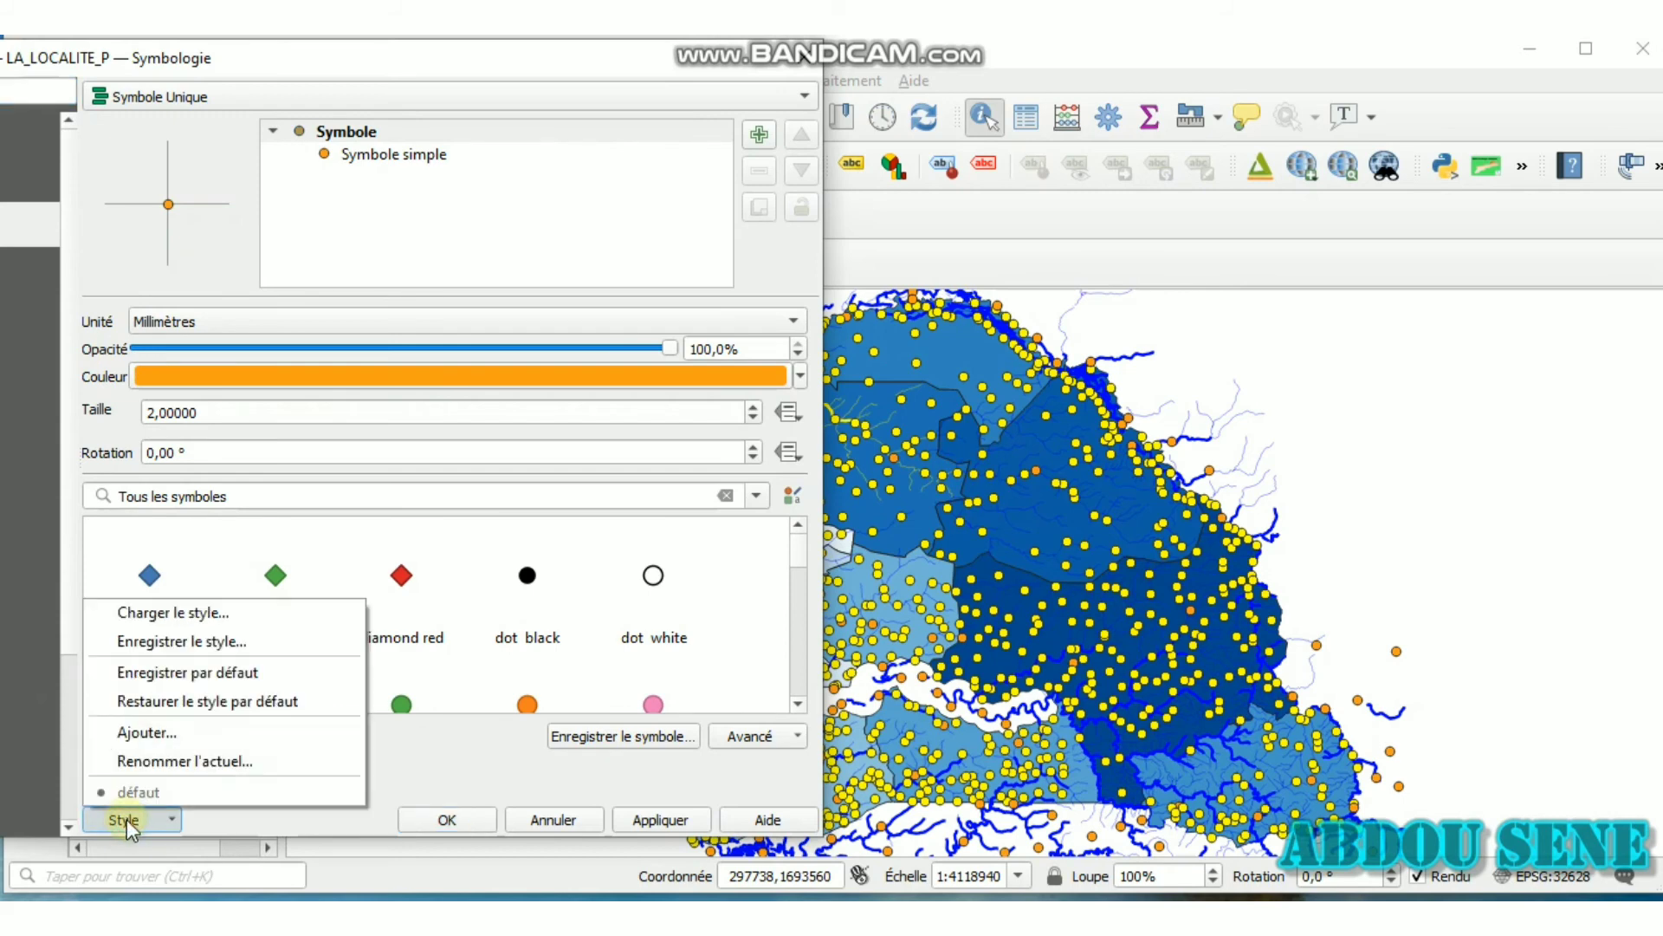
{"action": "left_click", "coordinate": [207, 625]}
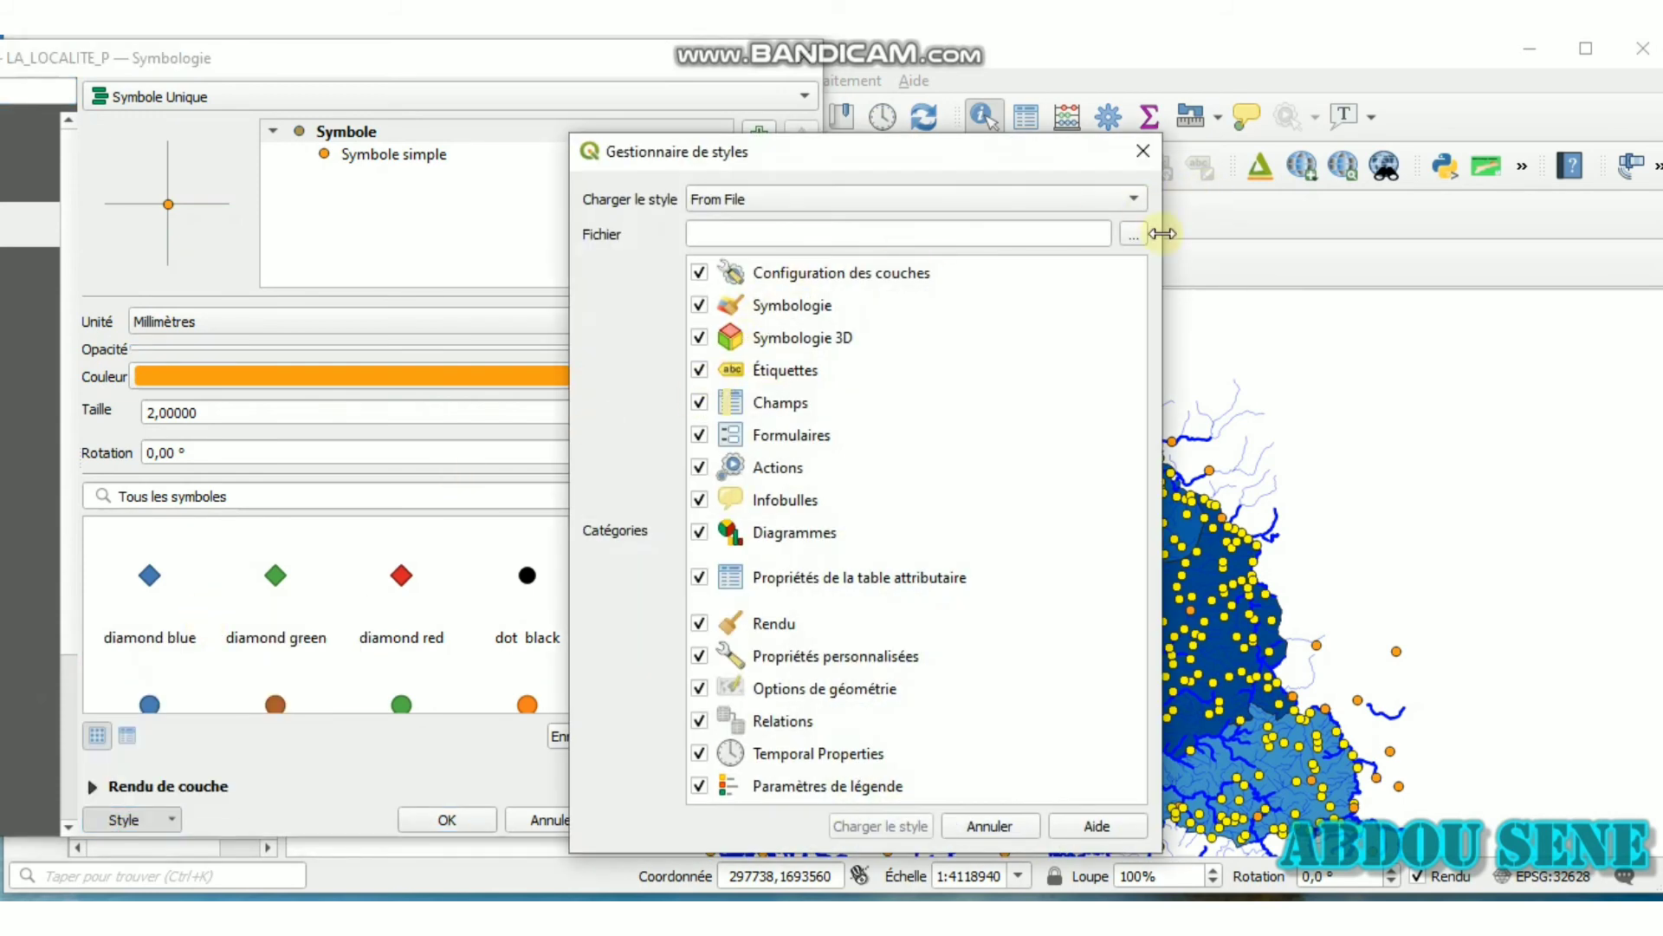
{"action": "left_click", "coordinate": [1131, 232]}
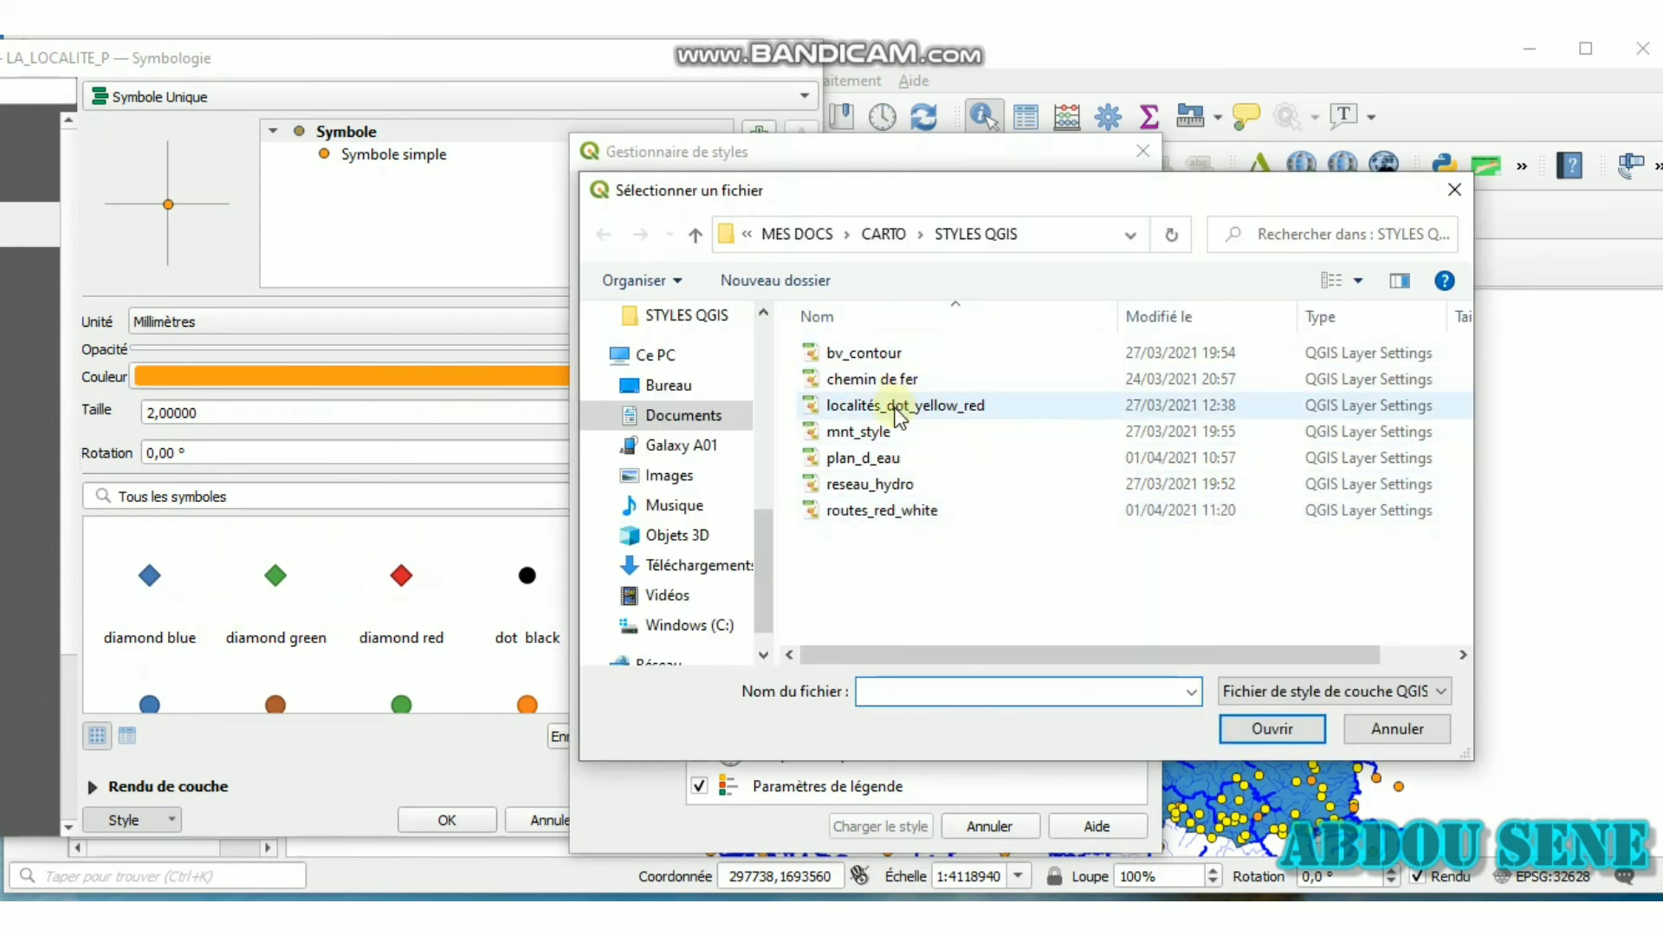
{"action": "double_click", "coordinate": [901, 408]}
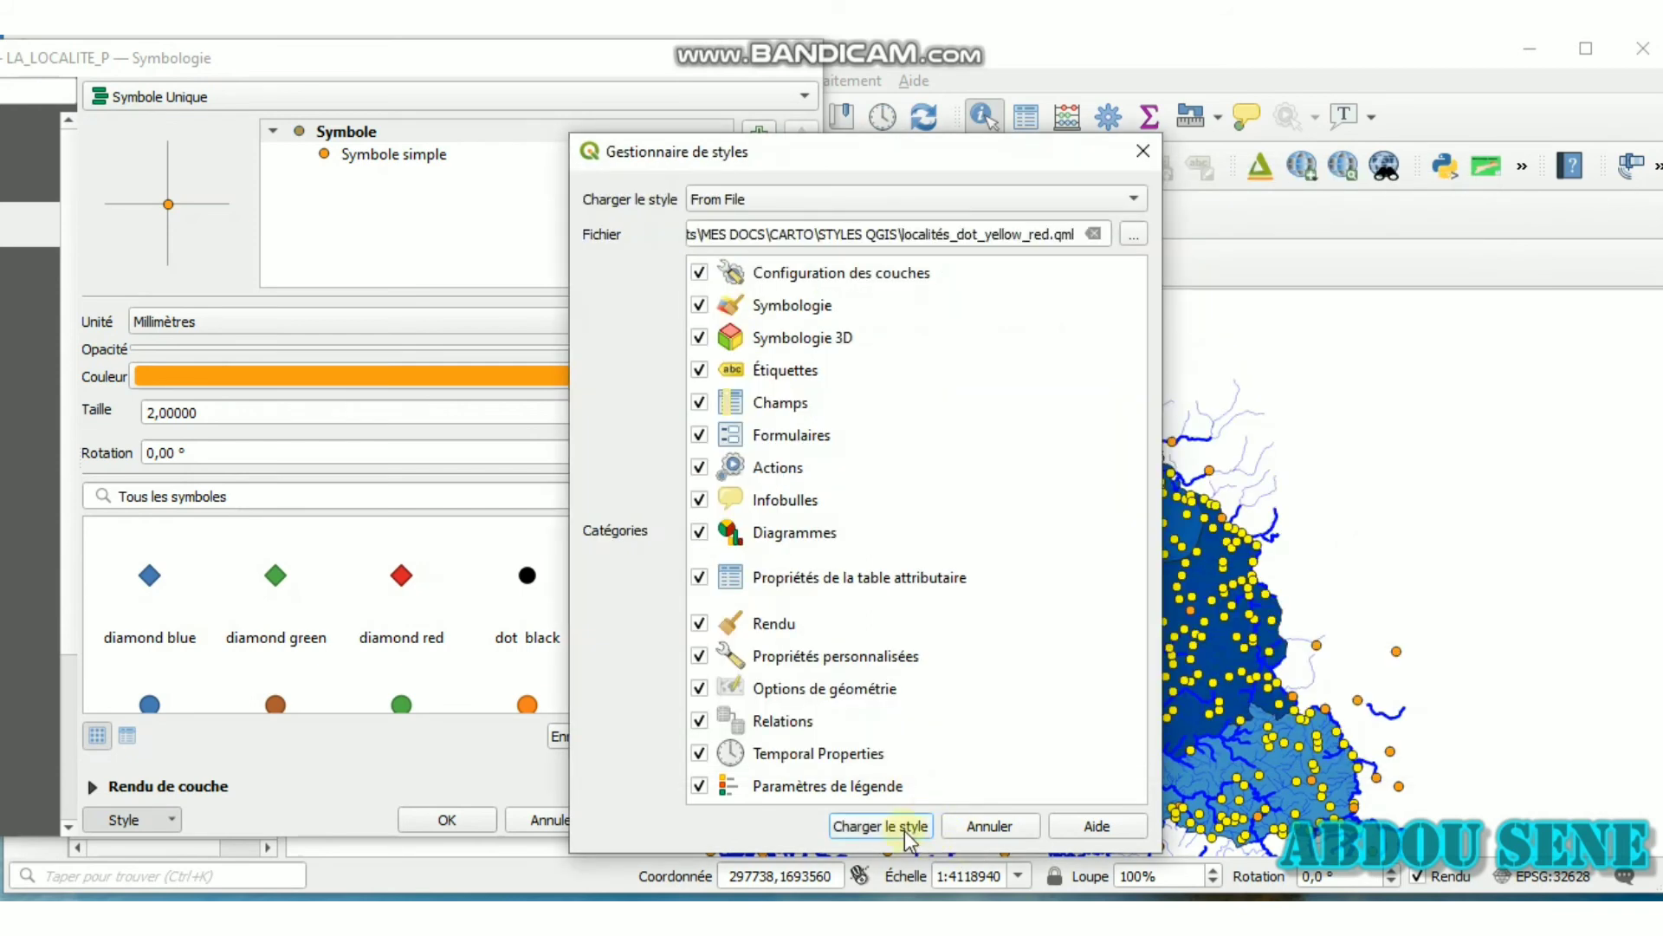
{"action": "left_click", "coordinate": [905, 827]}
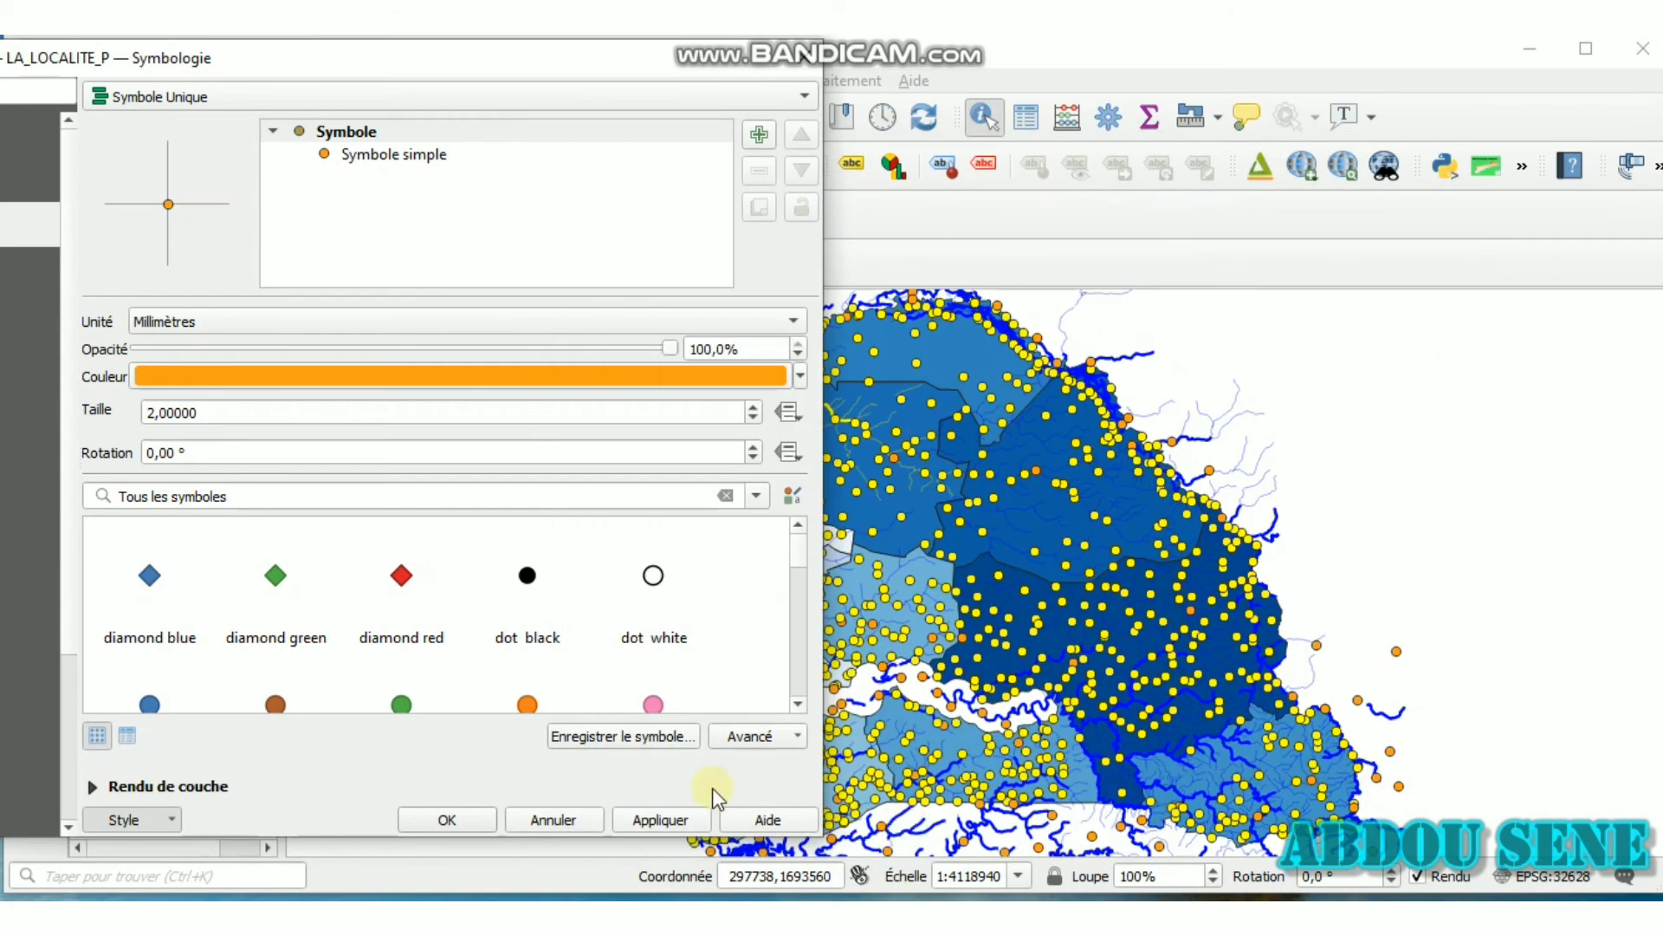
{"action": "left_click", "coordinate": [680, 821]}
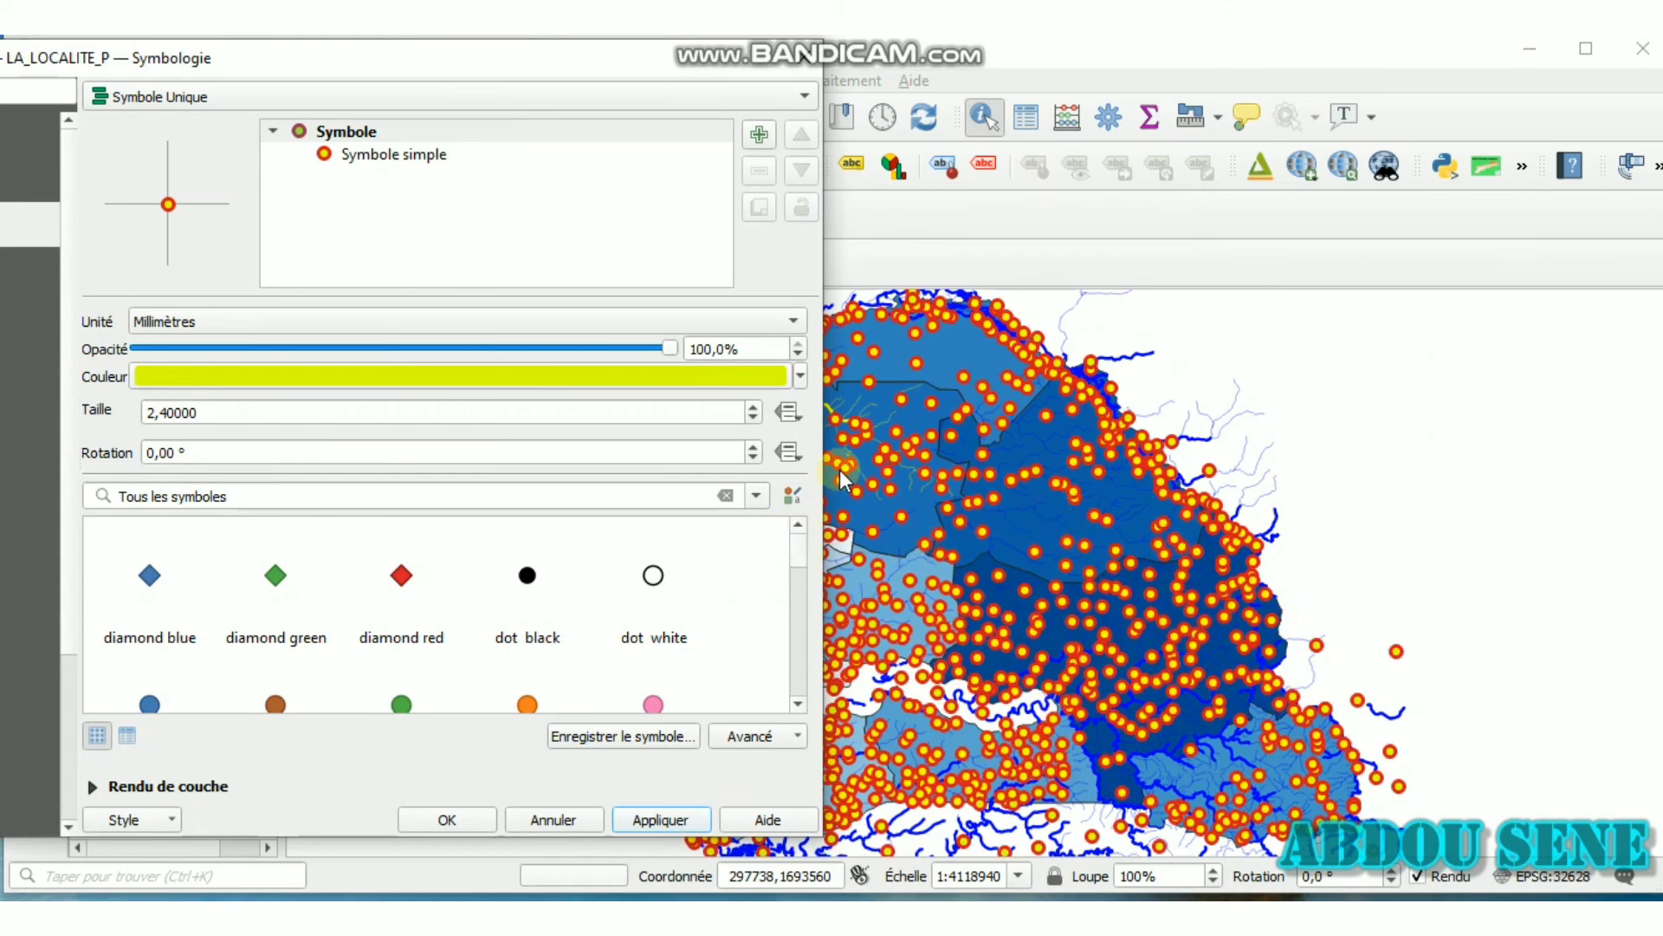
Switch LA_LOCALITE_P to graduated symbology by size on TYPELOCAL, classify it into five equal-interval classes and apply it
{"action": "left_click", "coordinate": [127, 100]}
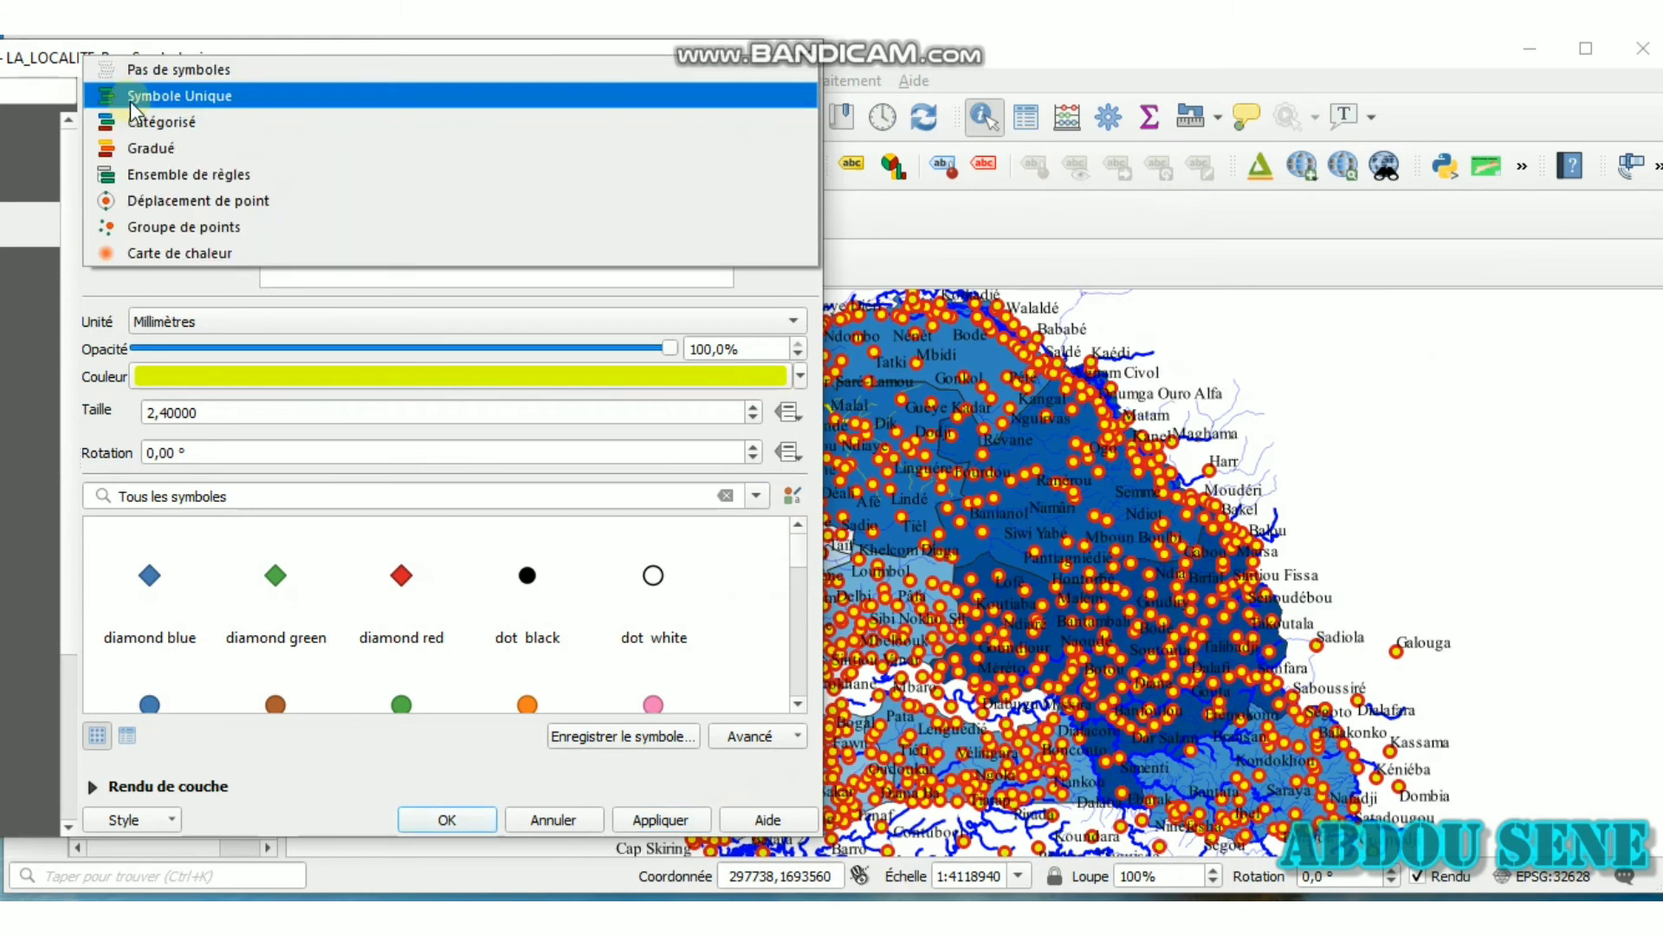
{"action": "left_click", "coordinate": [382, 149]}
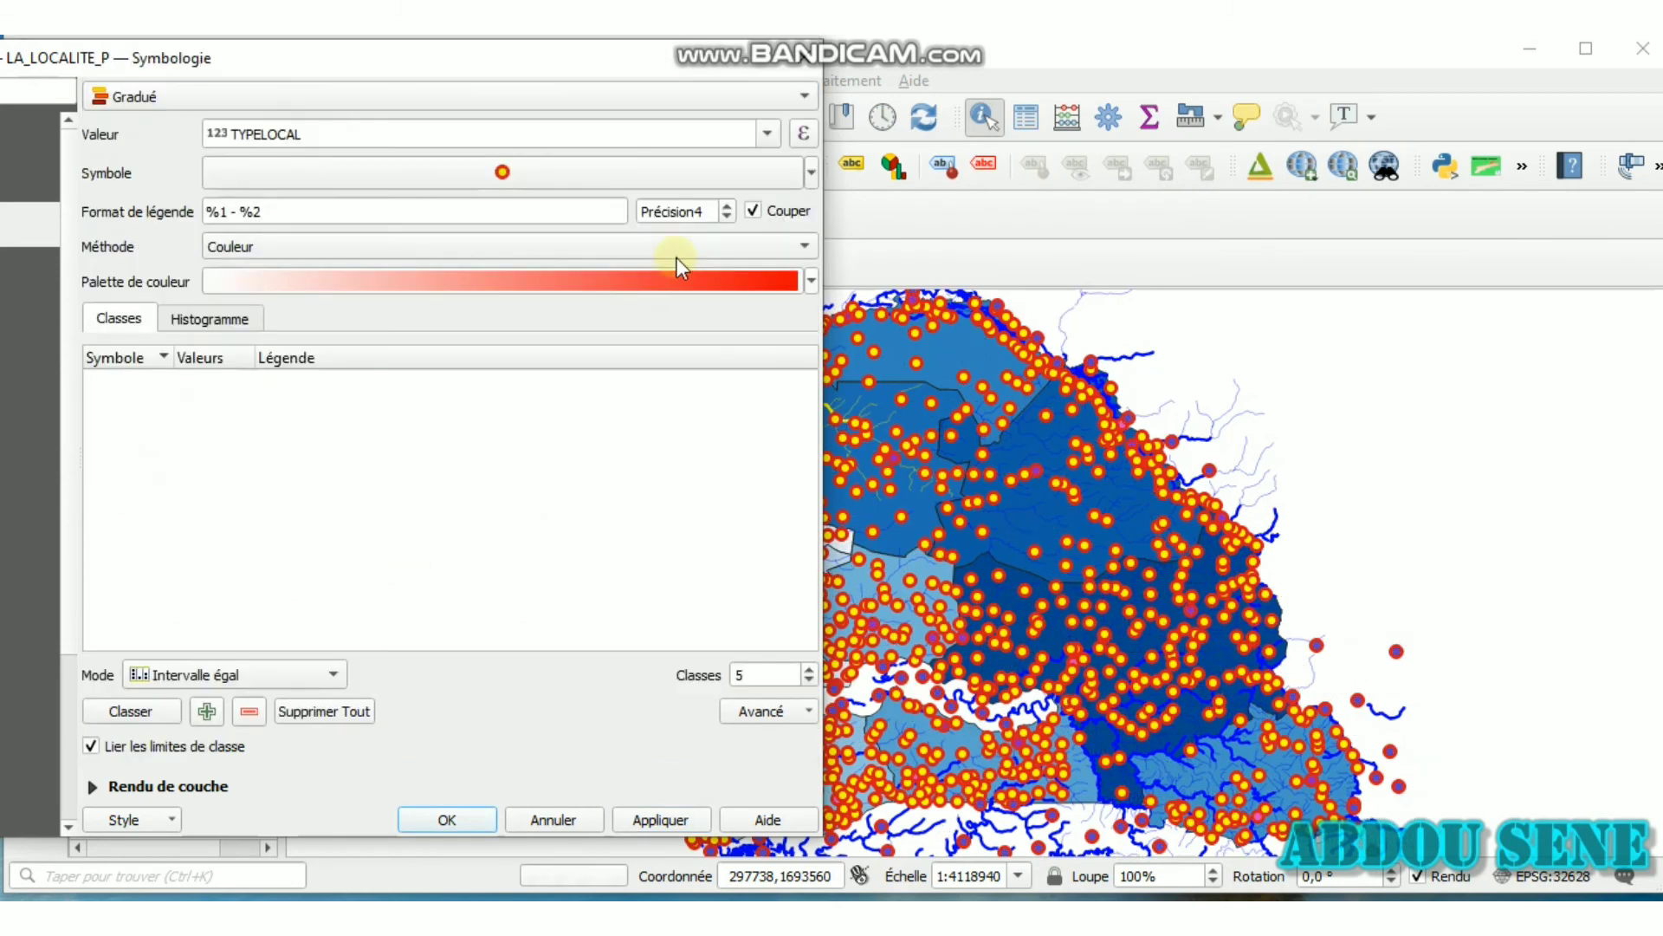
{"action": "left_click", "coordinate": [522, 242]}
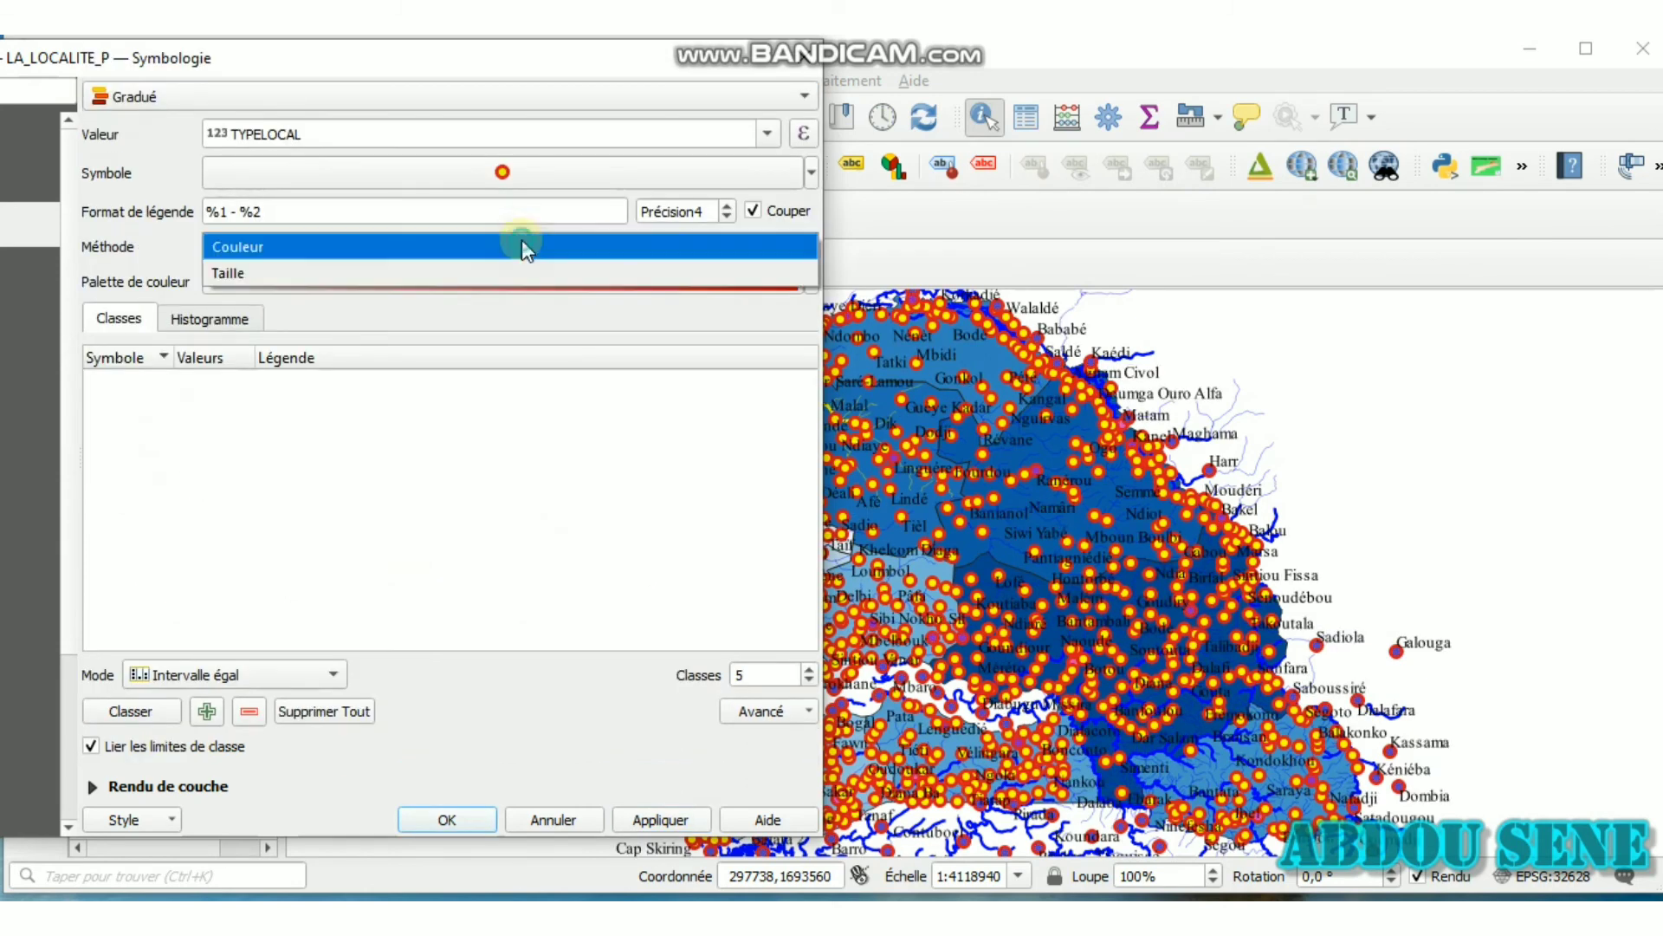
{"action": "left_click", "coordinate": [499, 273]}
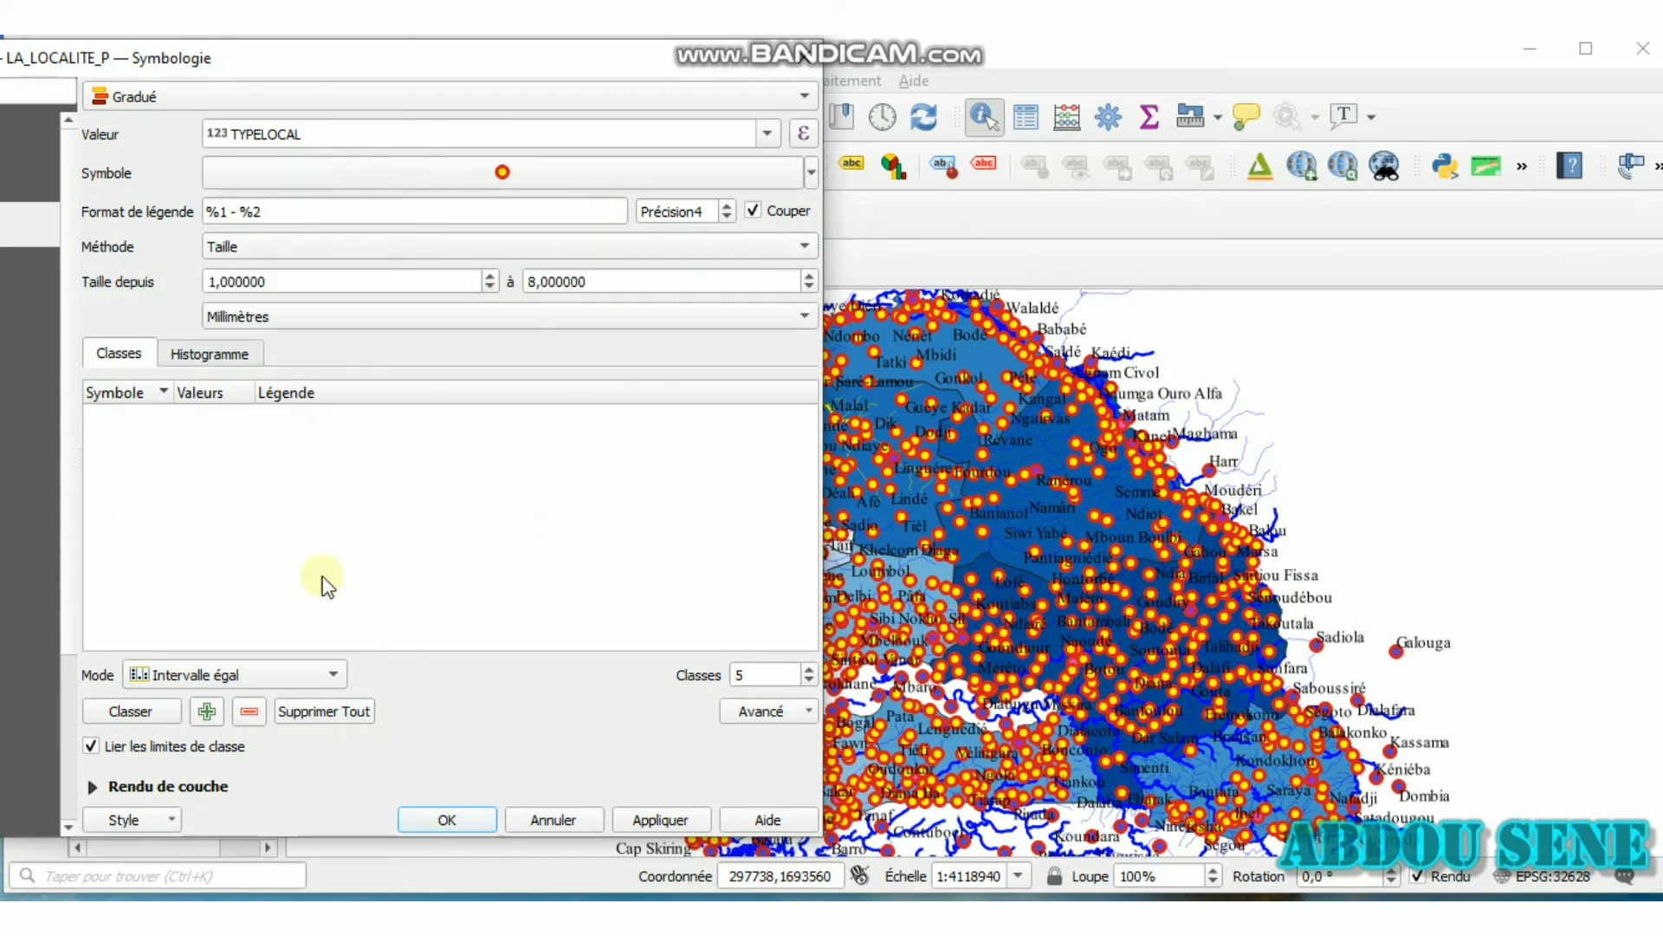
{"action": "left_click", "coordinate": [149, 709]}
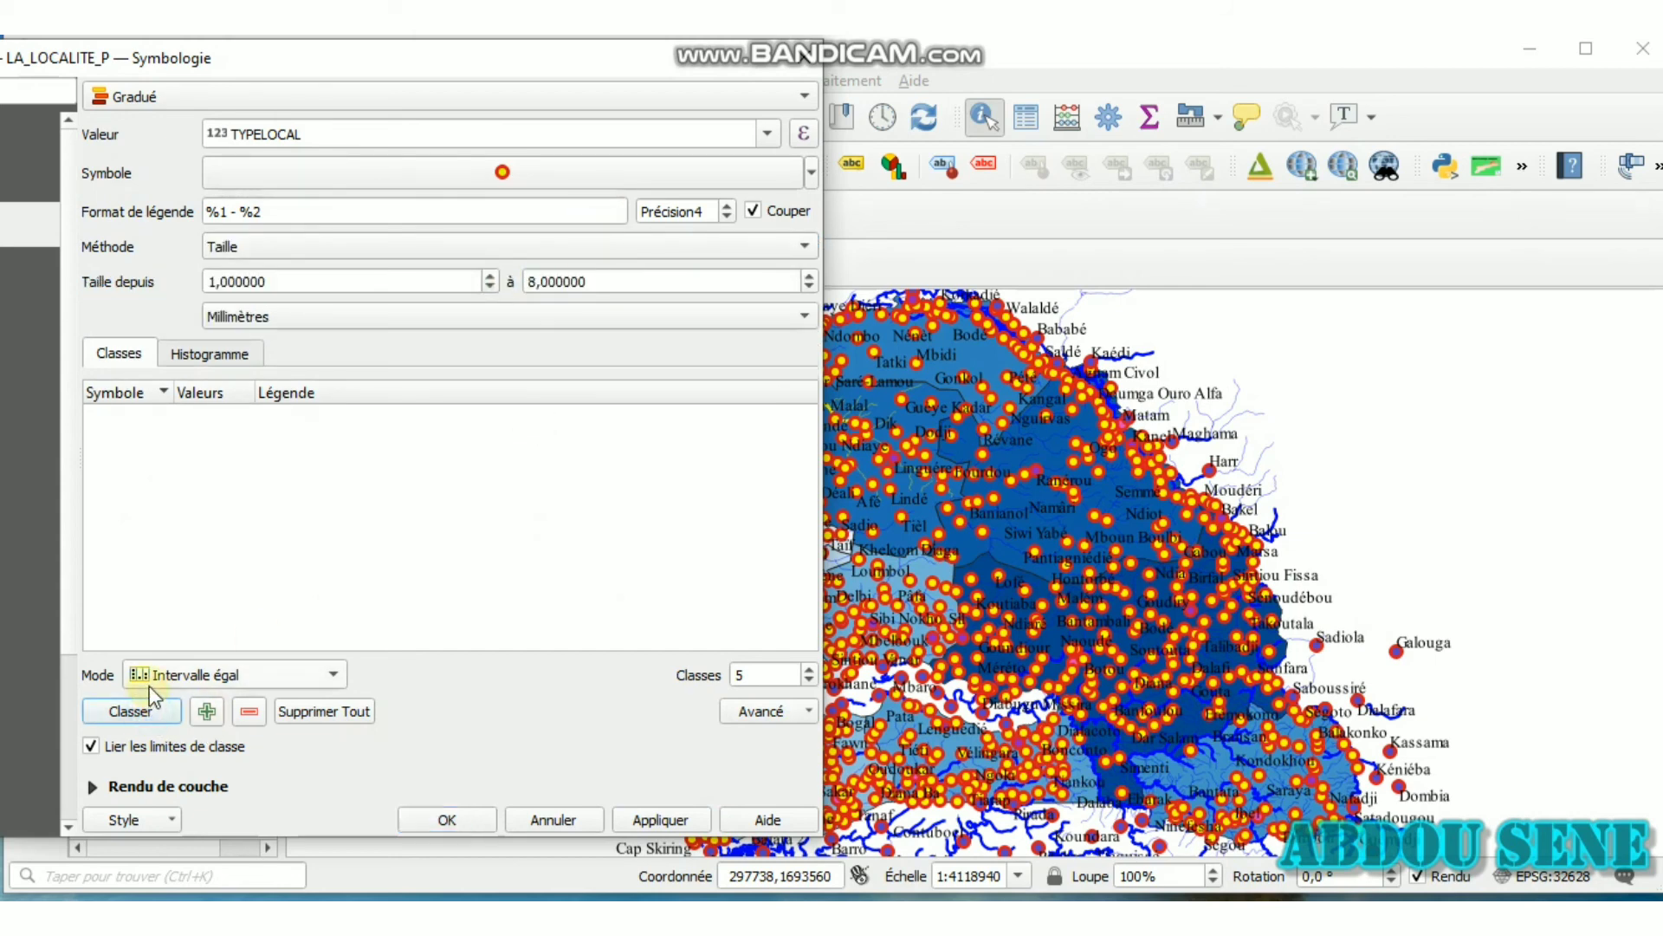
{"action": "left_click", "coordinate": [138, 708]}
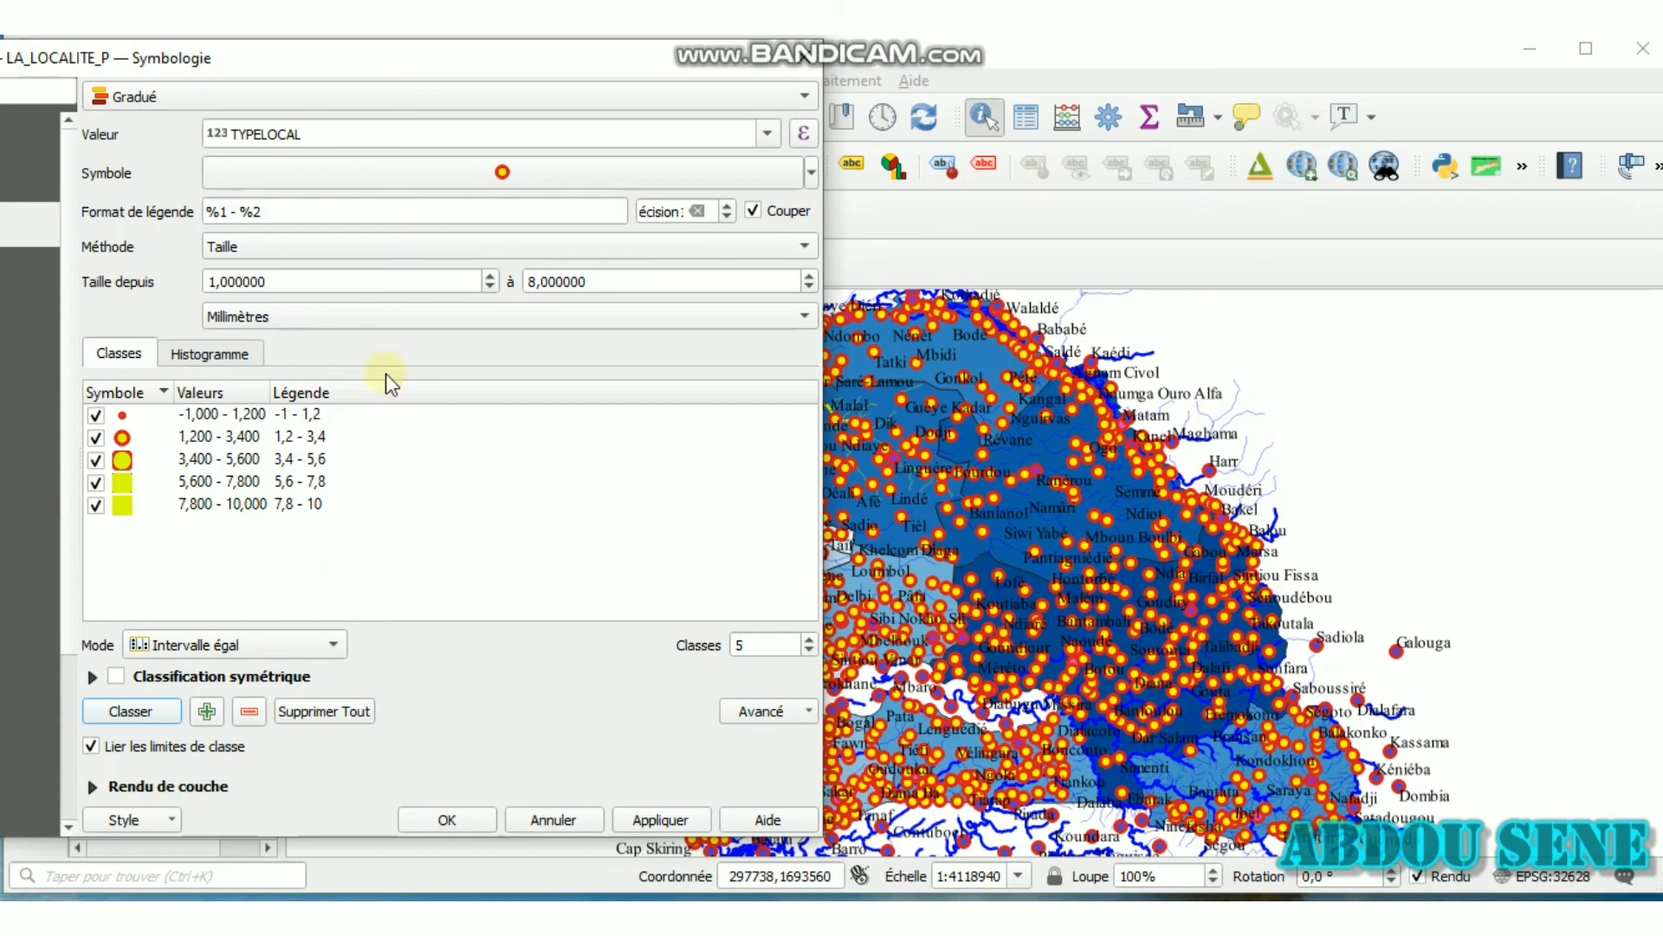
{"action": "left_click", "coordinate": [672, 818]}
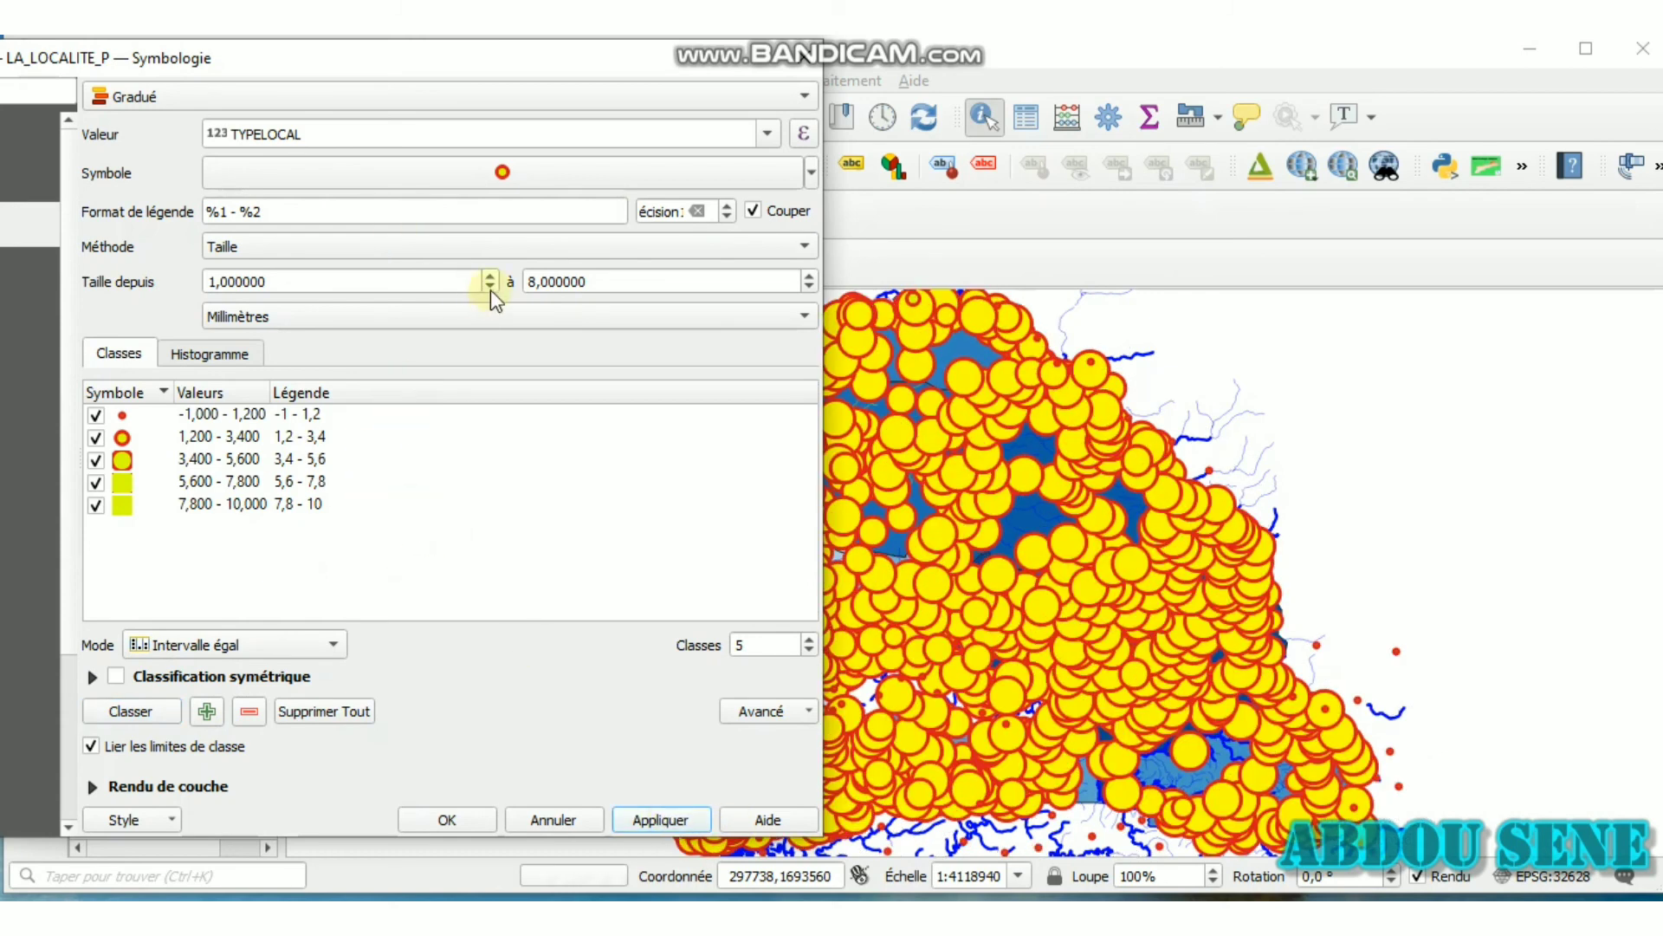
Reduce the locality symbols' maximum graduated size to 3.4 mm, apply it and close the layer properties
{"action": "left_click", "coordinate": [808, 287]}
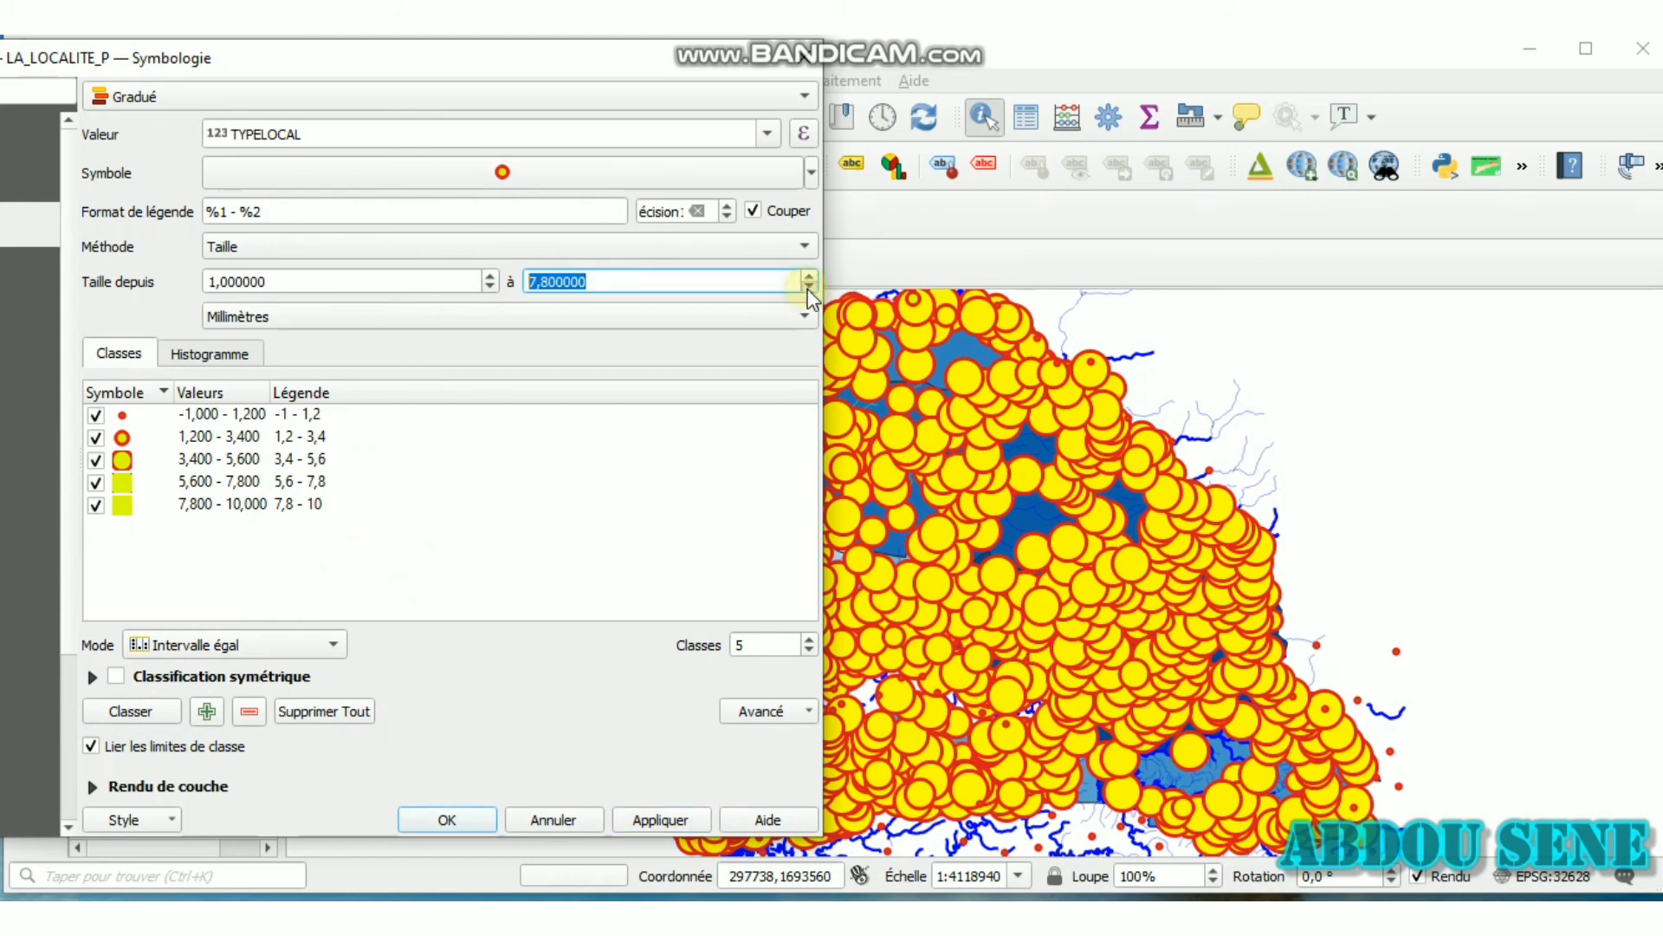
{"action": "left_click", "coordinate": [808, 288]}
{"action": "left_click", "coordinate": [681, 816]}
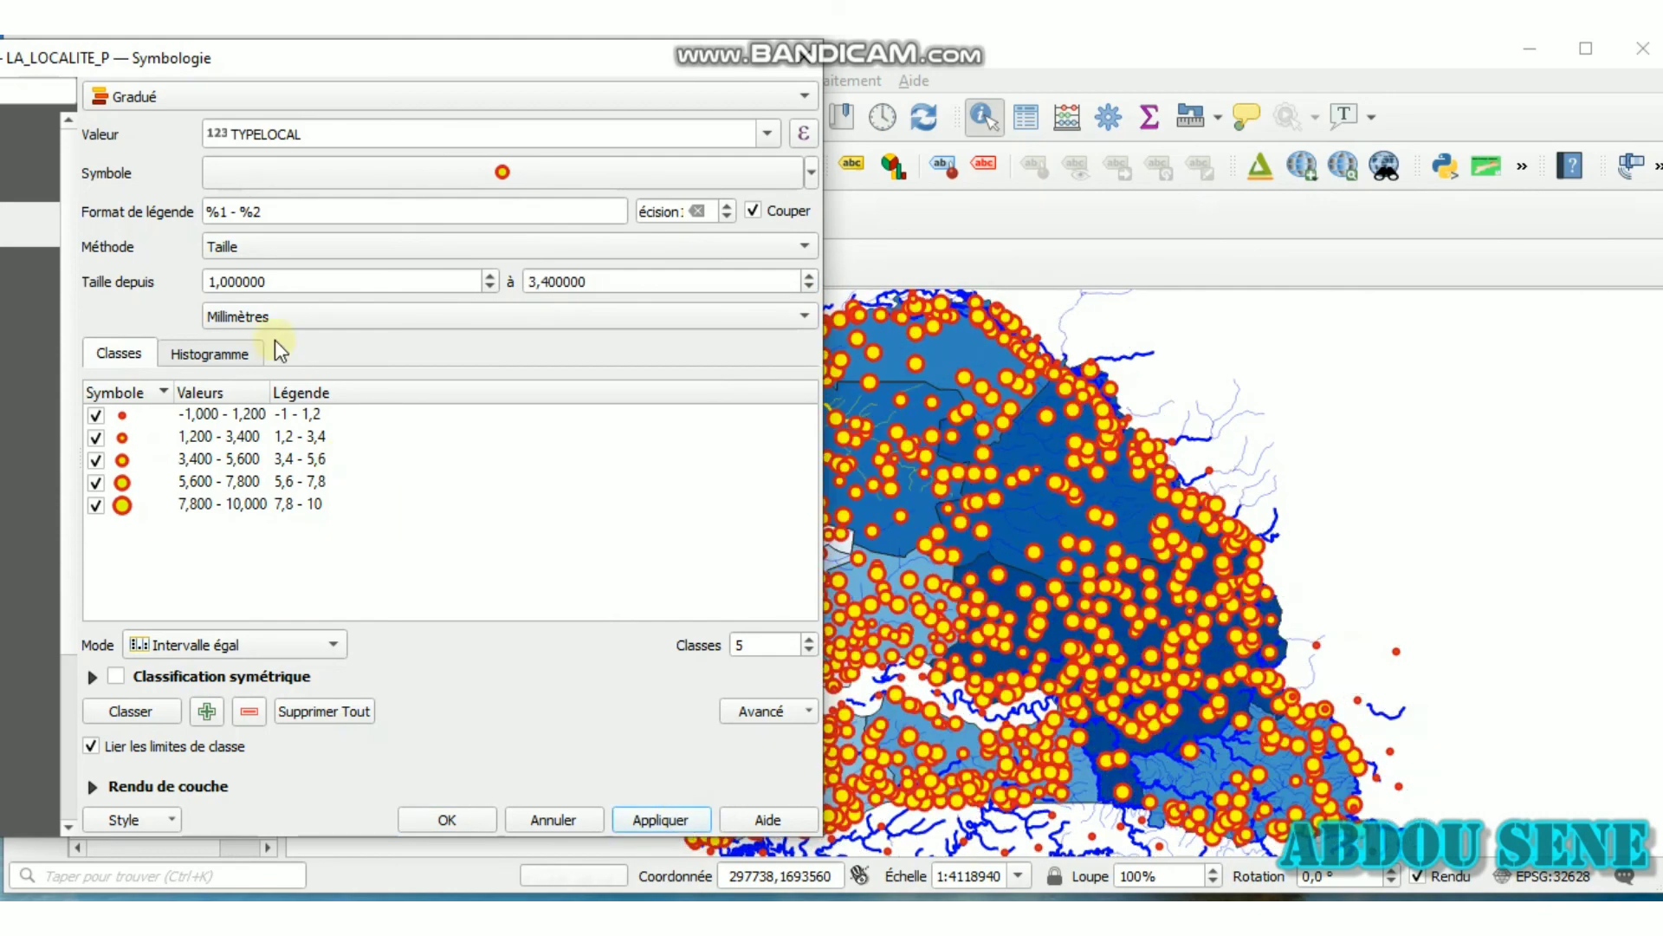
{"action": "left_click", "coordinate": [461, 819]}
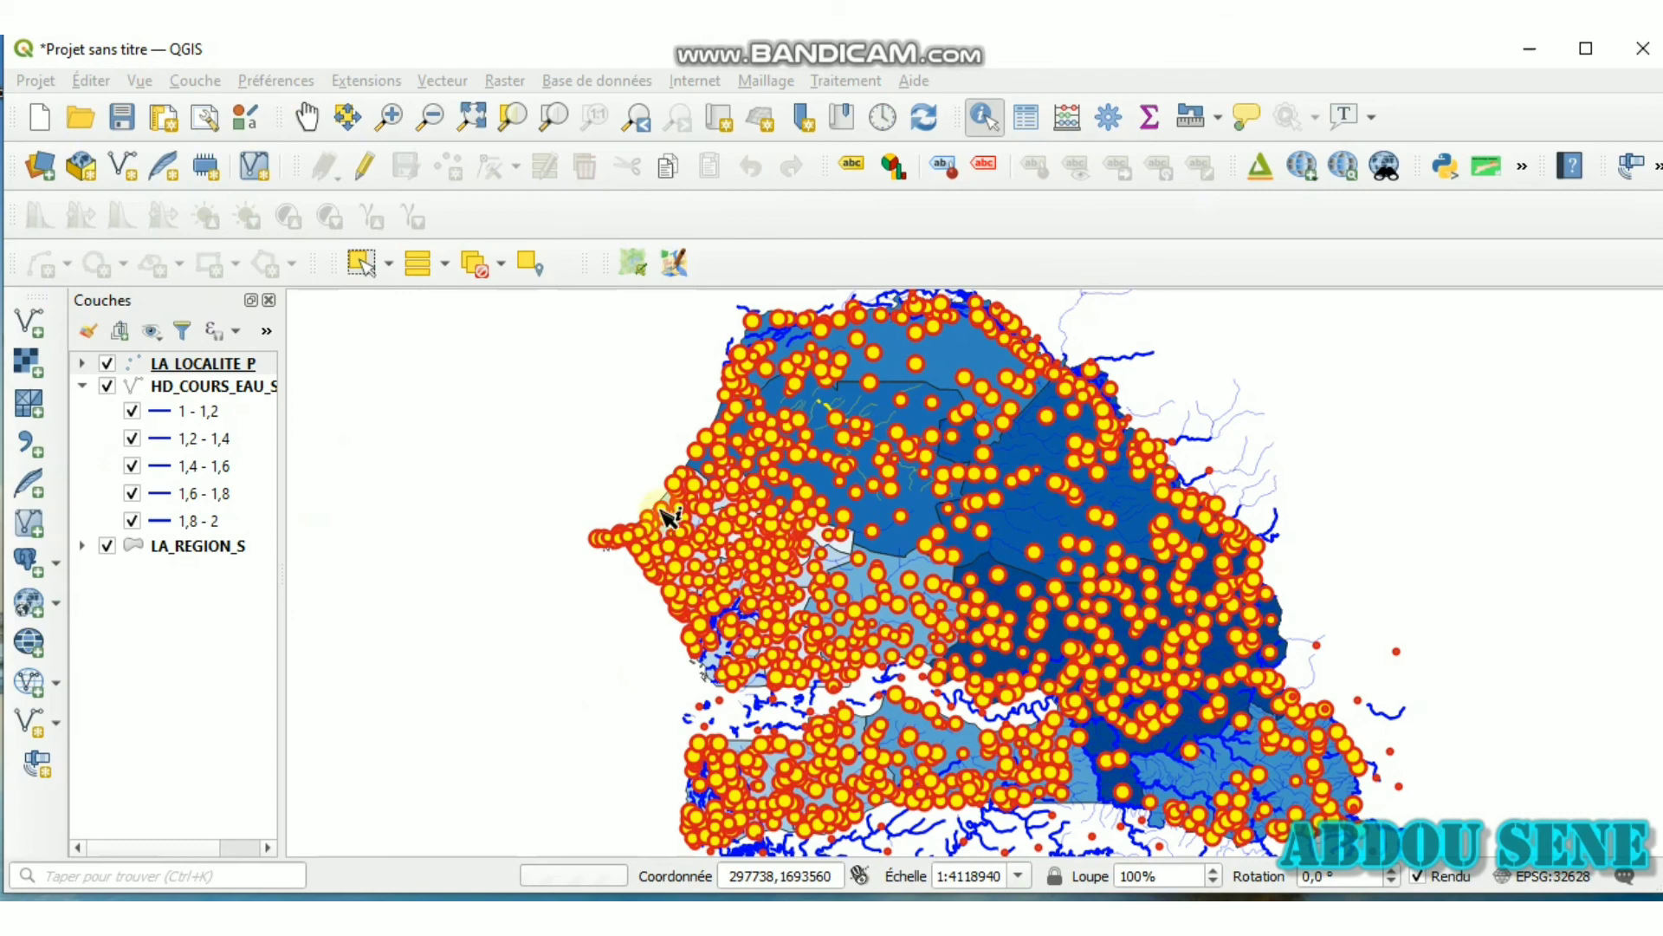
Examine the size-graduated locality symbols and their labels in the western part of the map at several scales
{"action": "scroll", "coordinate": [687, 486], "scroll_direction": "up", "scroll_amount": 4}
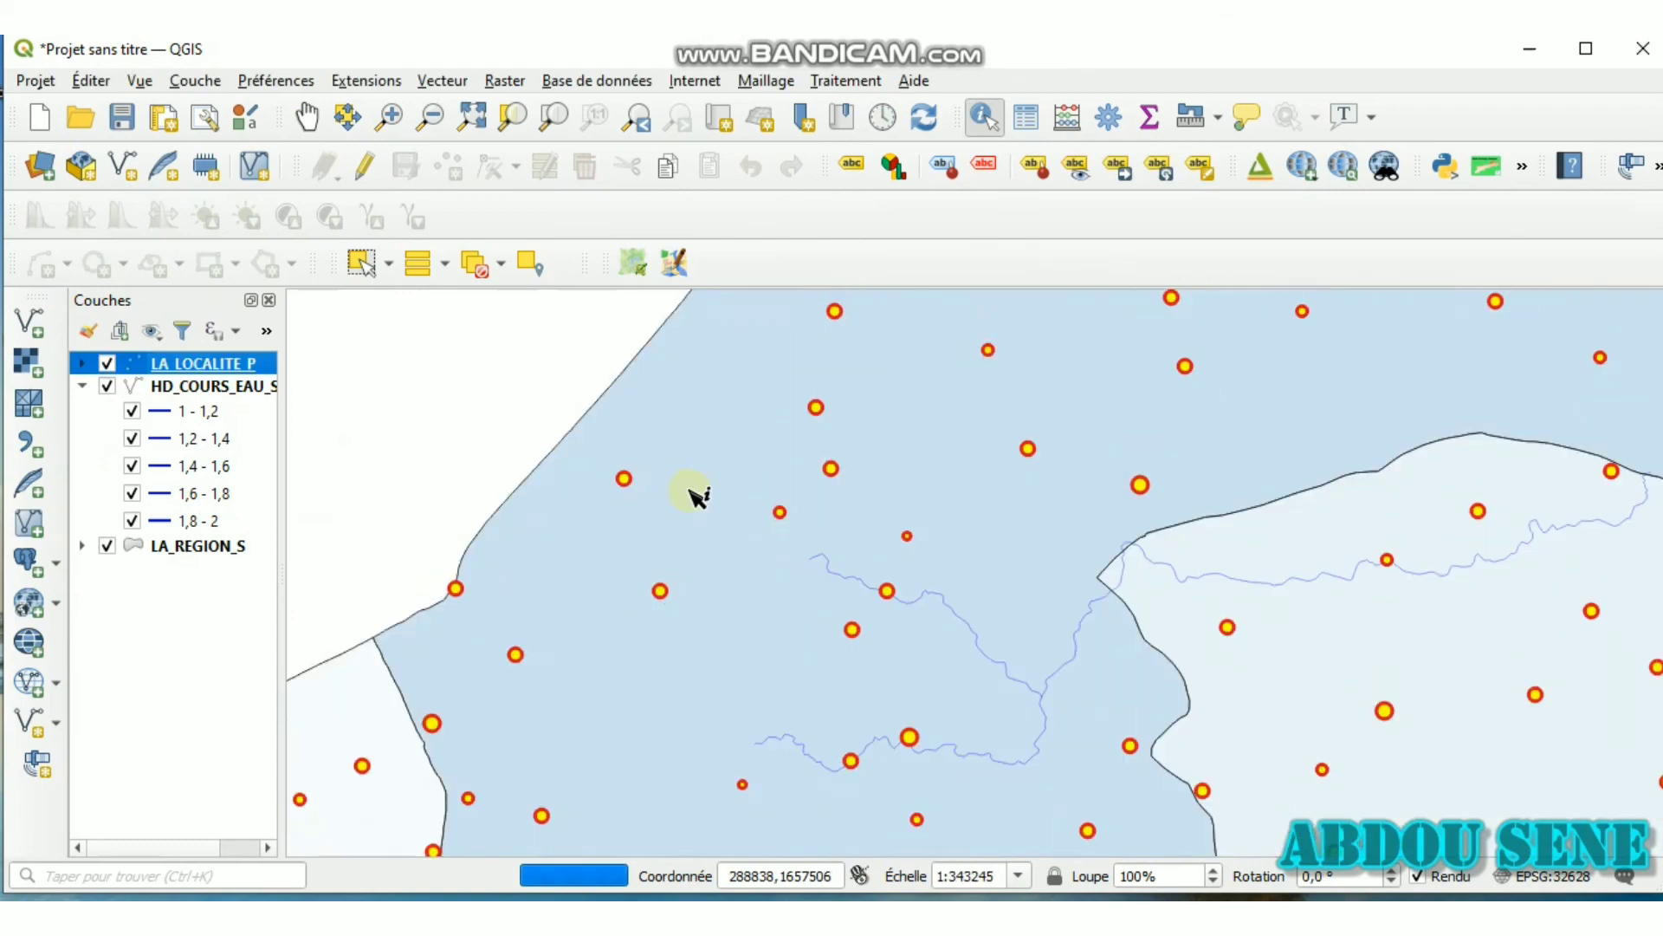
{"action": "scroll", "coordinate": [698, 496], "scroll_direction": "down", "scroll_amount": 2}
{"action": "scroll", "coordinate": [709, 542], "scroll_direction": "up", "scroll_amount": 2}
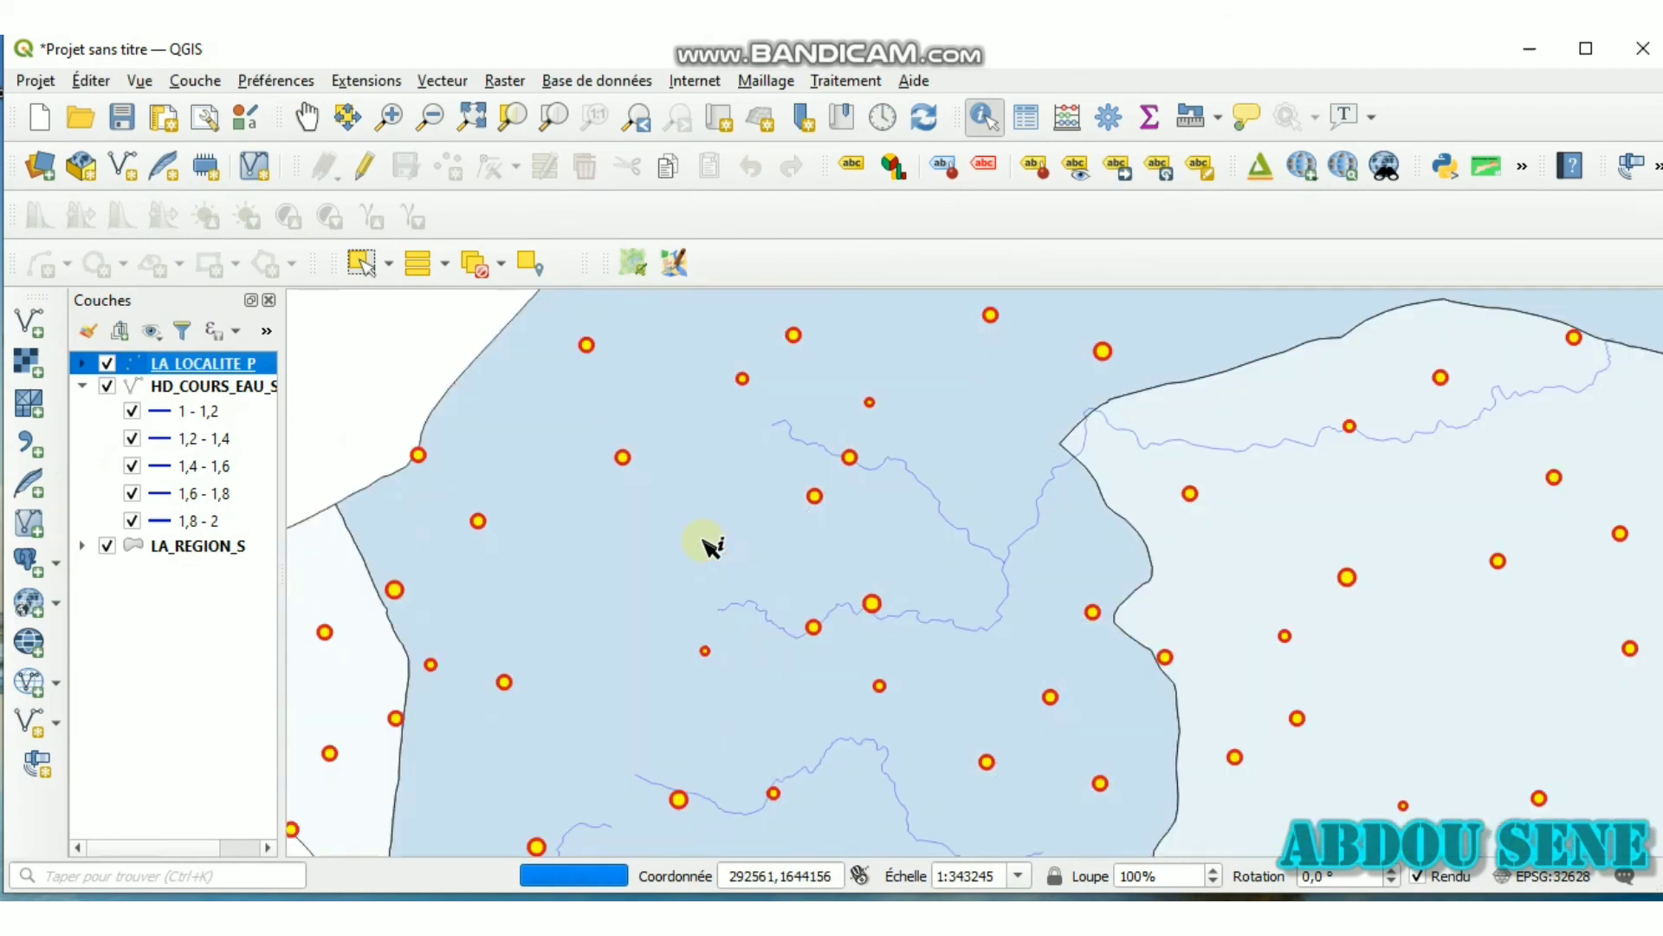
{"action": "scroll", "coordinate": [712, 547], "scroll_direction": "down", "scroll_amount": 1}
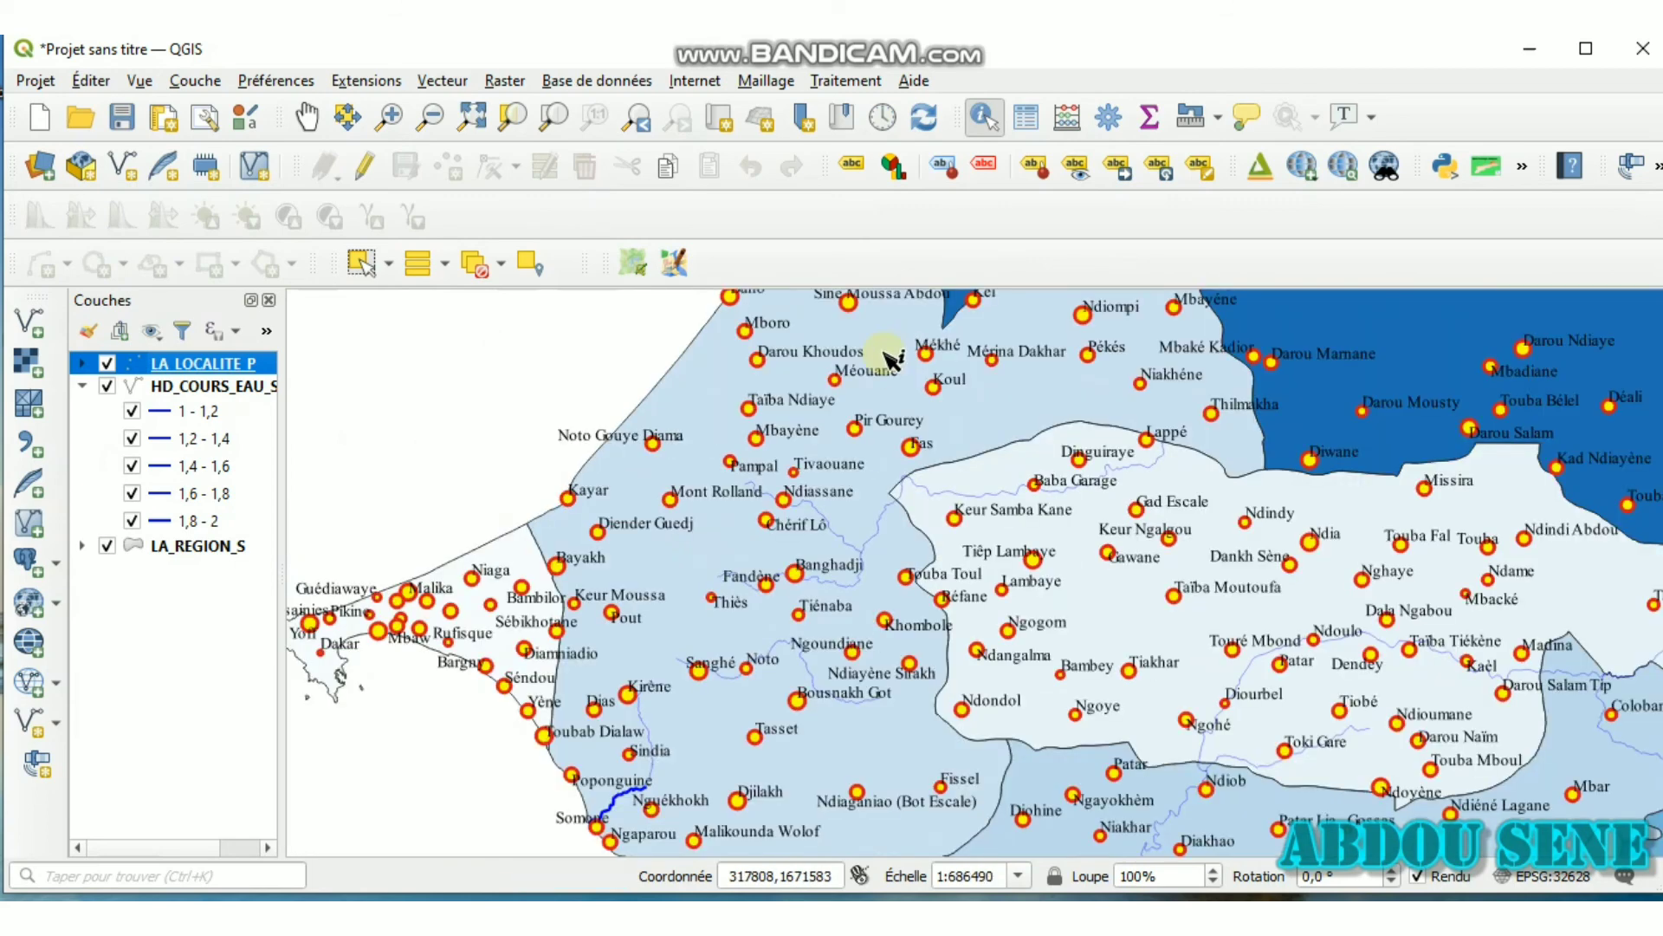
{"action": "scroll", "coordinate": [894, 360], "scroll_direction": "up", "scroll_amount": 1}
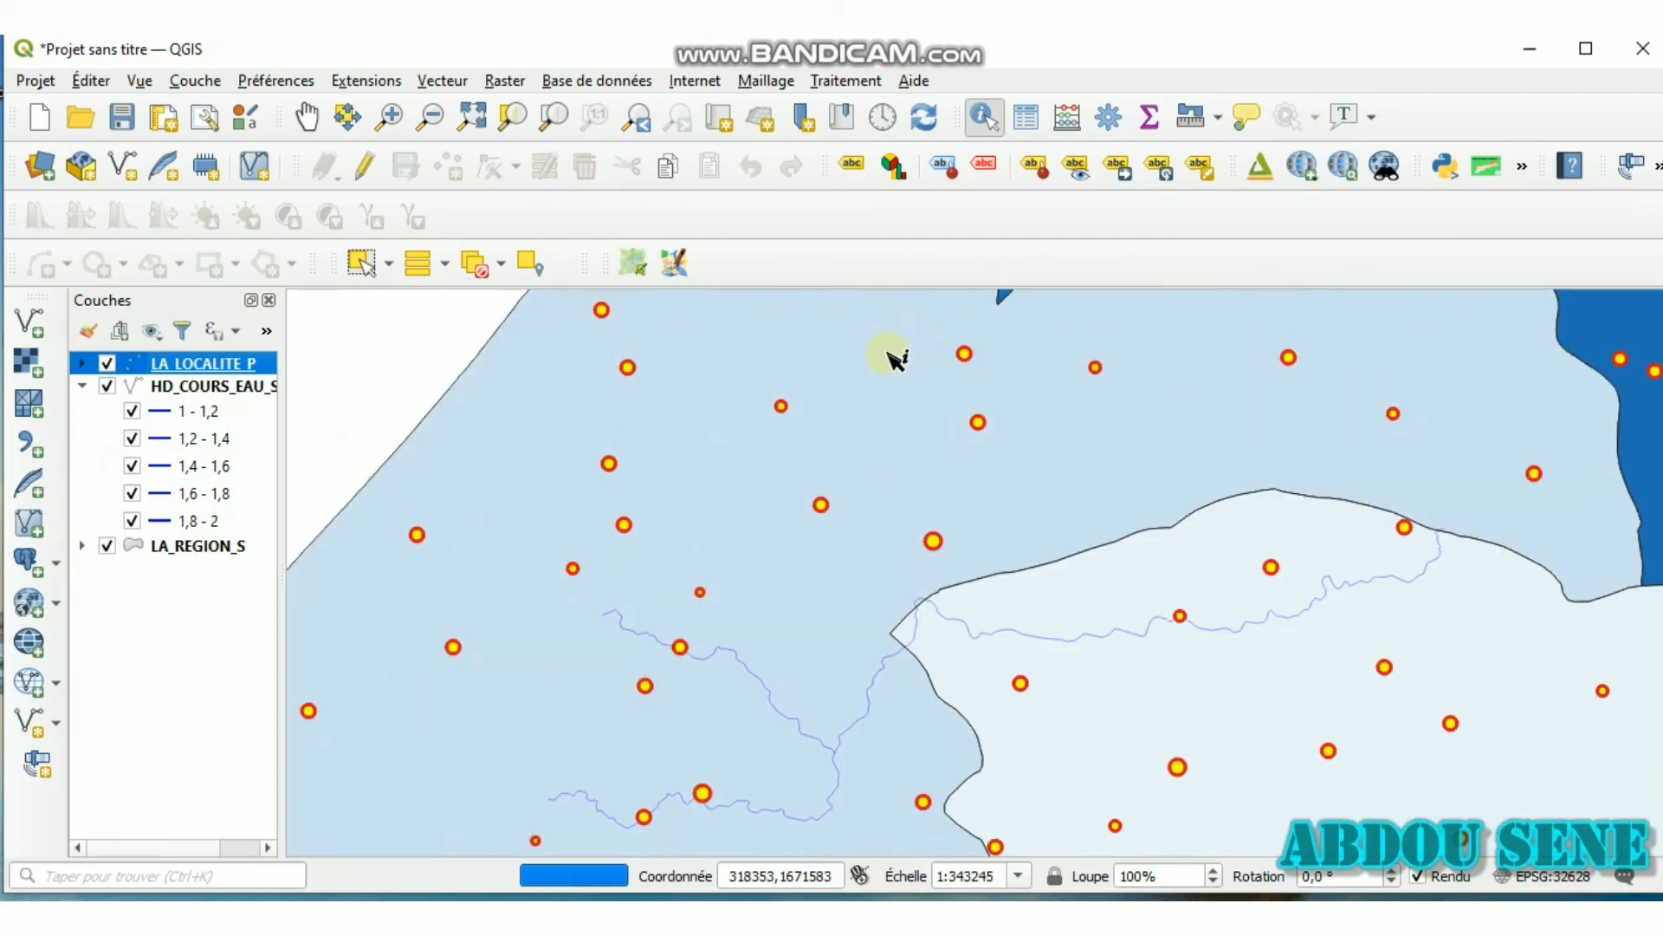
{"action": "scroll", "coordinate": [894, 358], "scroll_direction": "down", "scroll_amount": 2}
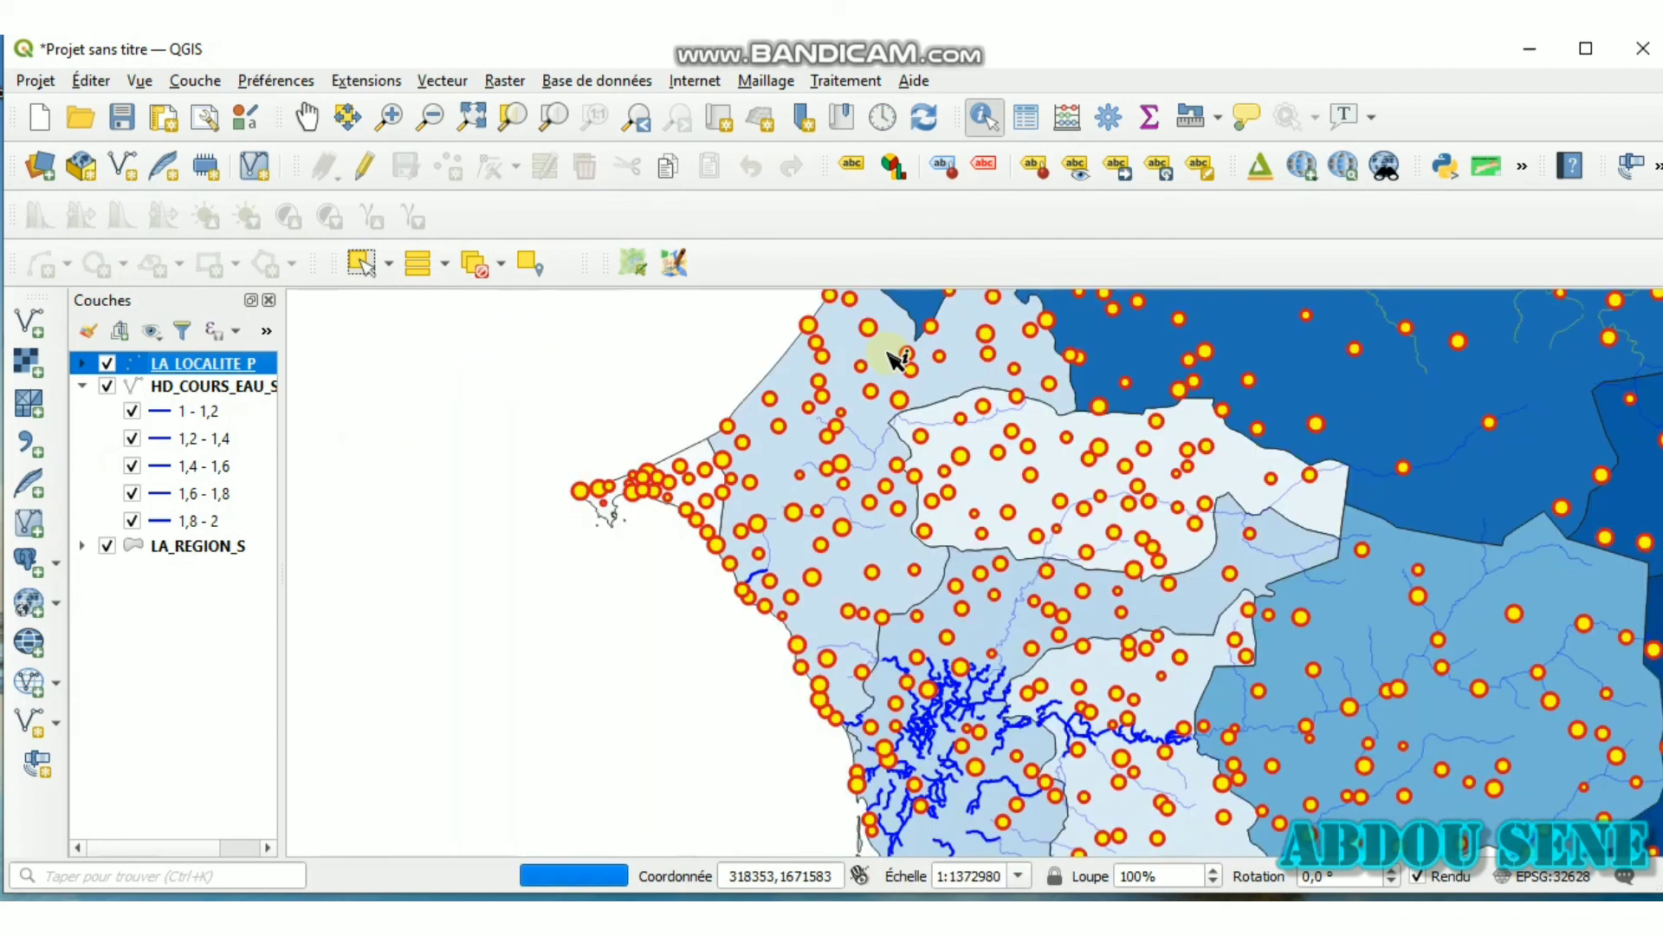